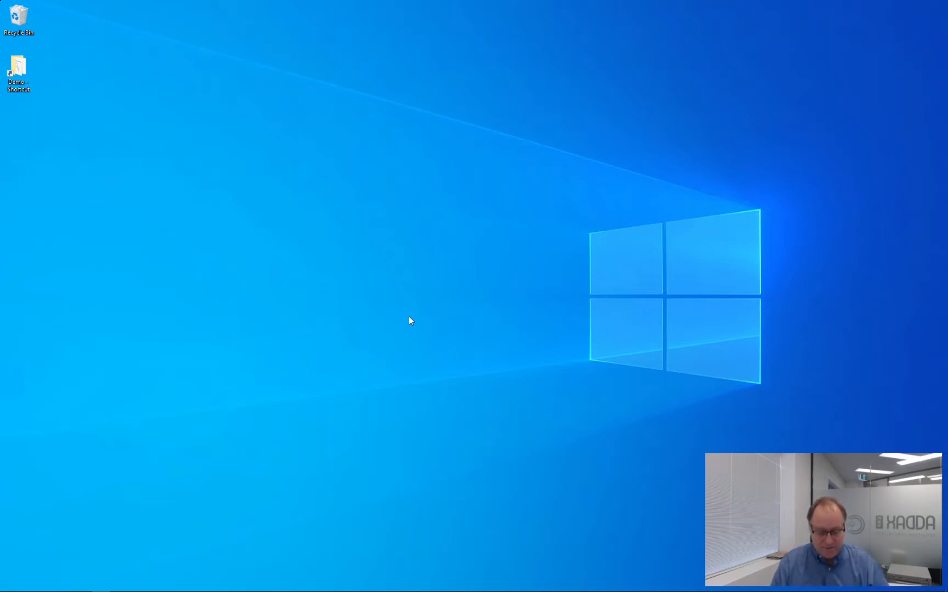
Uninstall GTInstaller through Add or remove programs, filtering for 'gtin', then close Settings.
key("super")
type("prog")
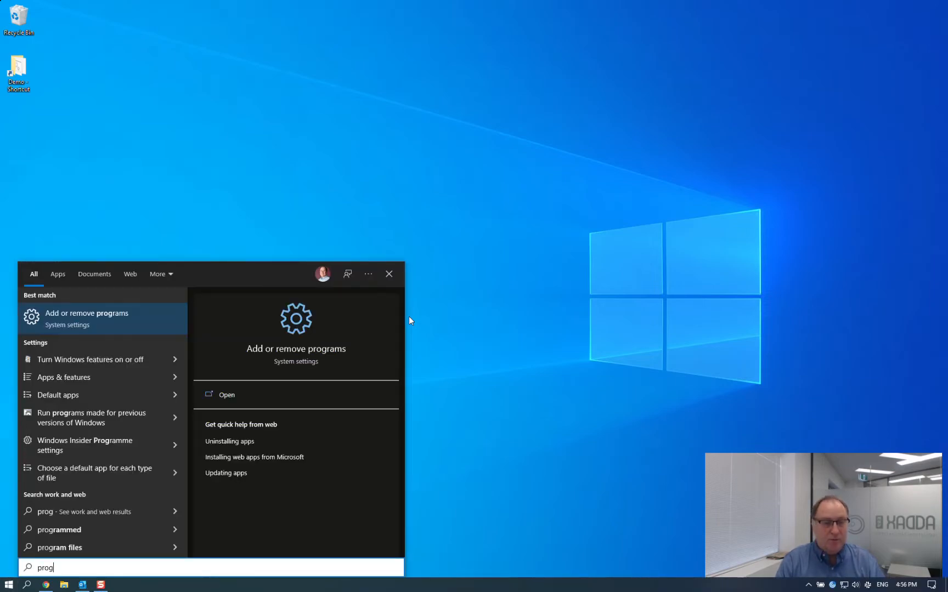
left_click(345, 350)
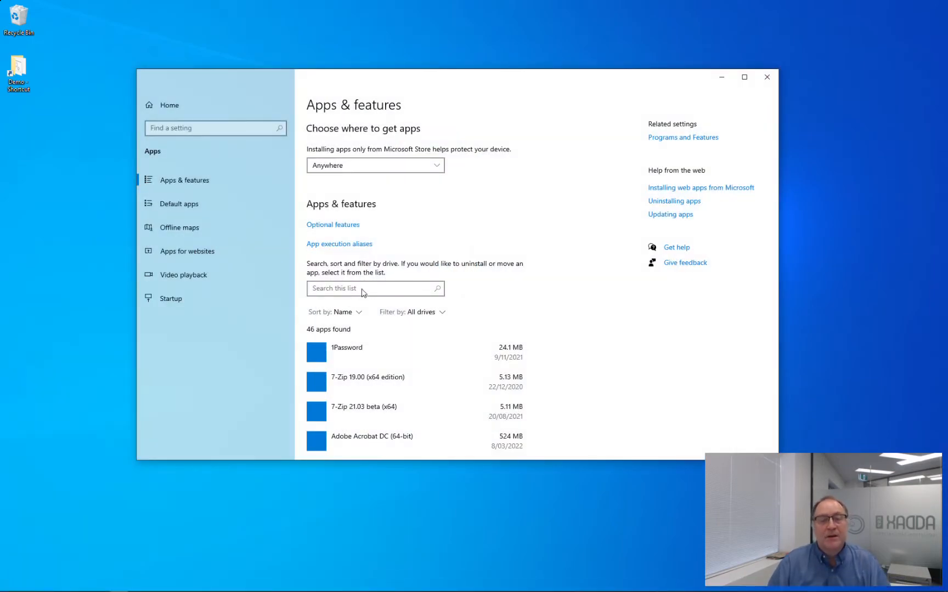
left_click(361, 289)
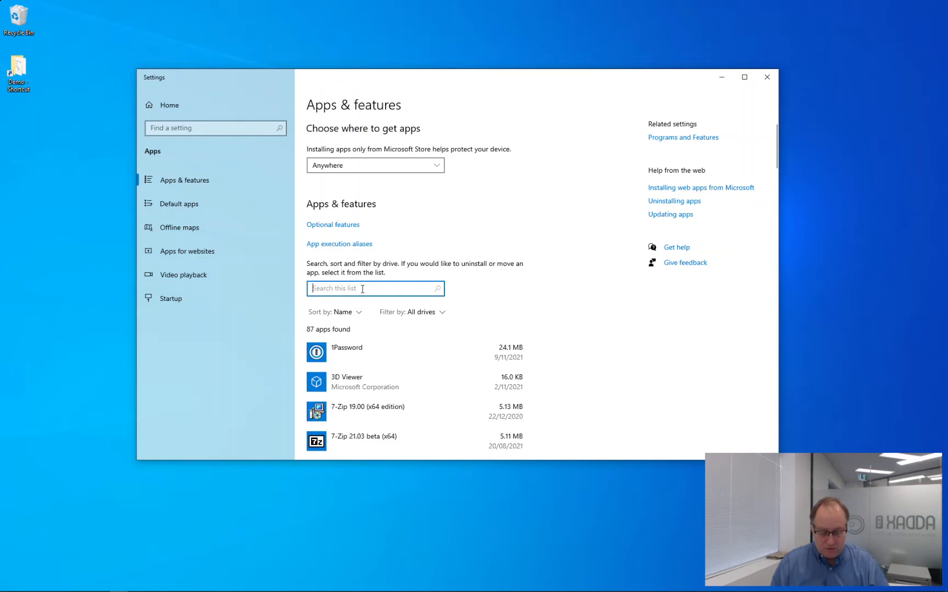
type("gtin")
left_click(387, 354)
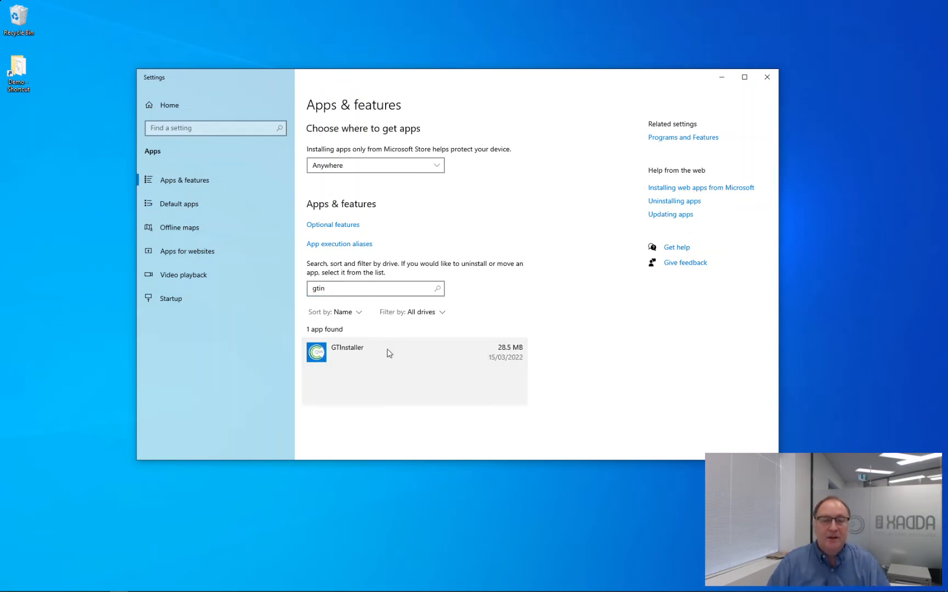
left_click(510, 395)
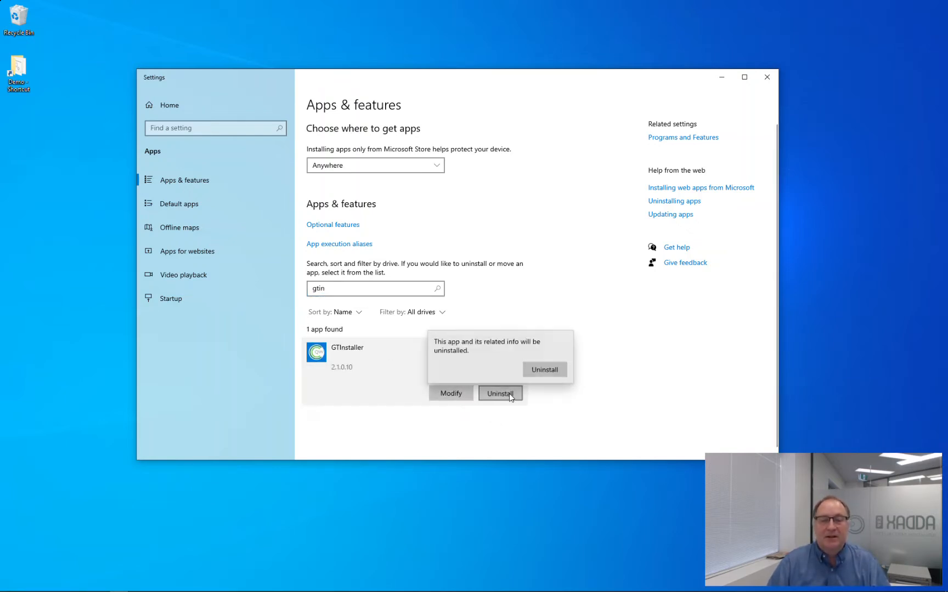
left_click(550, 367)
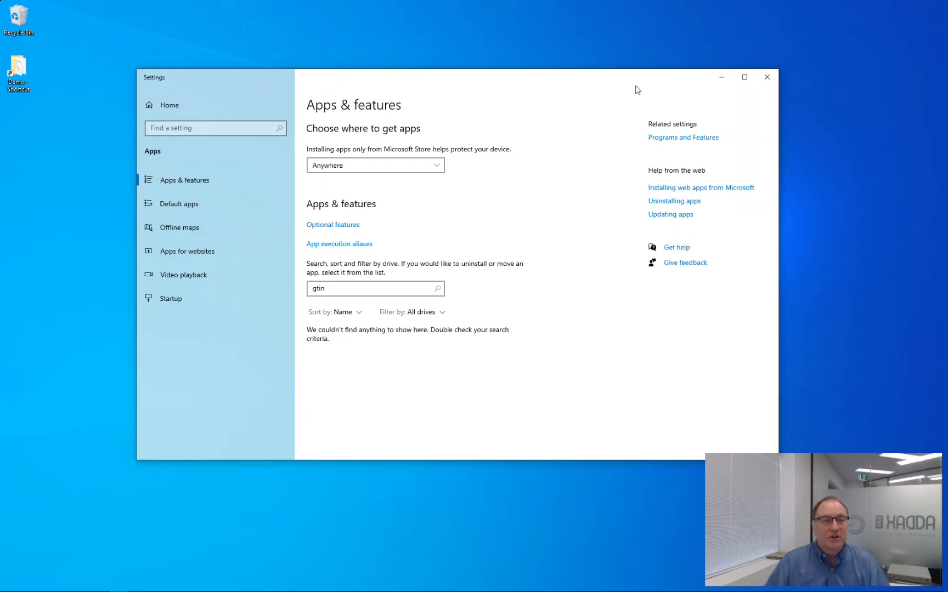
left_click(767, 77)
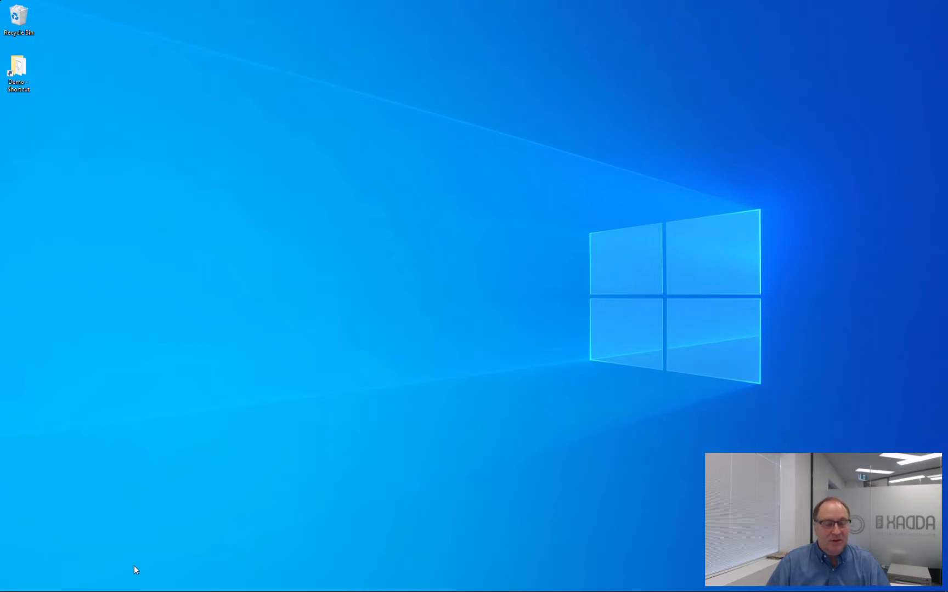
Open File Explorer at the FTP site ftp://ftp.nableus.com.
key("super")
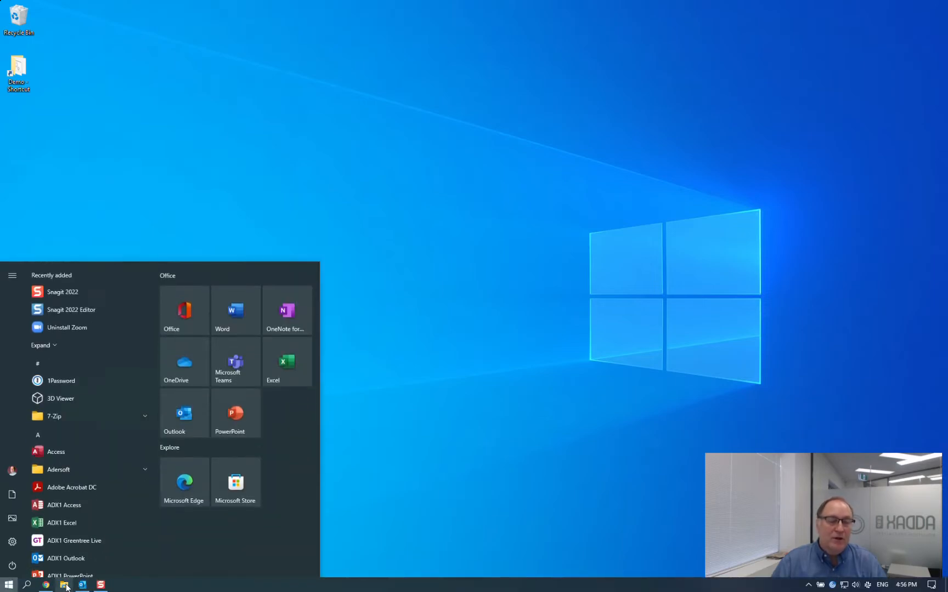
left_click(64, 585)
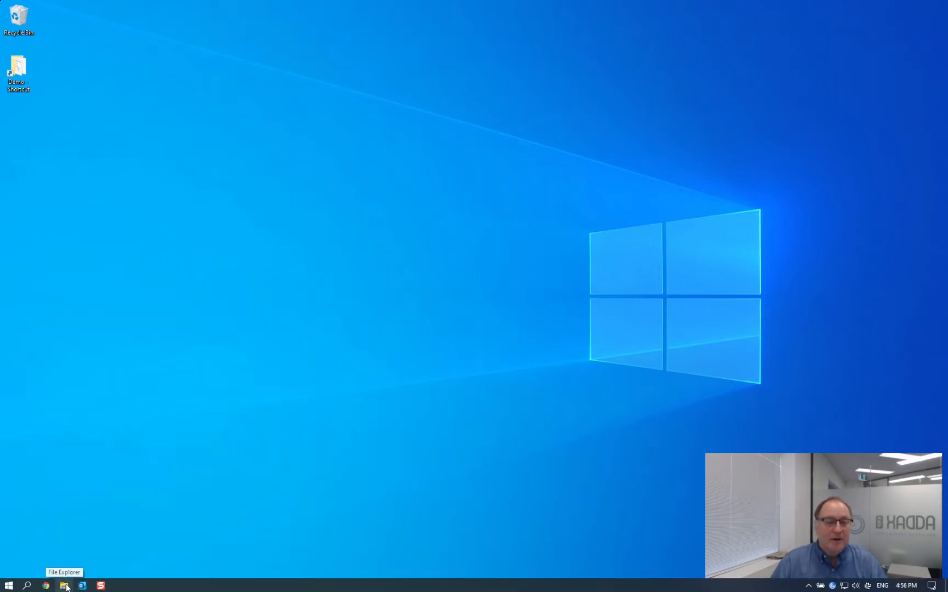
left_click(329, 163)
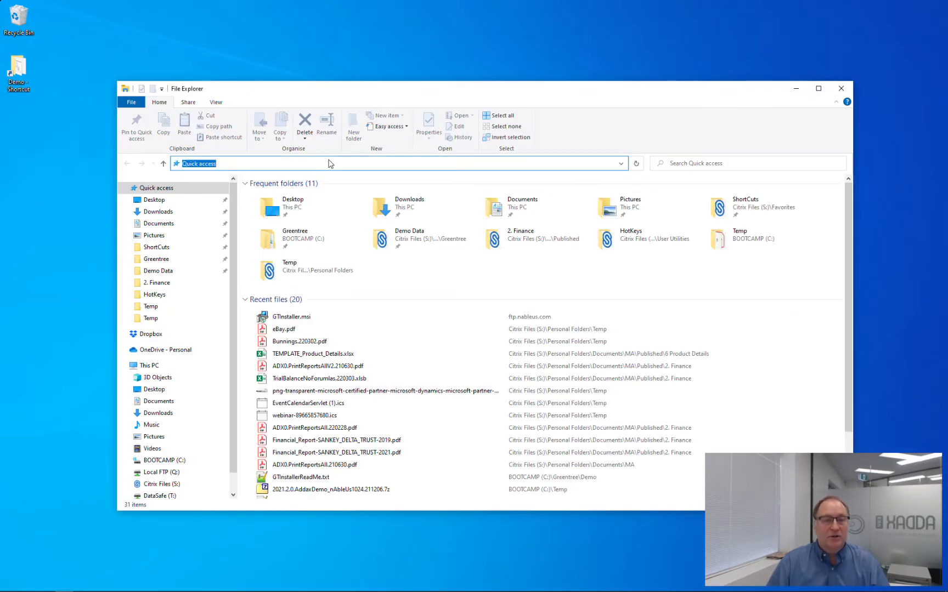
type("ftp:")
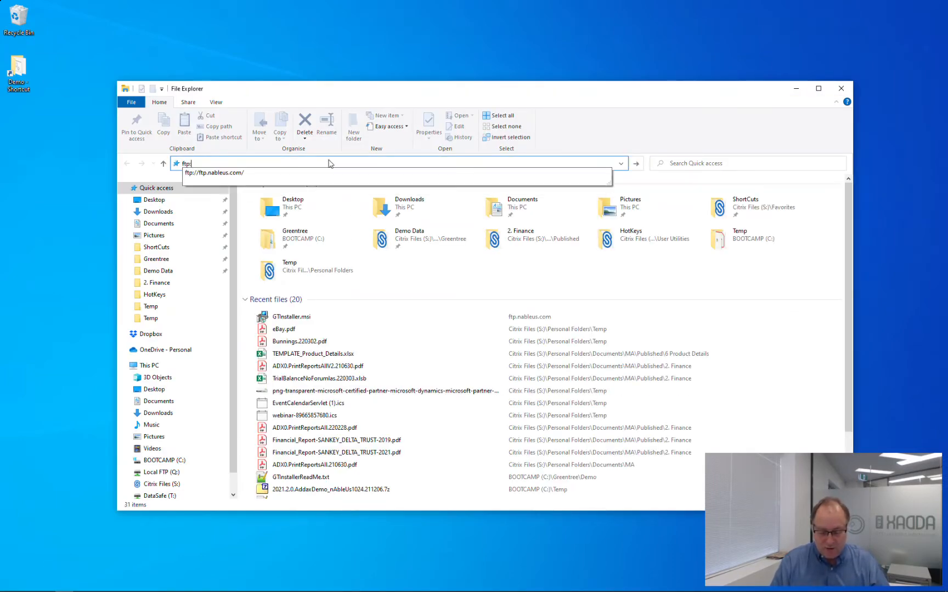
type("//")
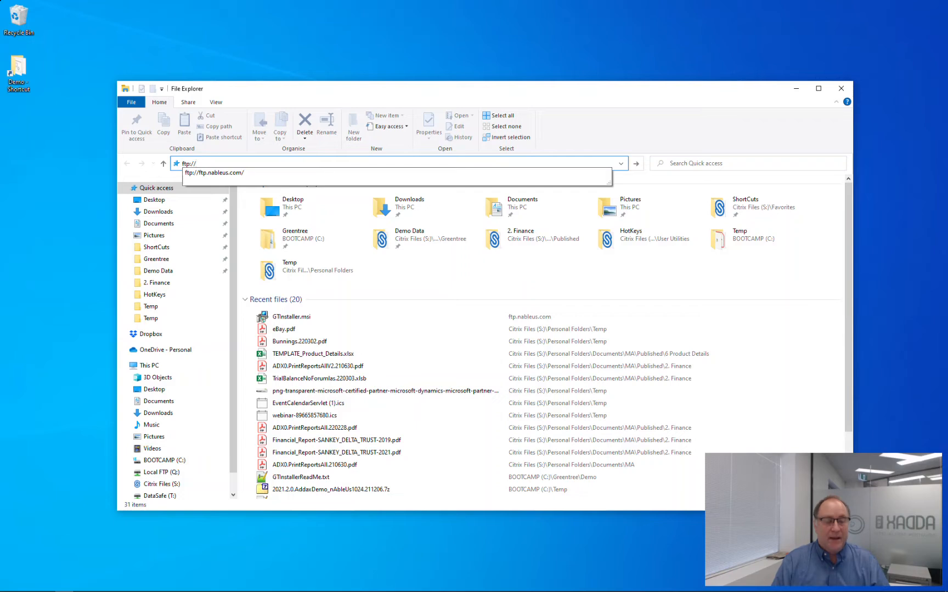
type("ftp/na")
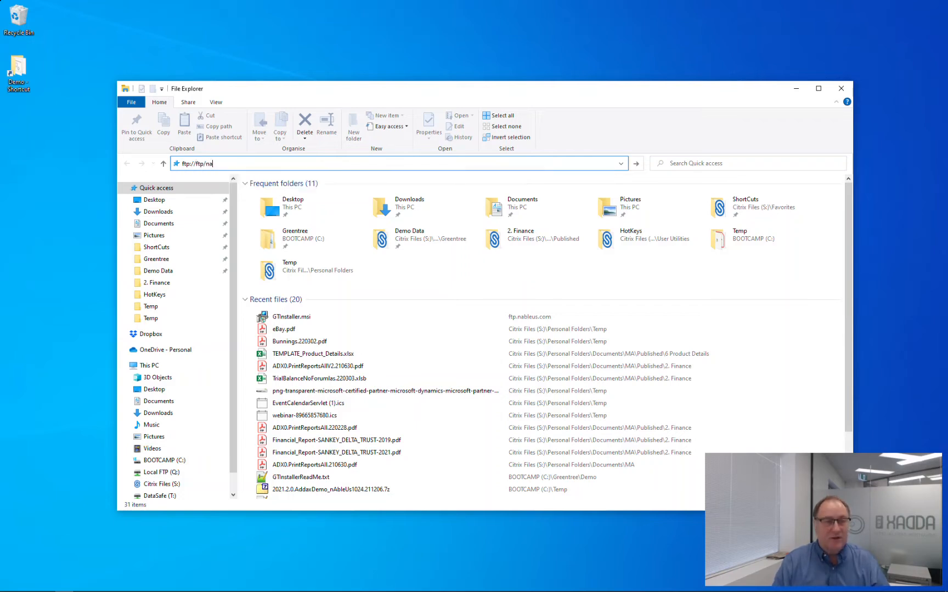
key("BackSpace")
key("BackSpace")
key("BackSpace")
type(".")
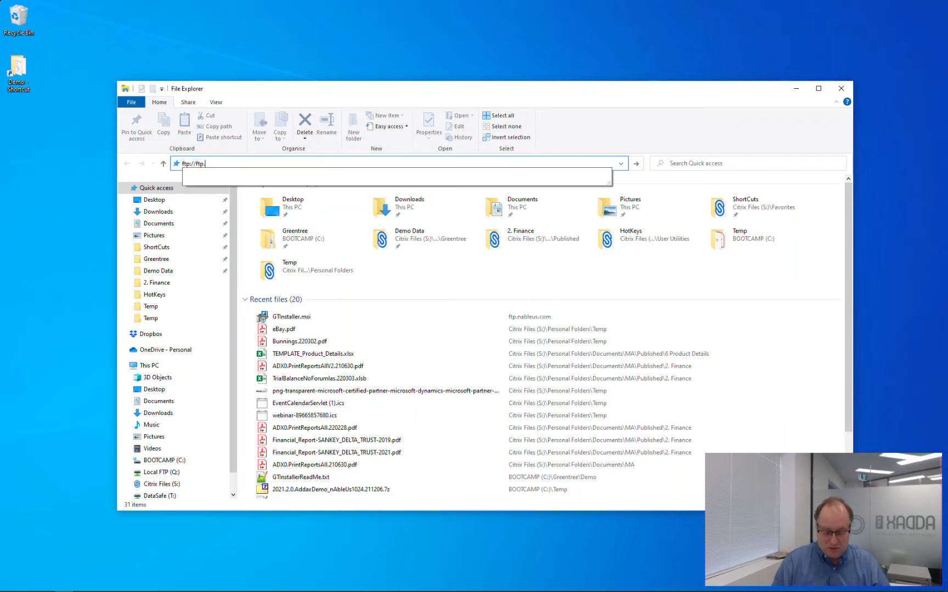
type("nableus/com")
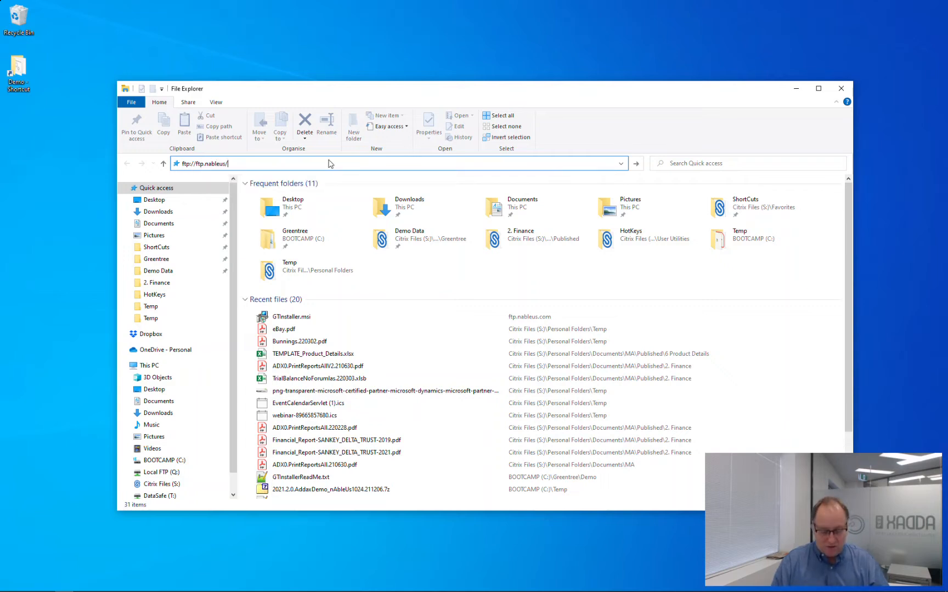
key("BackSpace")
key("BackSpace")
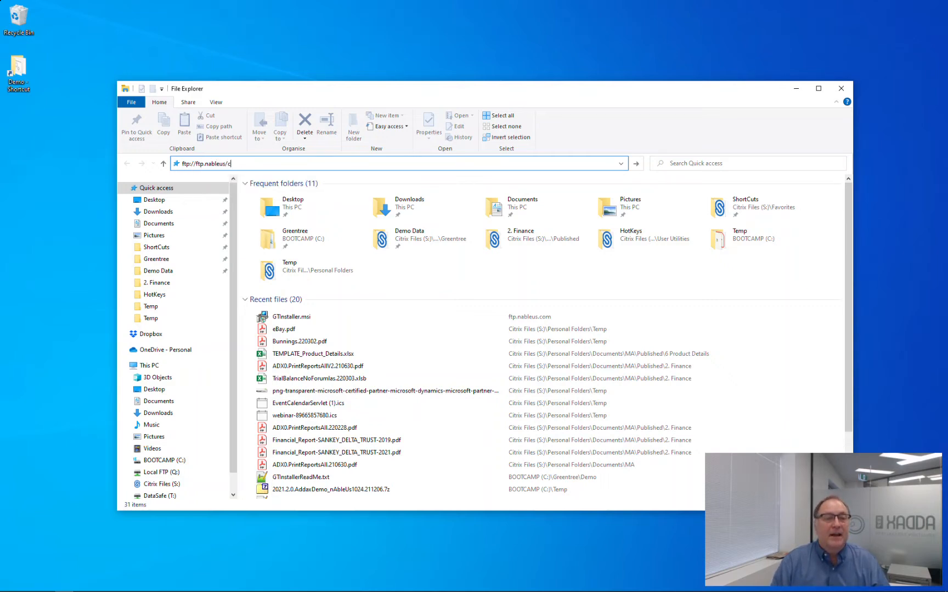
type(".com")
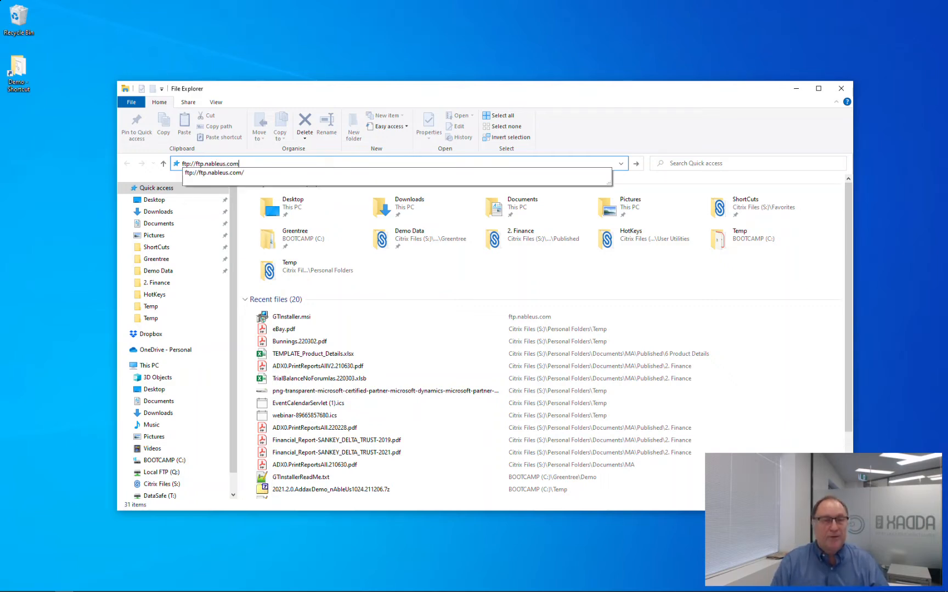
key("Return")
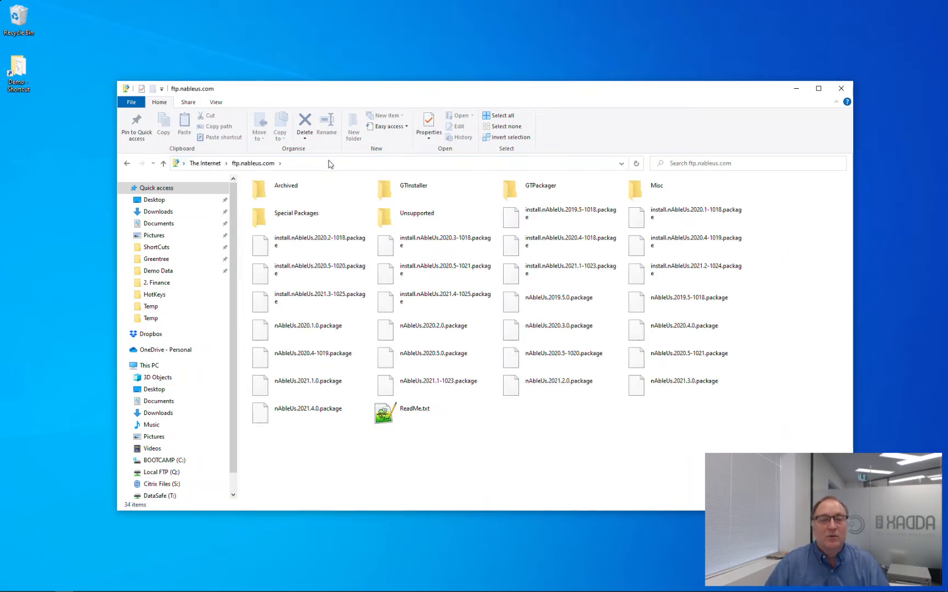
Open the GTInstaller folder and copy GTInstaller.msi into C:\Temp.
double_click(415, 193)
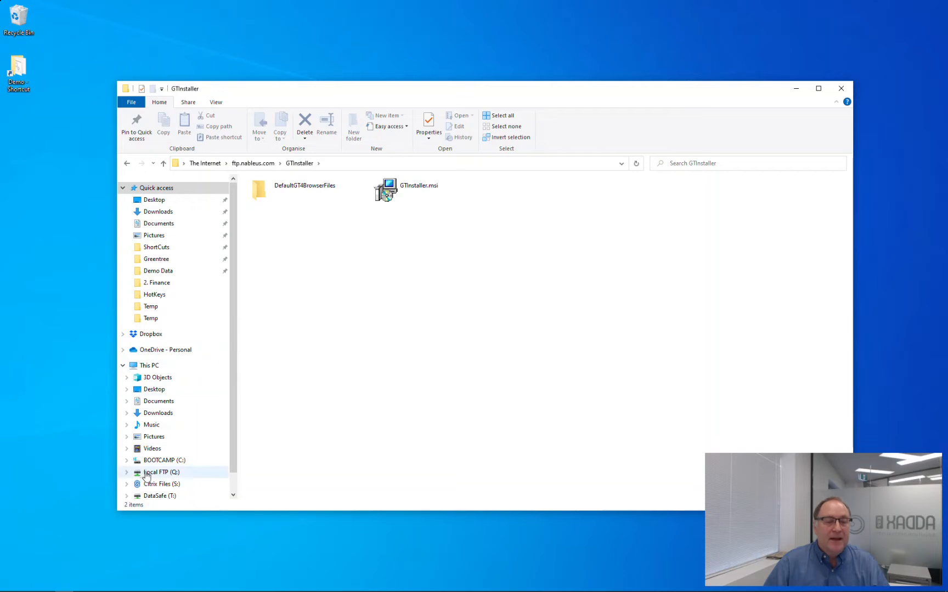
left_click(126, 462)
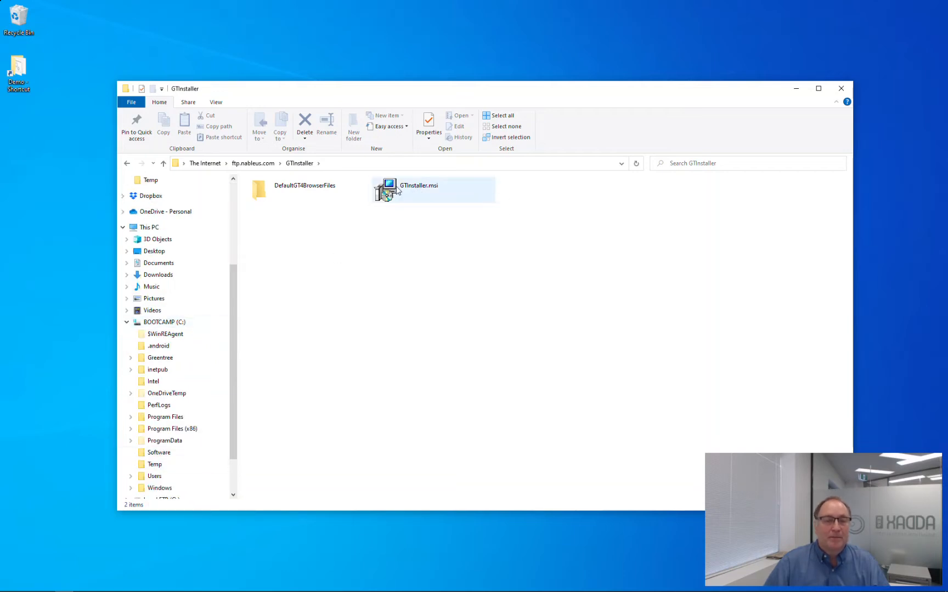
left_click_drag(397, 189, 184, 464)
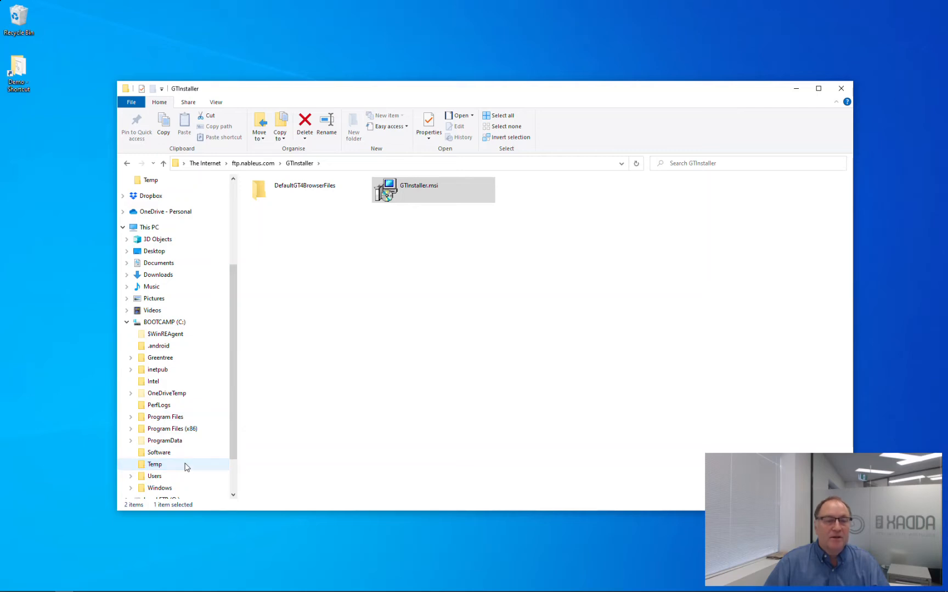
Install GTInstaller from GTInstaller.msi in the C:\Temp folder.
left_click(149, 467)
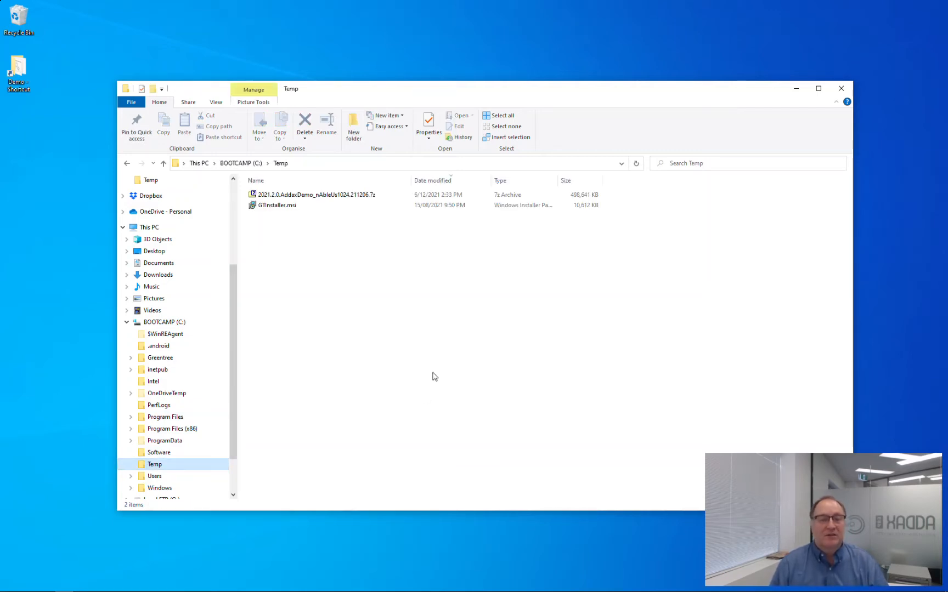
right_click(275, 208)
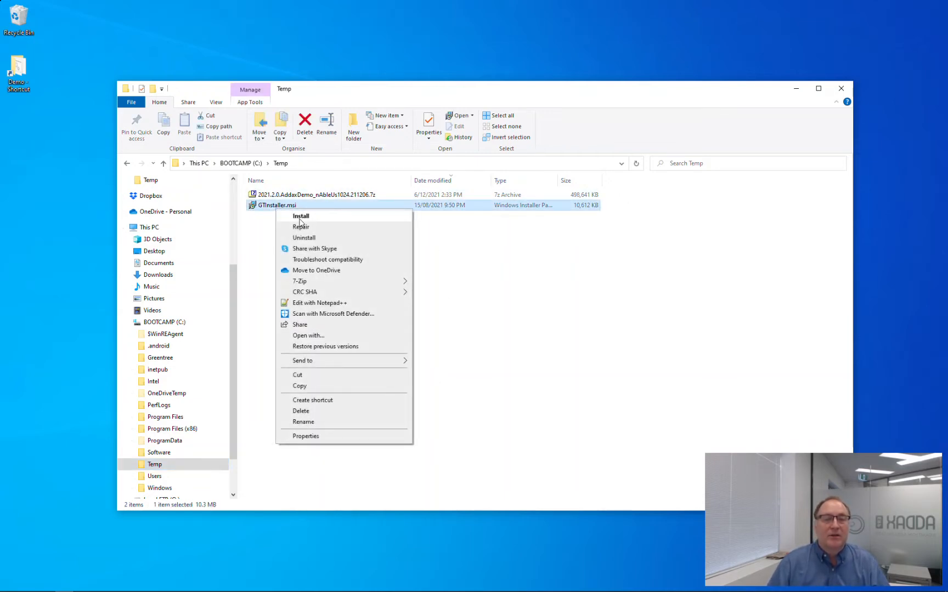
left_click(300, 217)
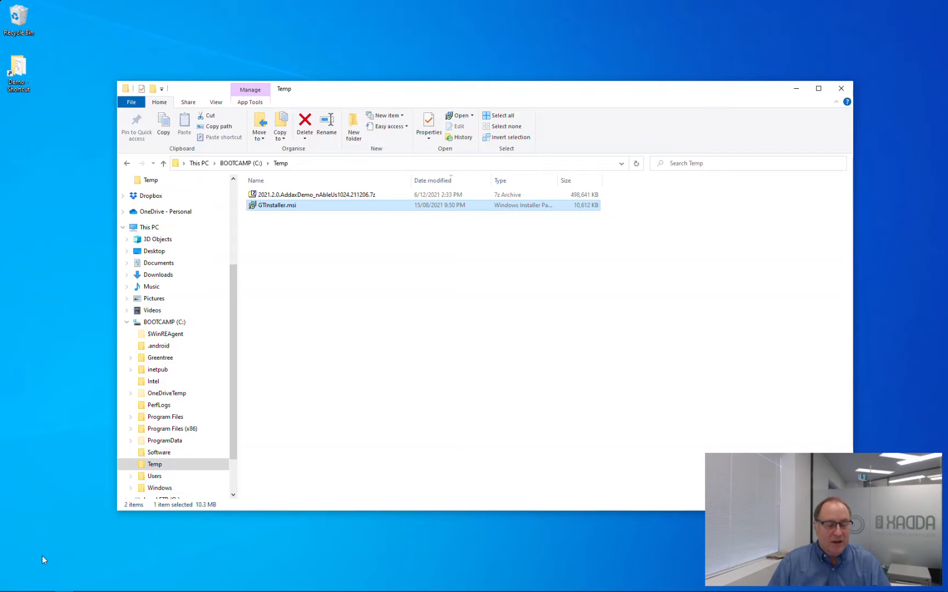
key("super")
Launch GTInstaller from a 'gtin' Start search and approve the administrator prompt.
type("gtin")
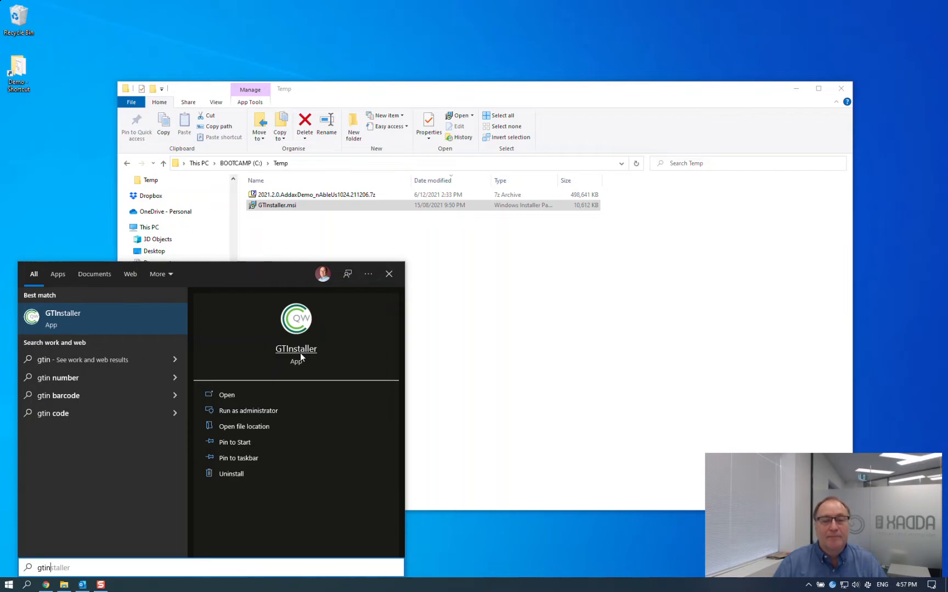
left_click(300, 353)
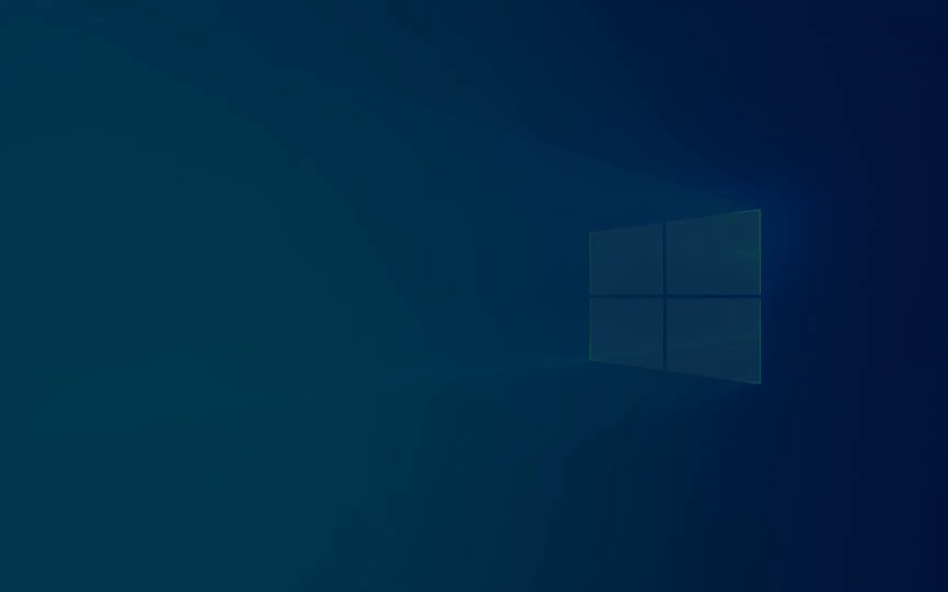
left_click(434, 359)
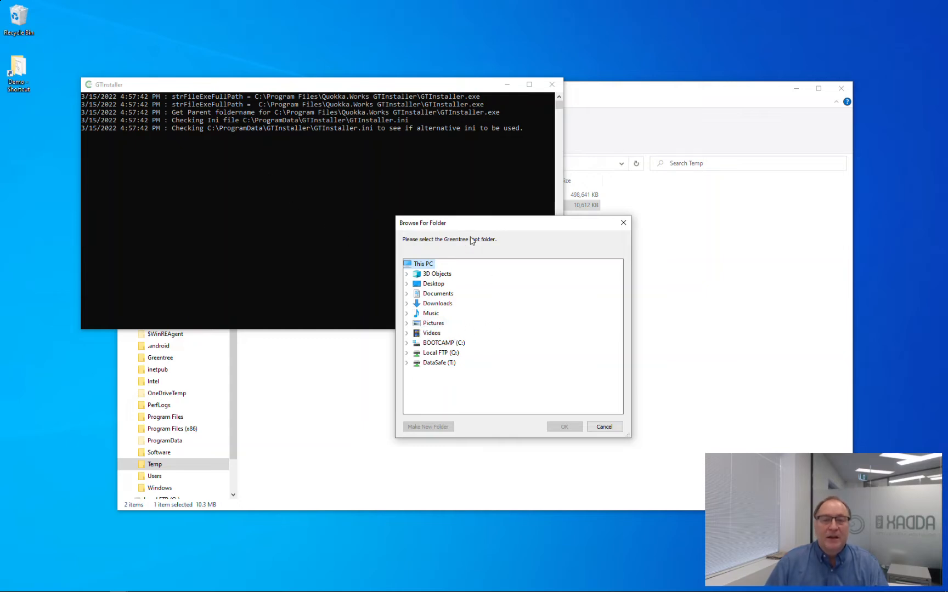
Create a VideoDemo folder under C:\Greentree and accept it as the Greentree root folder.
left_click(407, 343)
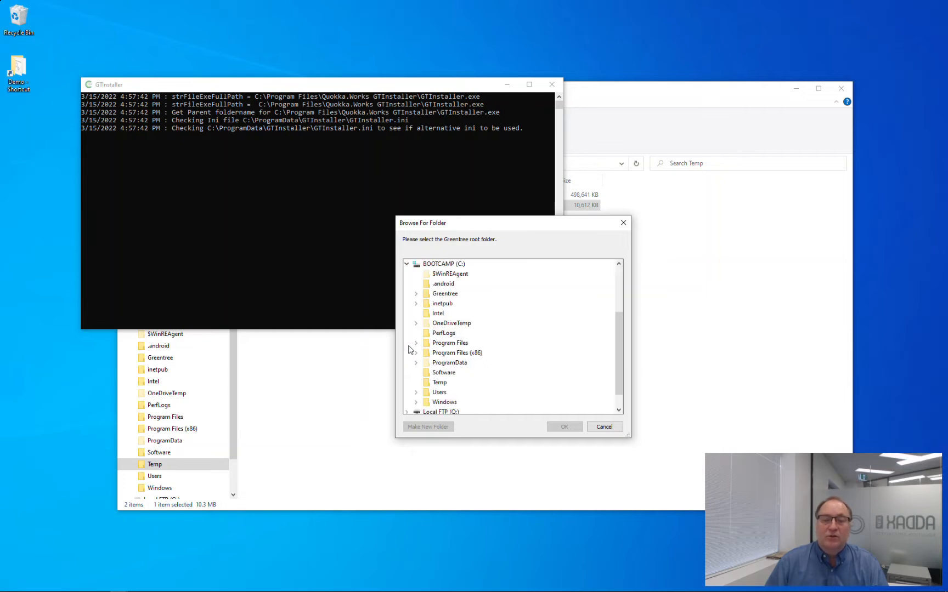
left_click(416, 293)
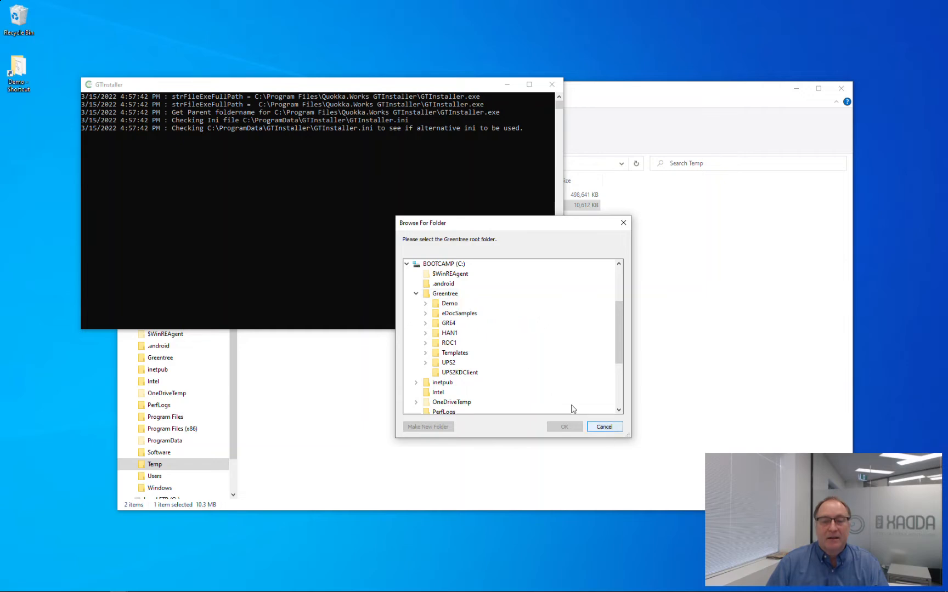
left_click(448, 296)
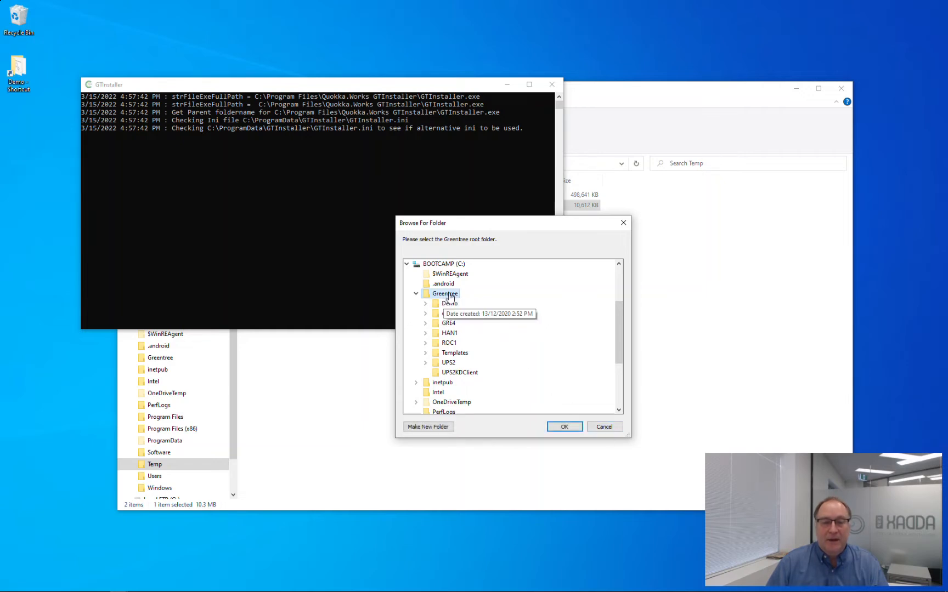
left_click(438, 428)
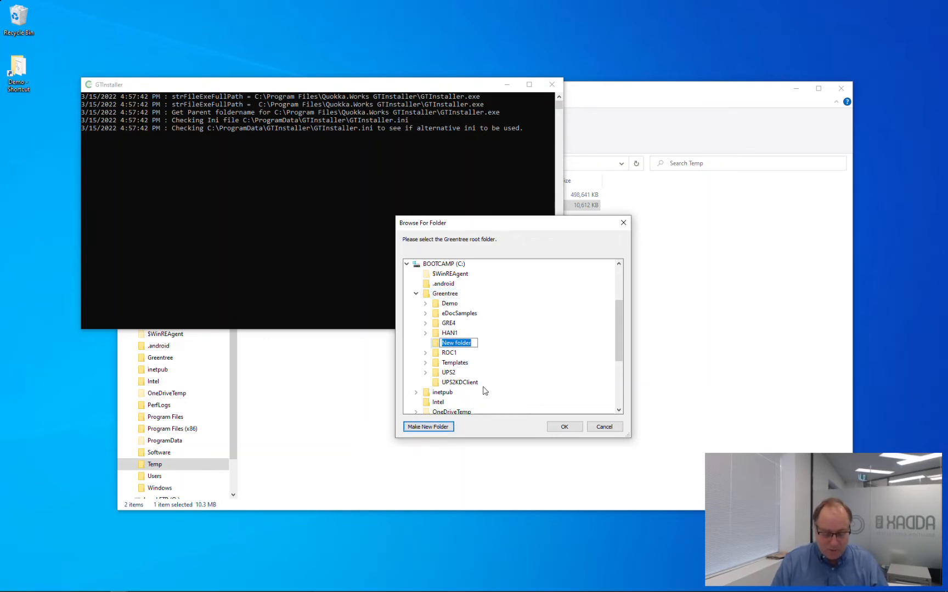
type("Vid")
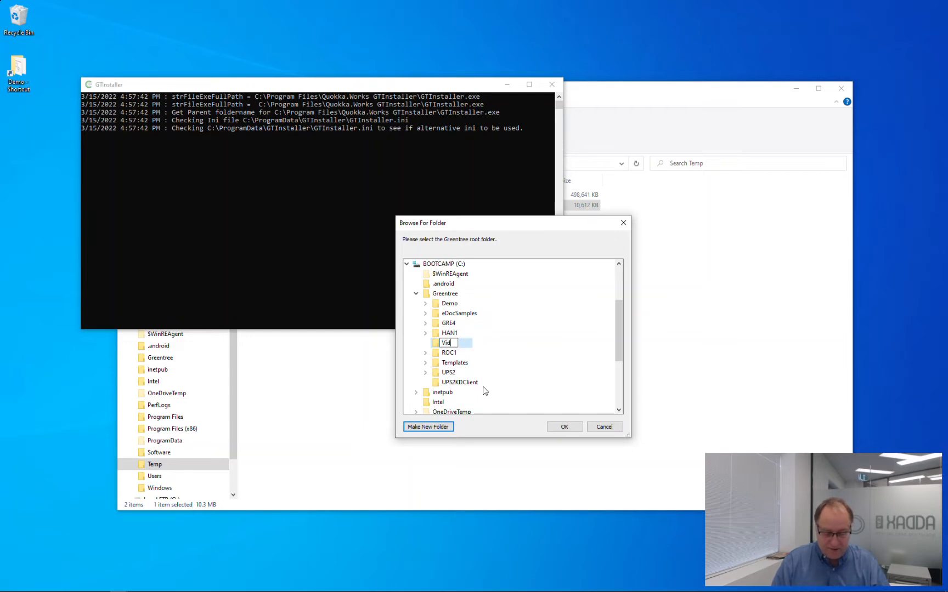
type("eoDemo")
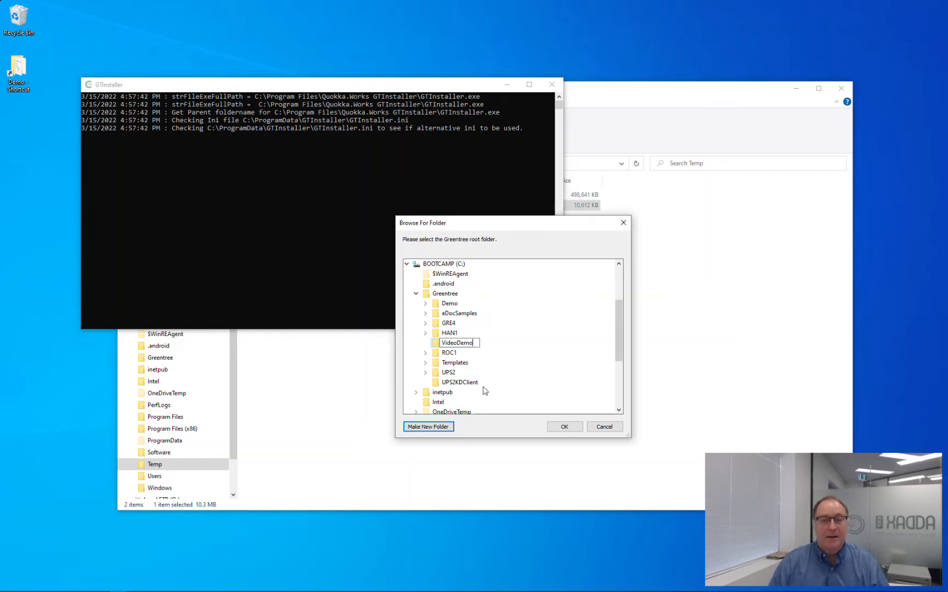
key("Return")
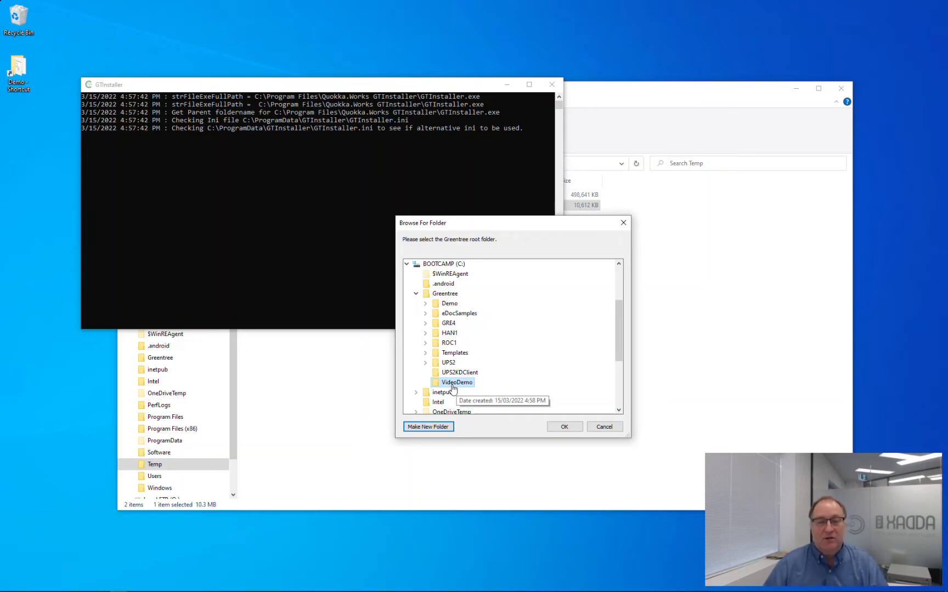
left_click(567, 428)
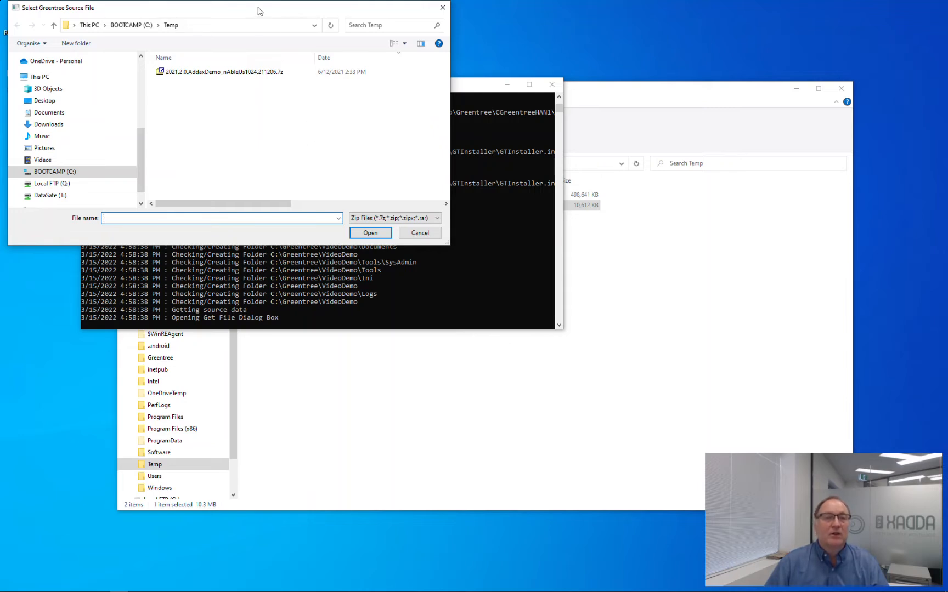
Choose the 2021.2.0.AddaxDemo_nAbleUs1024.211206.7z archive in C:\Temp as the source and install.
left_click_drag(264, 11, 354, 68)
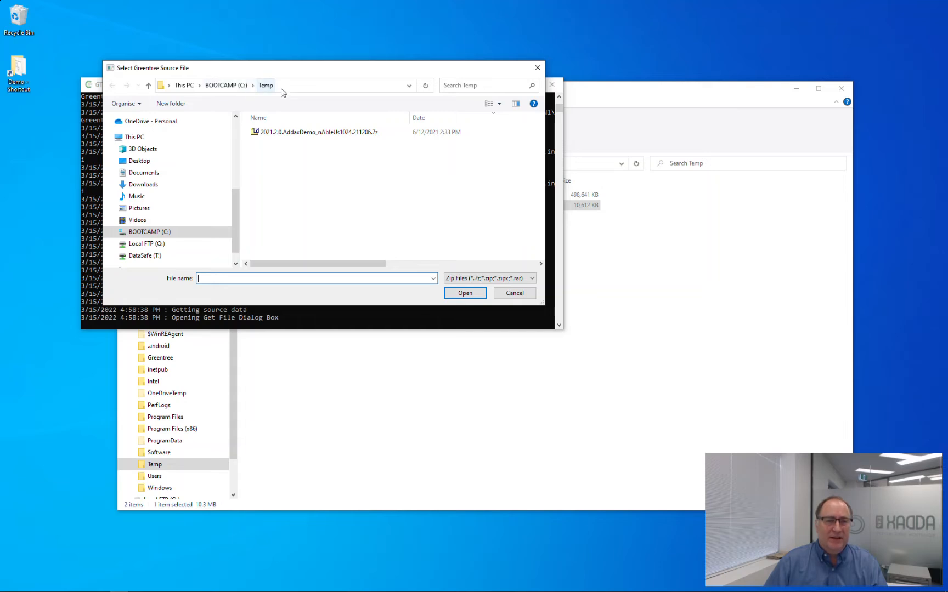
left_click(295, 137)
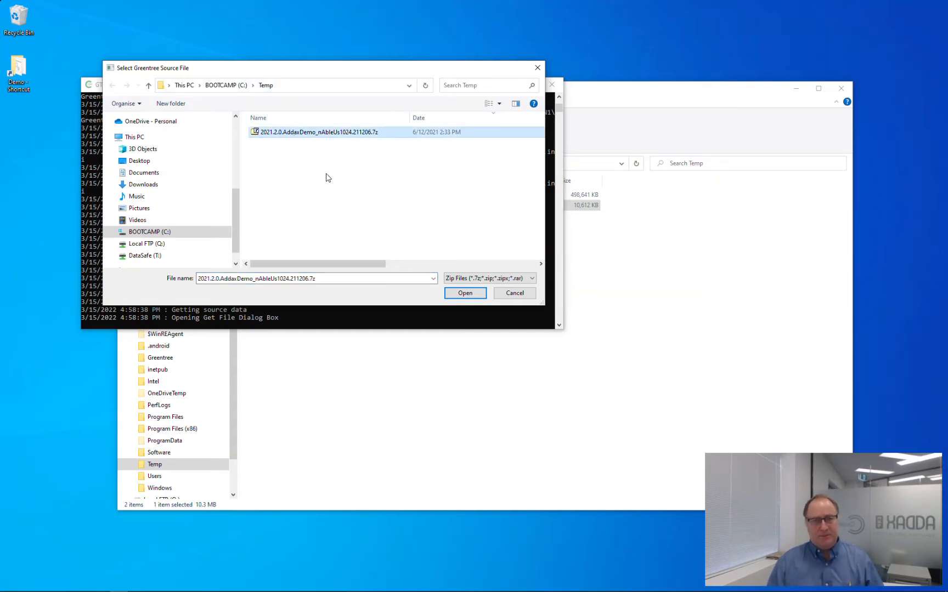
left_click(466, 294)
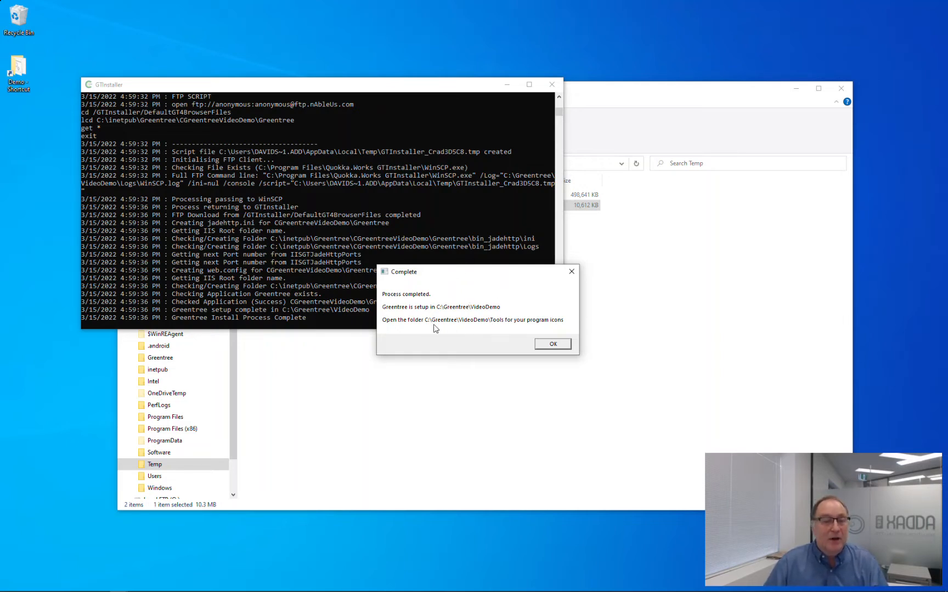
Dismiss the Complete notice, open C:\Greentree\VideoDemo, and open GTInstallerReadMe.txt.
left_click(555, 345)
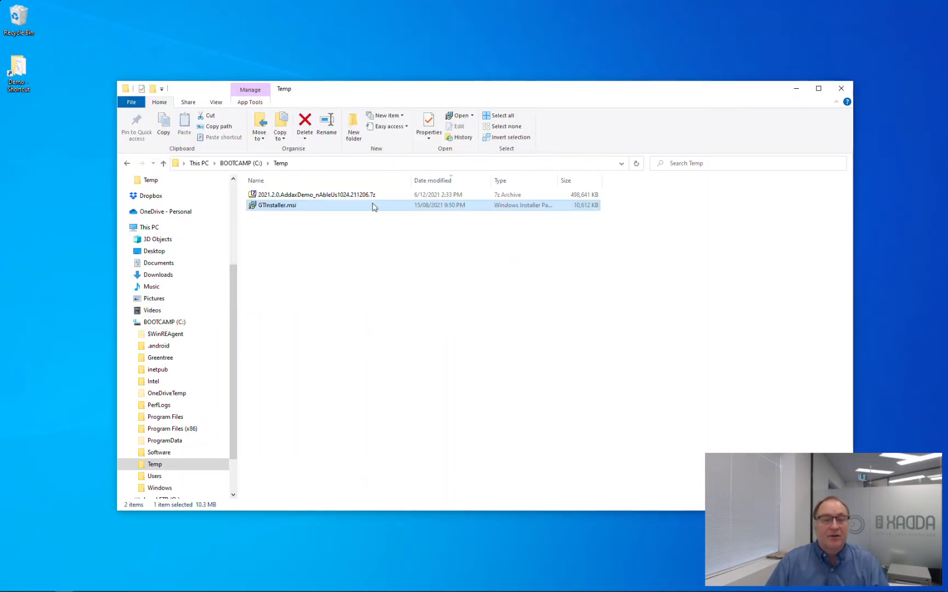
left_click(161, 358)
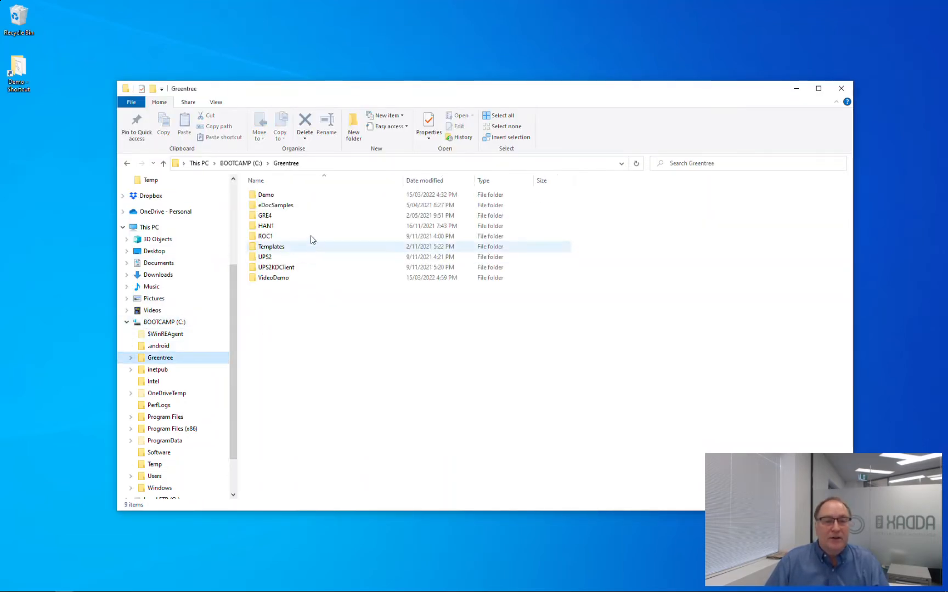
double_click(272, 280)
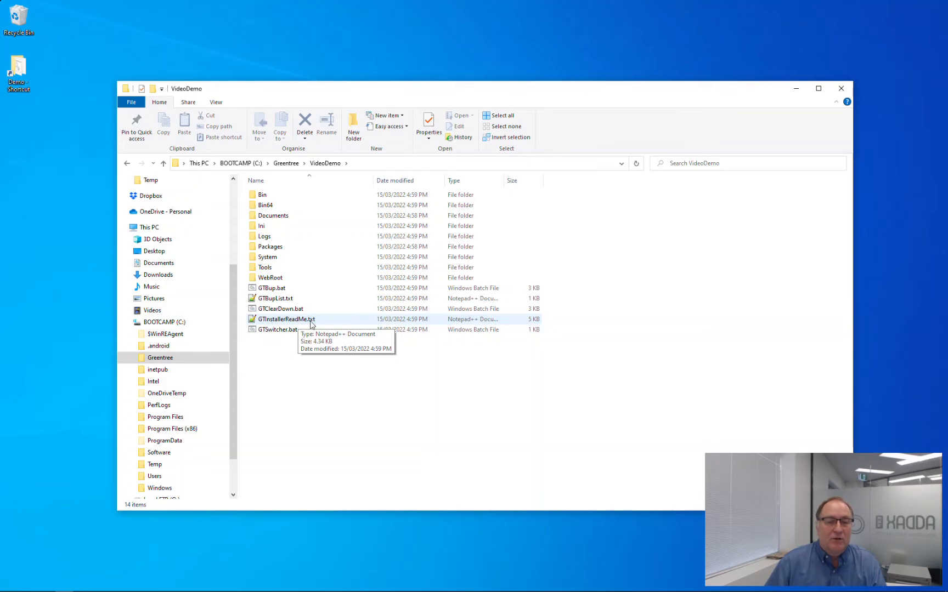
double_click(311, 321)
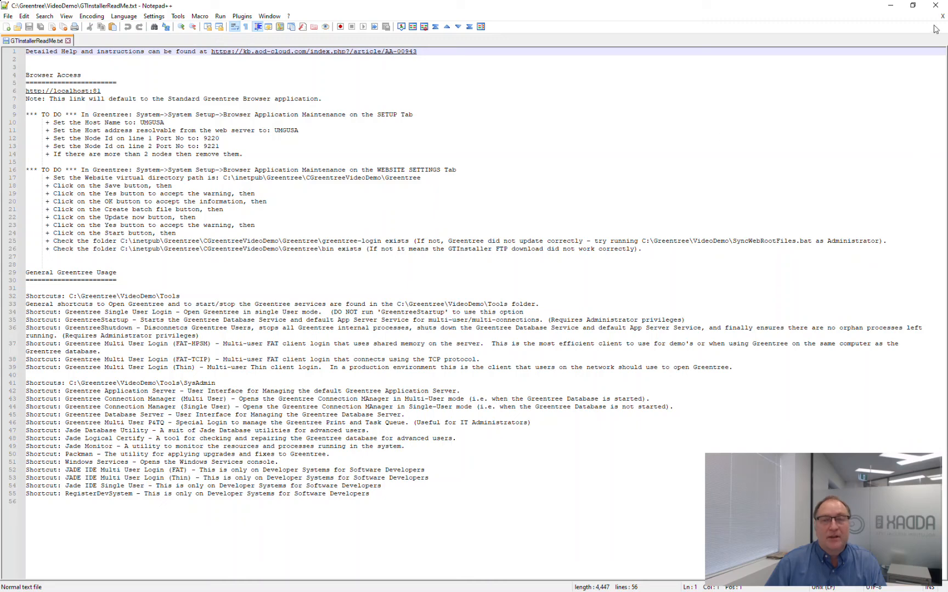
Shrink the Notepad++ ReadMe window, move it left, and bring the VideoDemo folder forward.
left_click(912, 5)
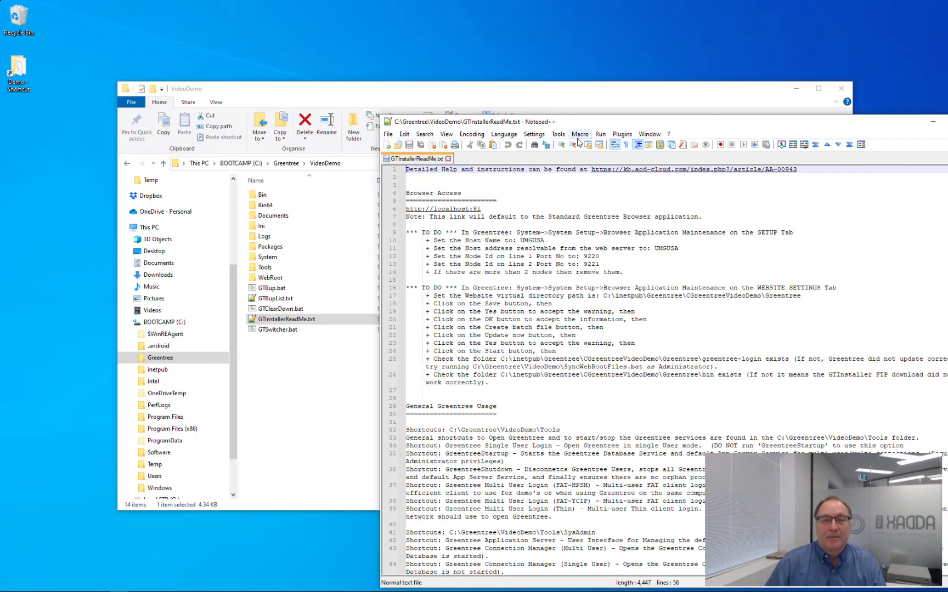
left_click_drag(474, 117, 368, 112)
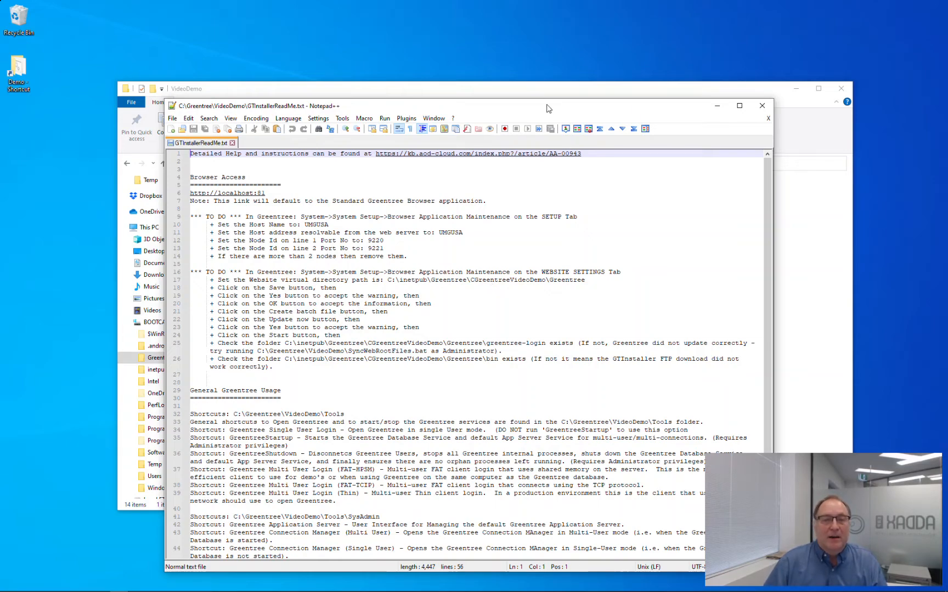
left_click_drag(549, 105, 439, 107)
left_click(756, 96)
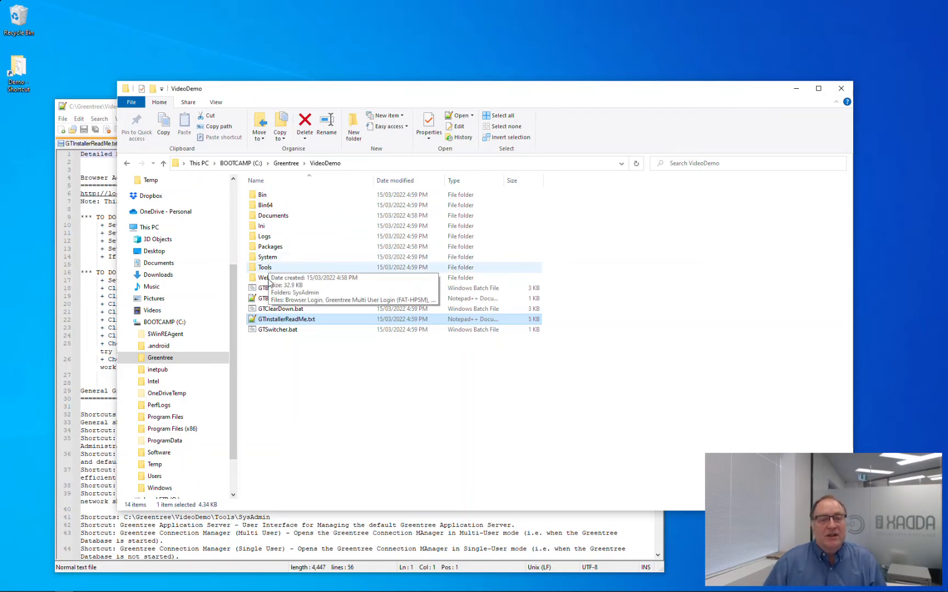
Run GreentreeStartup.bat in VideoDemo\Tools as administrator, then launch Greentree Multi User Login (FAT-HPSM).
double_click(265, 268)
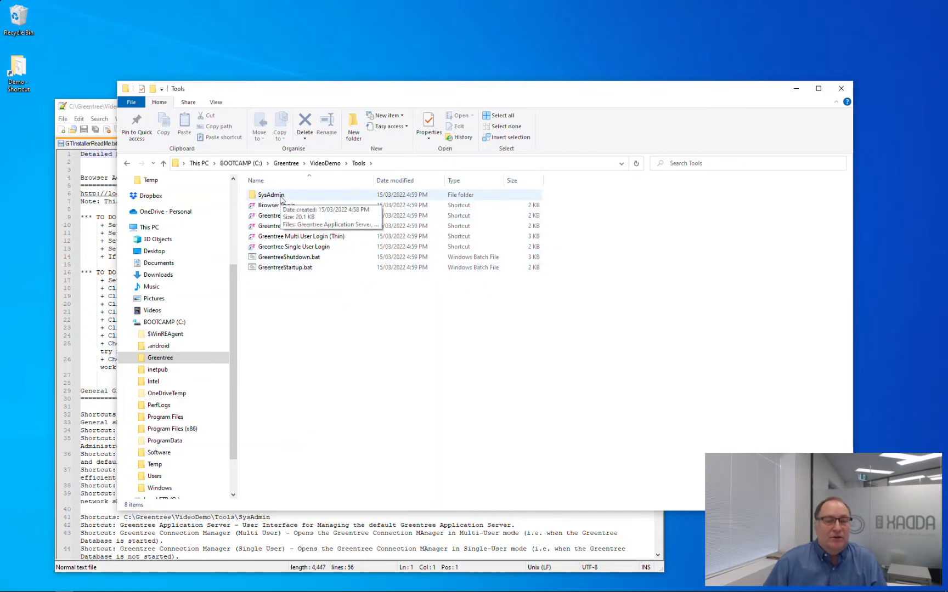
double_click(281, 196)
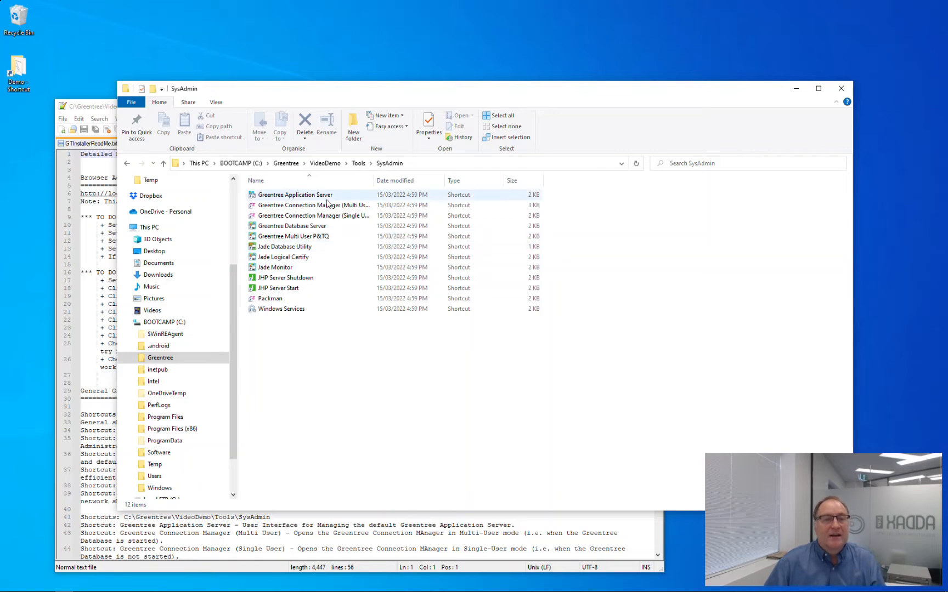
left_click(358, 164)
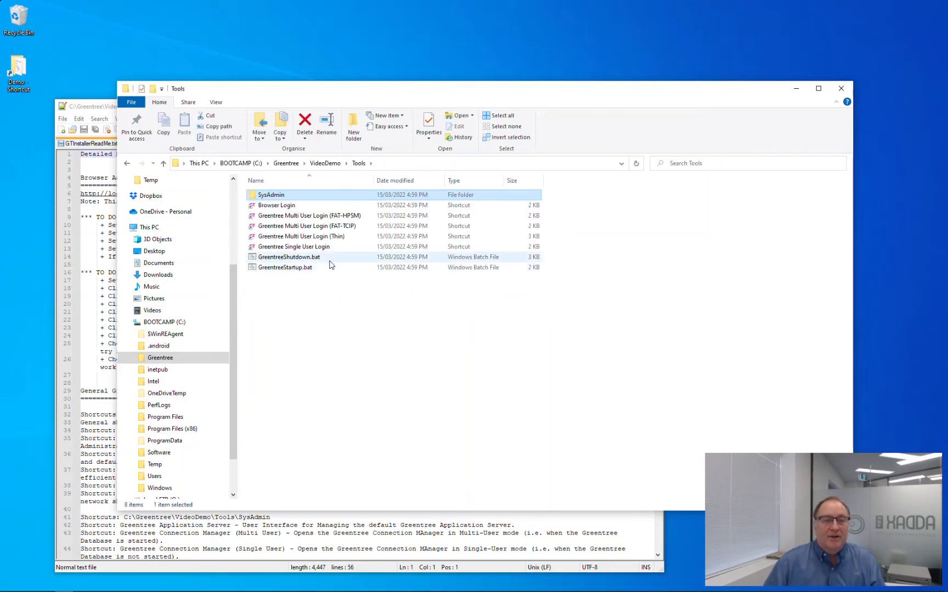
left_click(293, 270)
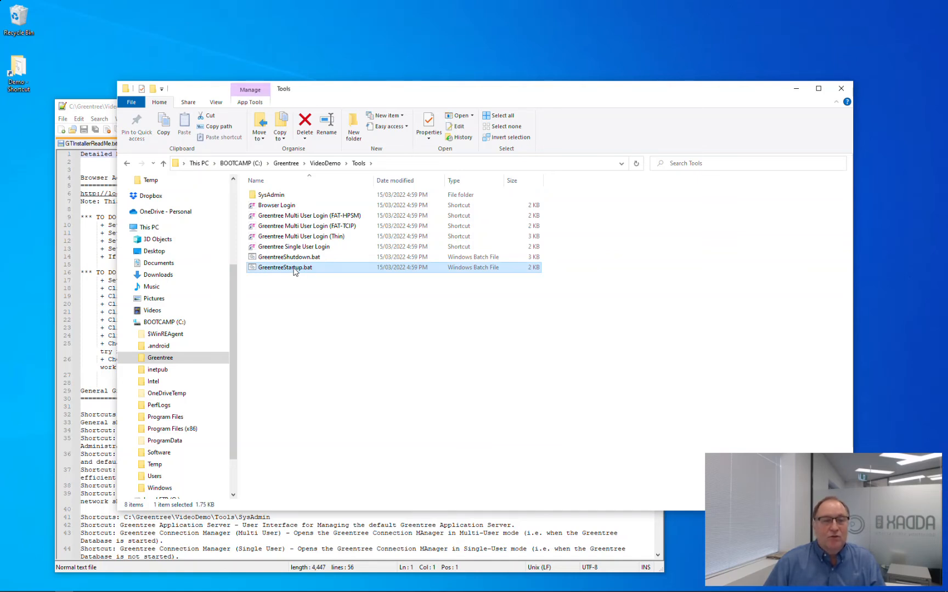
right_click(294, 270)
left_click(341, 309)
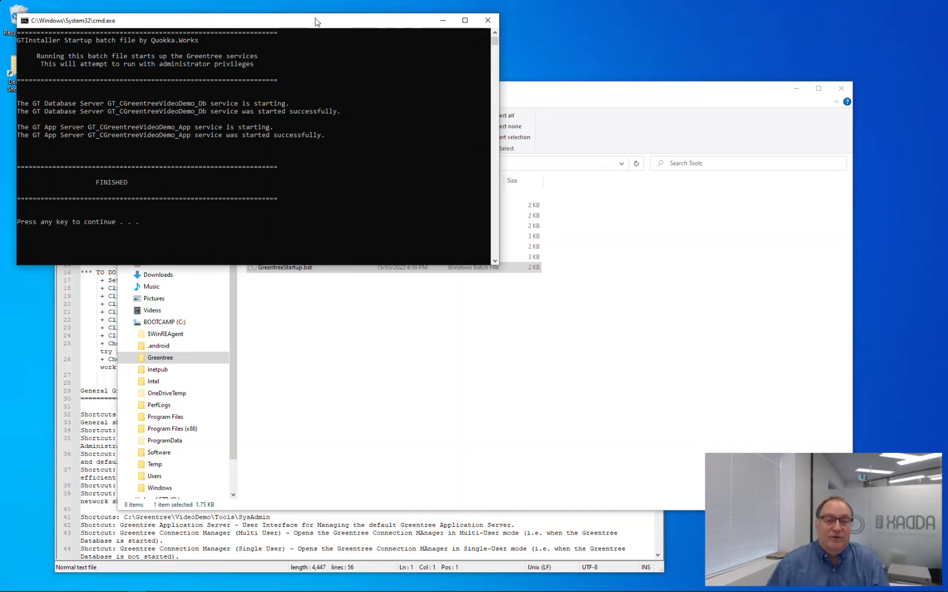
key("Return")
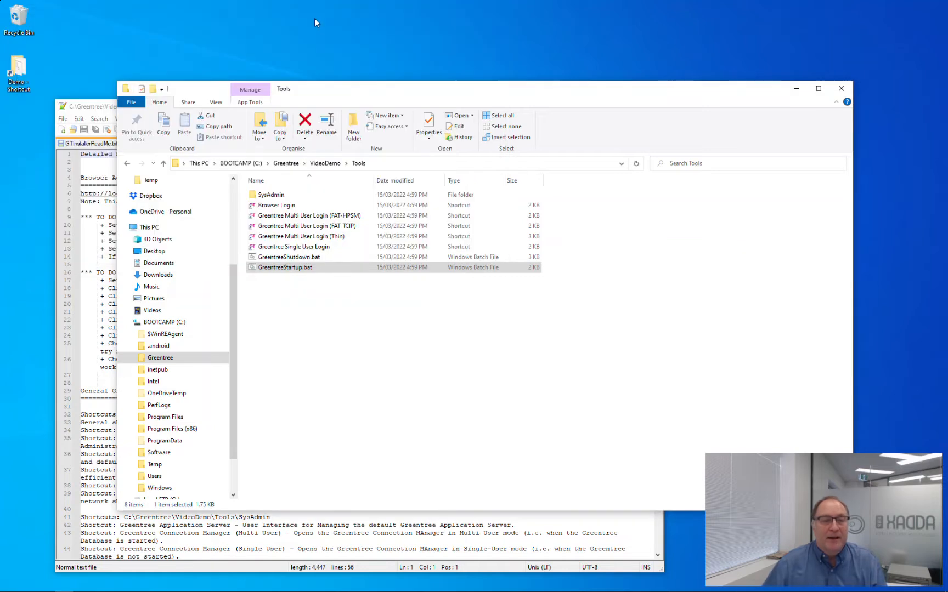
double_click(332, 221)
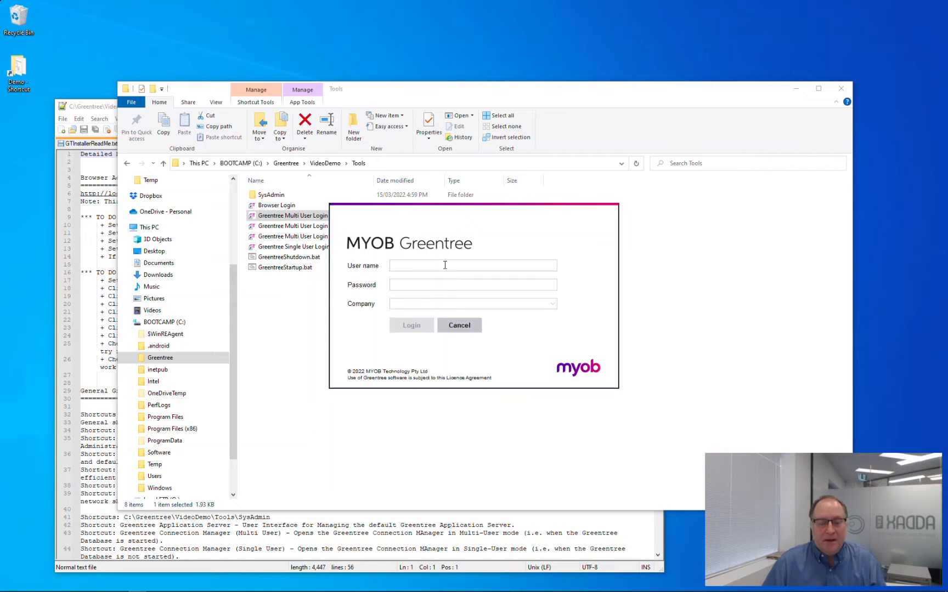
Log in to eComputers - Australia with the administrator user name and password.
type("Super")
key("Tab")
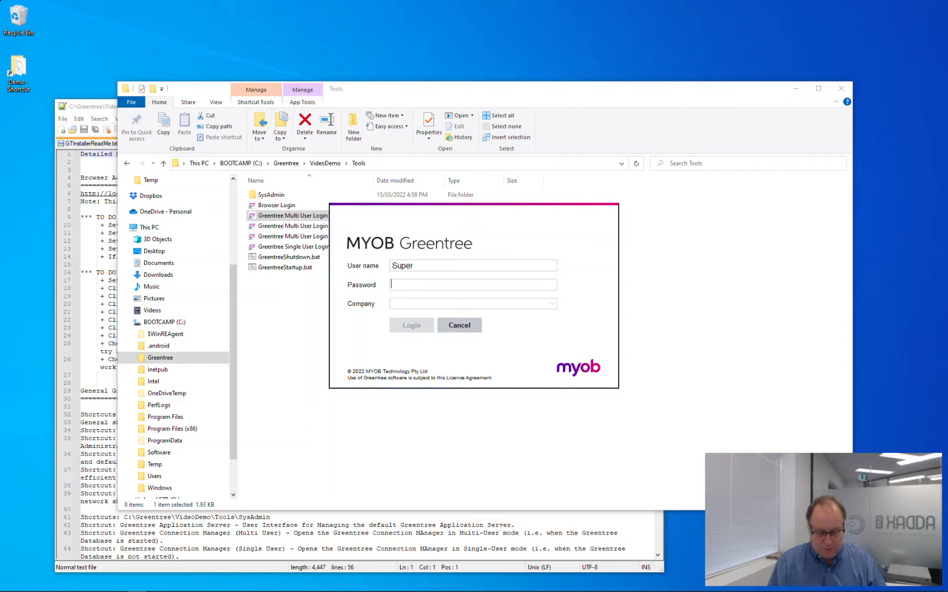
type("*****")
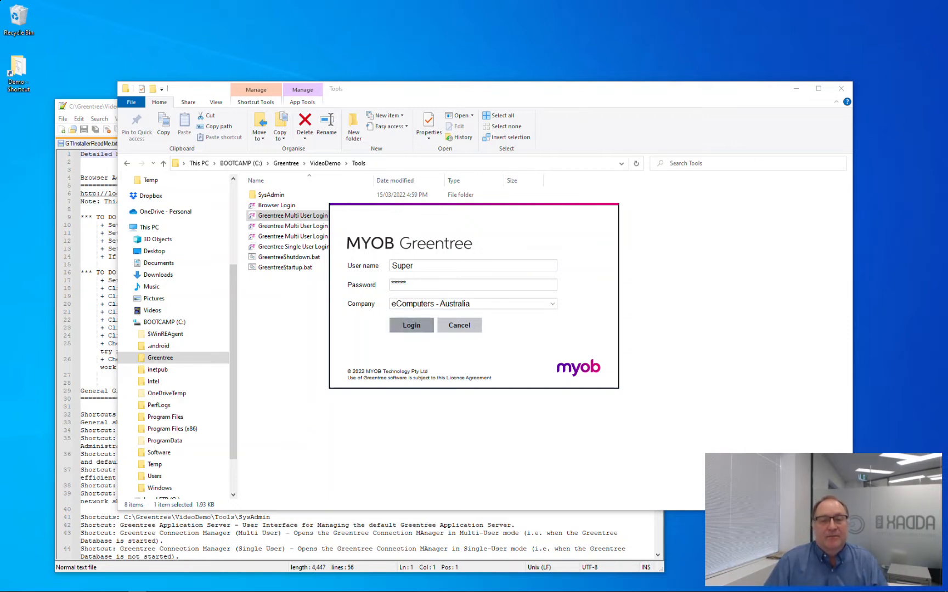
key("Return")
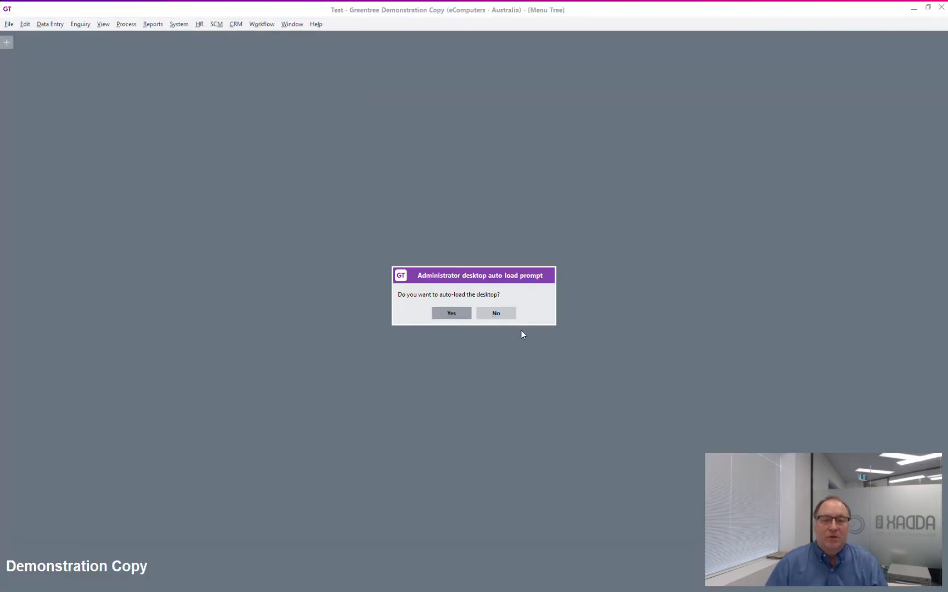
Decline the desktop auto-load and select the host name UMGUSA on line 10 of the ReadMe.
left_click(499, 310)
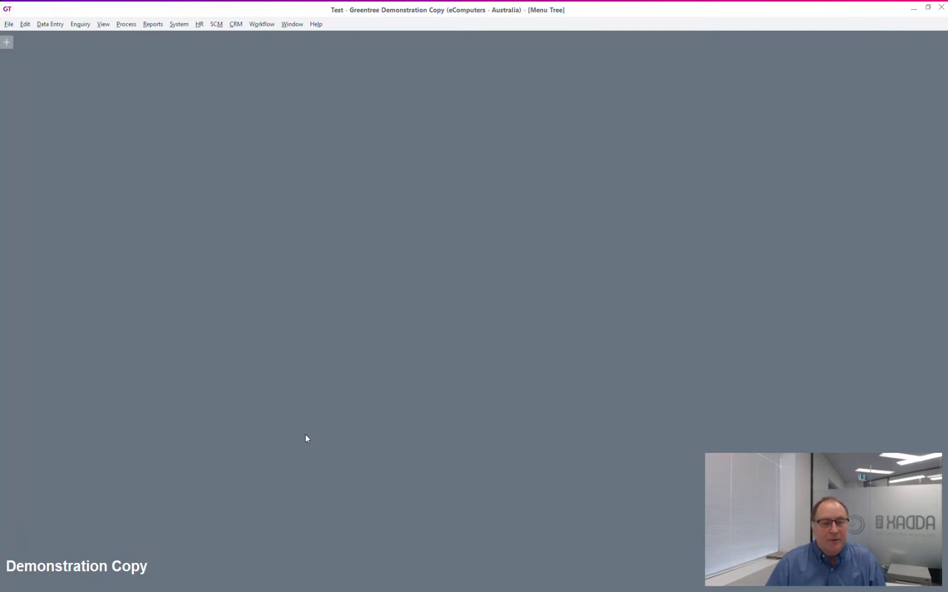
key("alt+Tab")
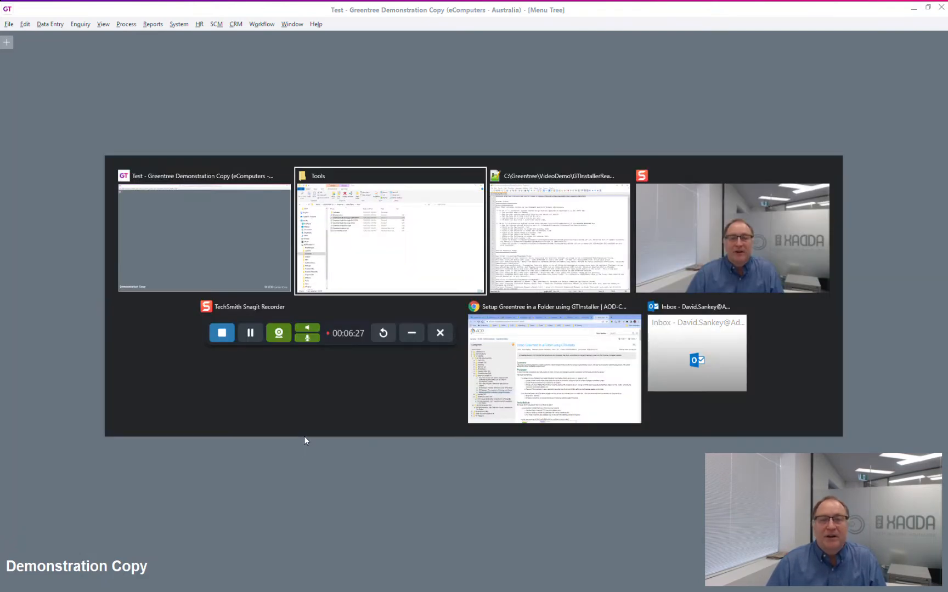
key("alt+Tab")
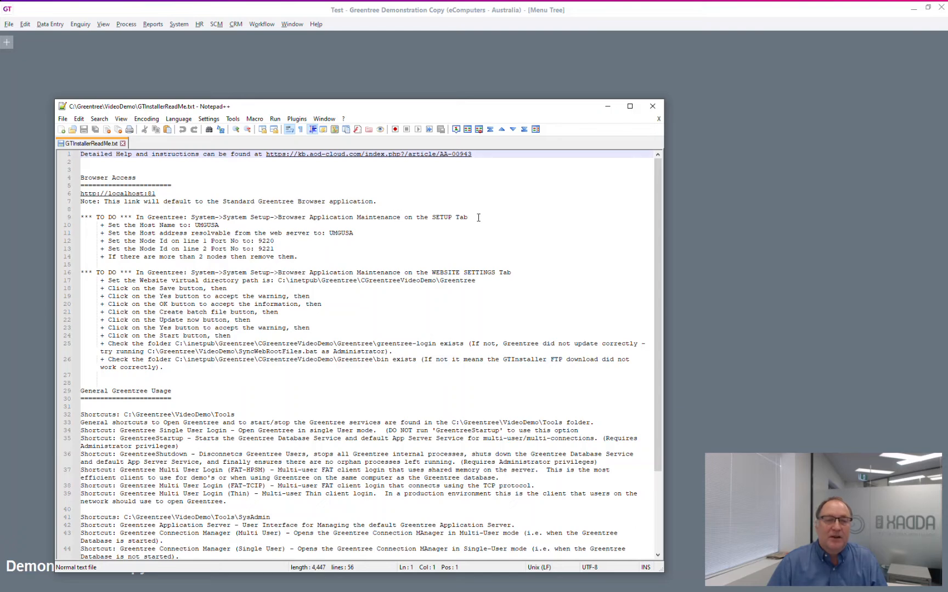
double_click(216, 225)
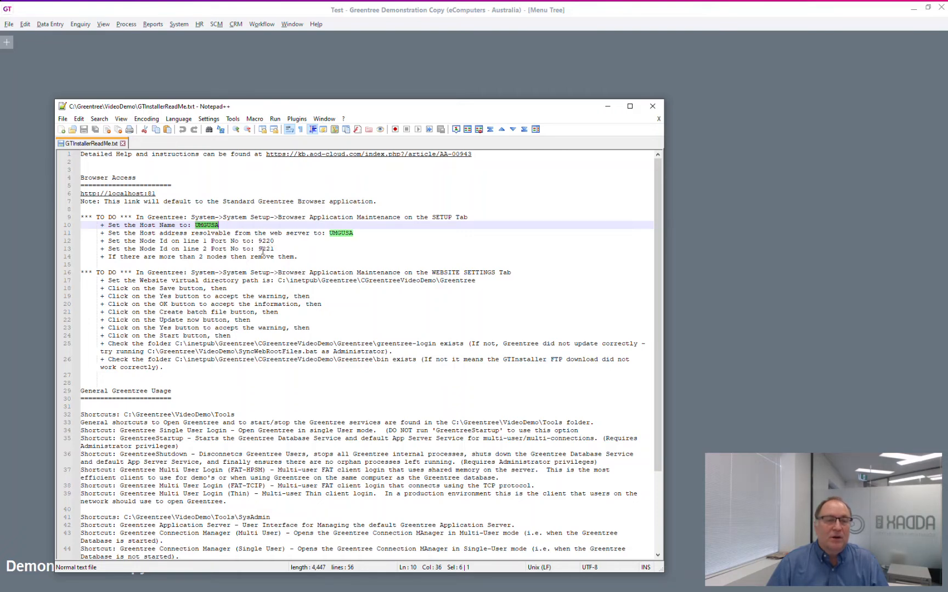
In Browser Application Maintenance, set the host name and host address to UMGUSA.
left_click(178, 25)
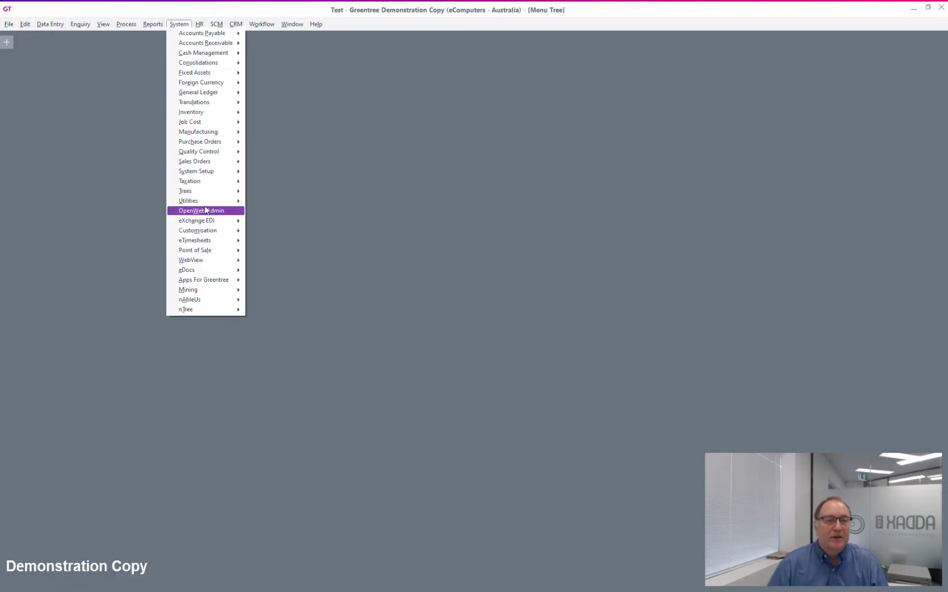
mouse_move(226, 171)
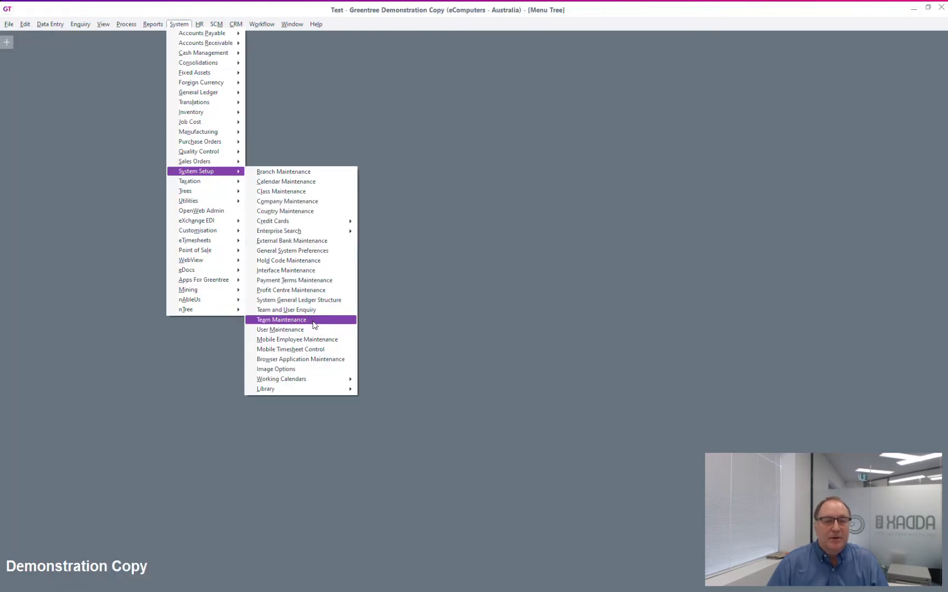
left_click(315, 359)
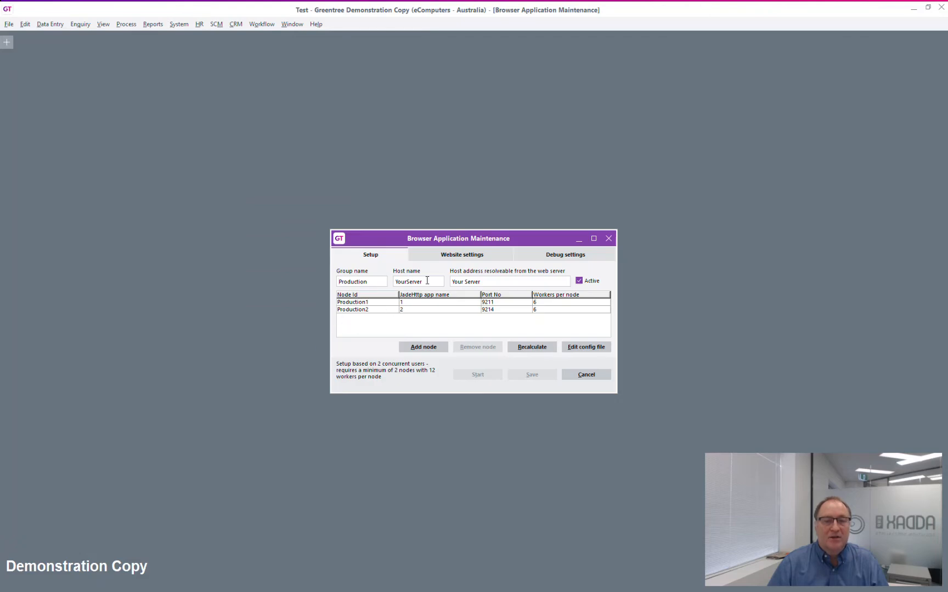
left_click_drag(427, 281, 380, 280)
type("UMGUSA")
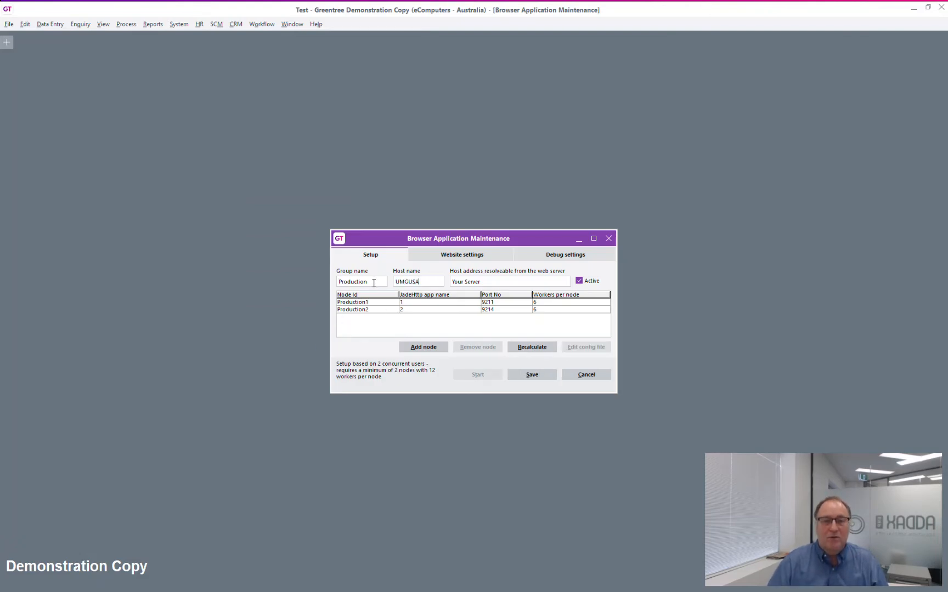
key("Tab")
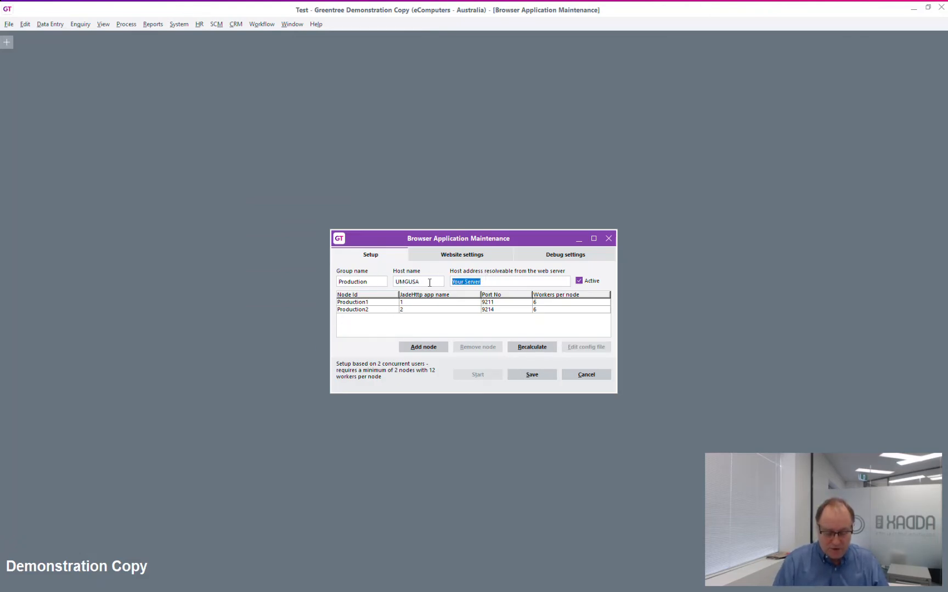
type("UMGUSA")
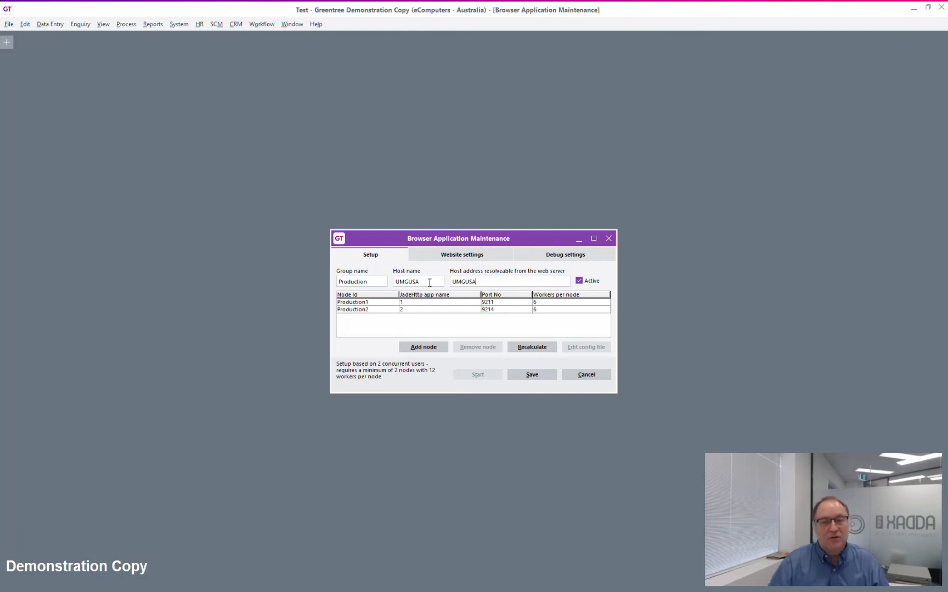
Change the Production1 and Production2 node ports to 9220 and 9221.
left_click(502, 302)
key("BackSpace")
key("BackSpace")
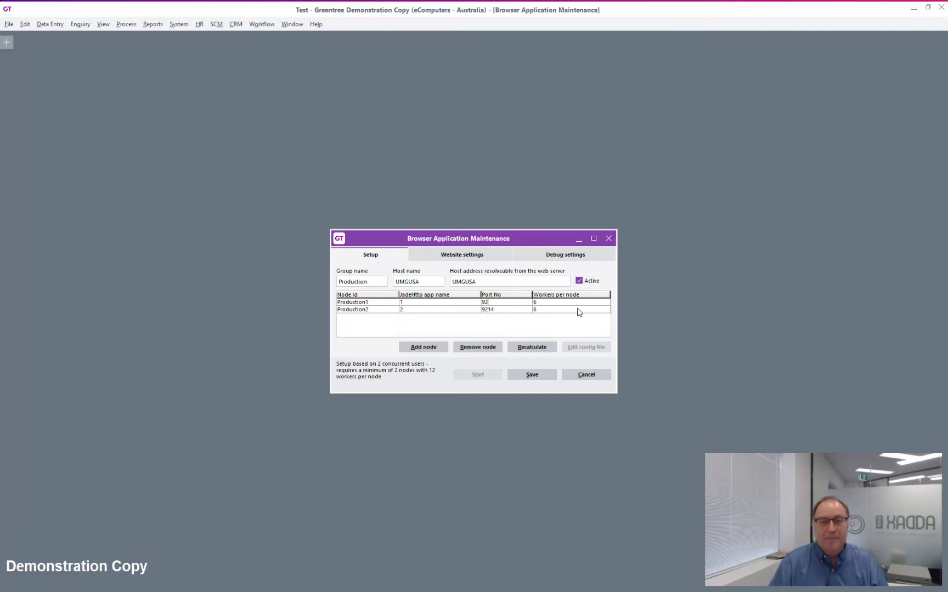
type("20")
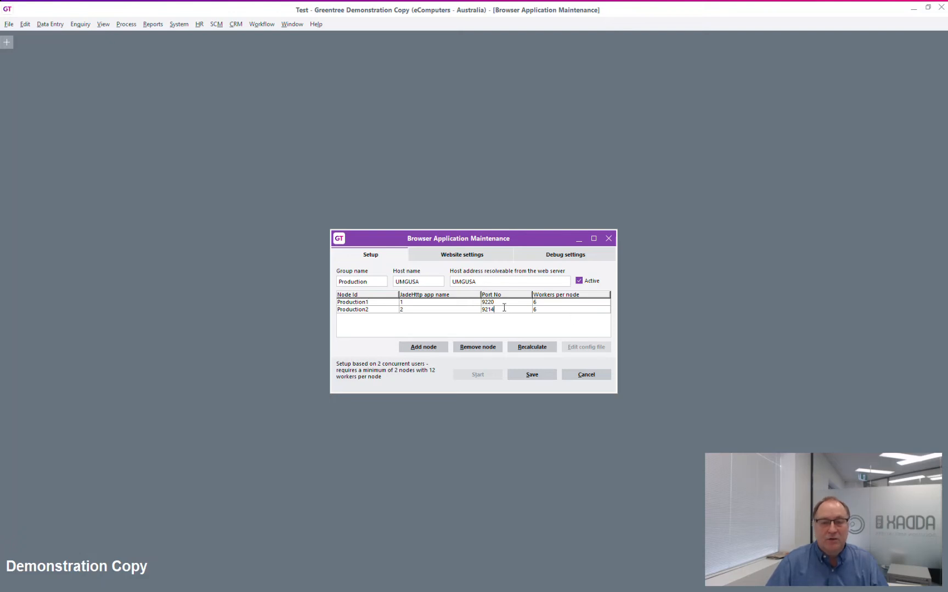
key("BackSpace")
key("BackSpace")
type("21")
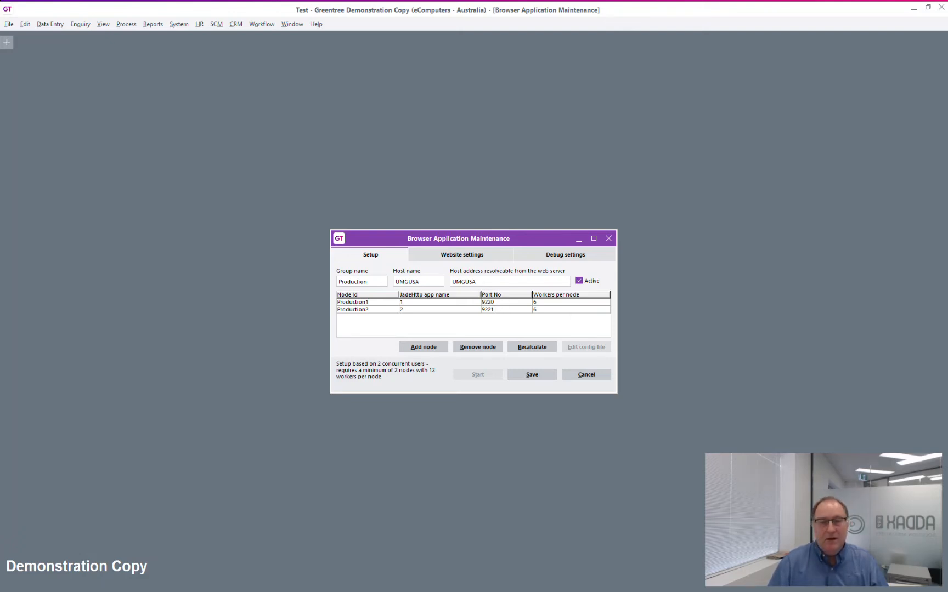
key("alt+Tab")
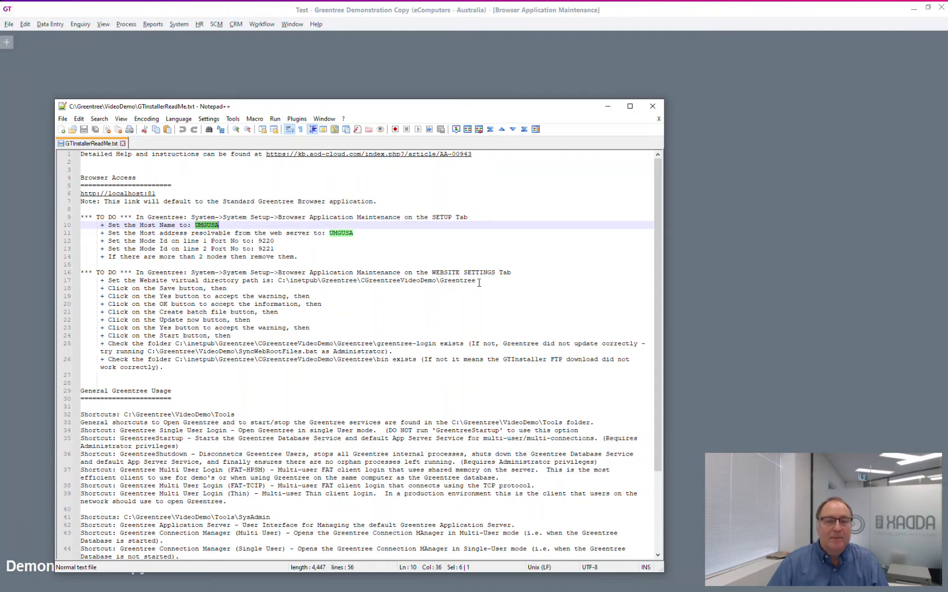
Copy the line-17 path from the ReadMe into the website settings path field.
left_click_drag(475, 281, 280, 281)
right_click(281, 282)
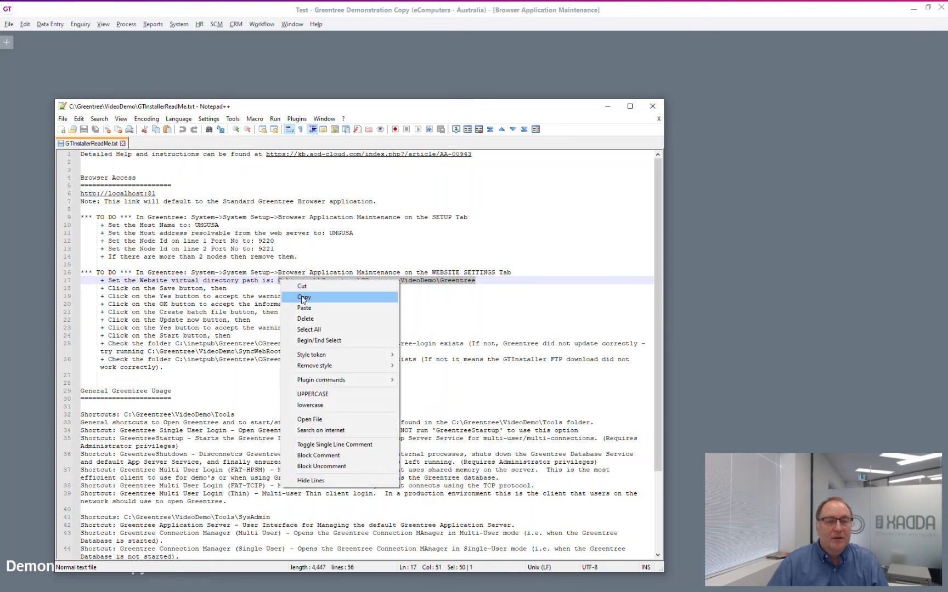
left_click(298, 296)
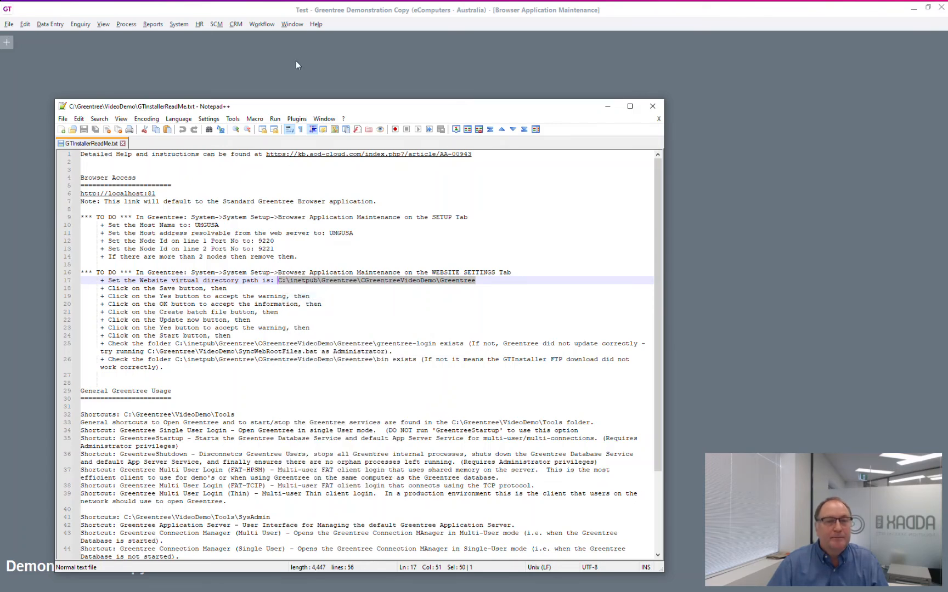
left_click(301, 7)
left_click(449, 256)
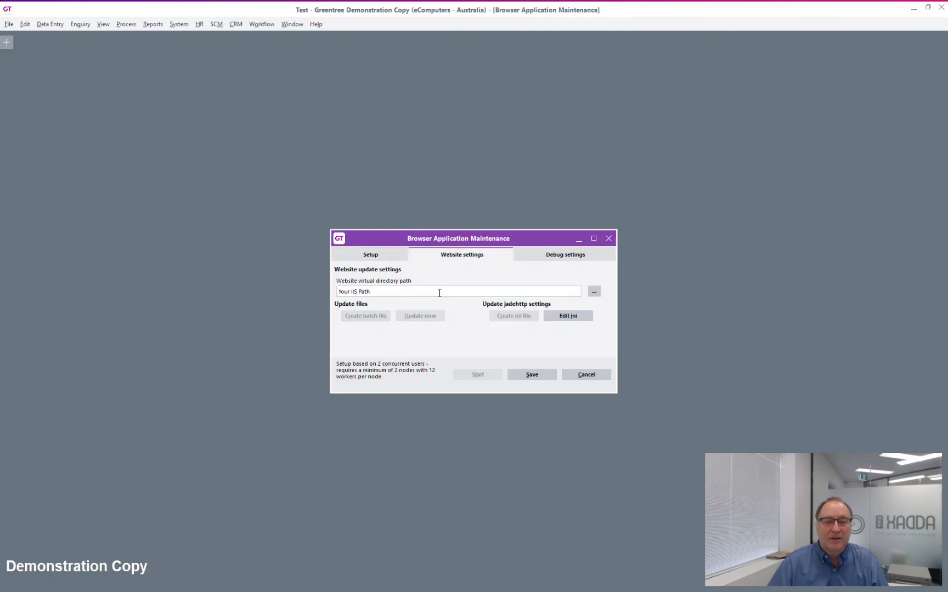
left_click_drag(414, 294, 300, 288)
key("ctrl+v")
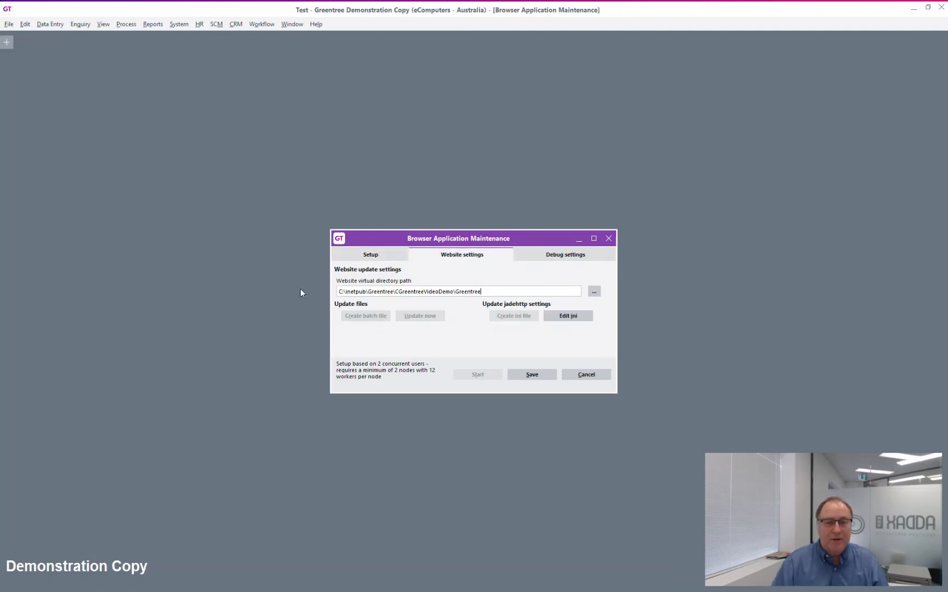
Save the settings over GreentreeWebApp.config and generate the update batch file.
left_click(532, 375)
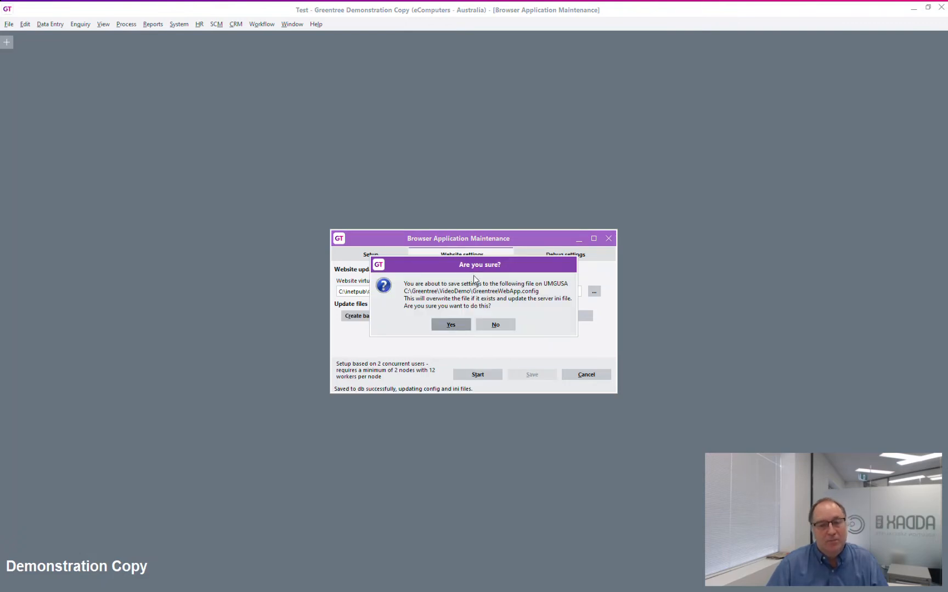
left_click(450, 326)
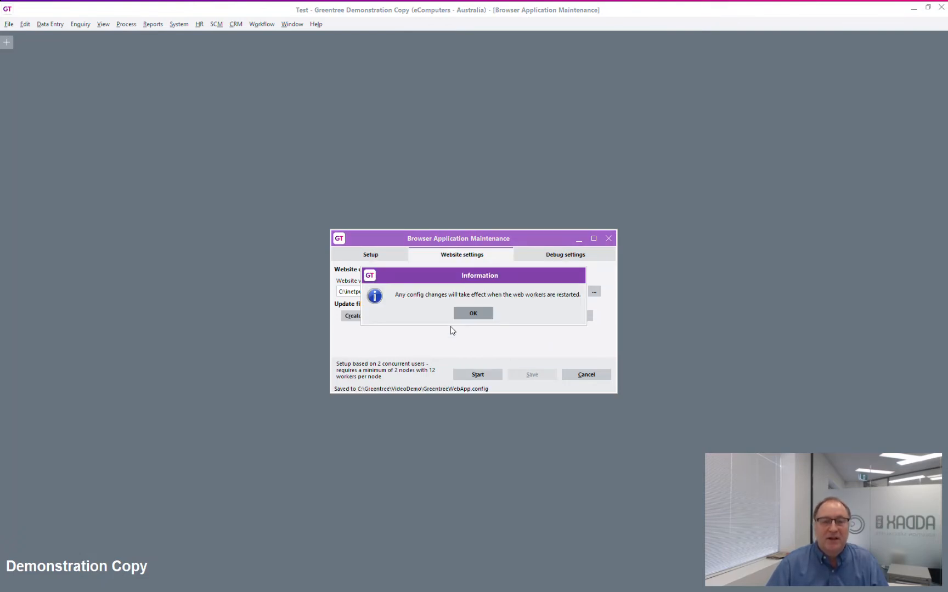
left_click(468, 316)
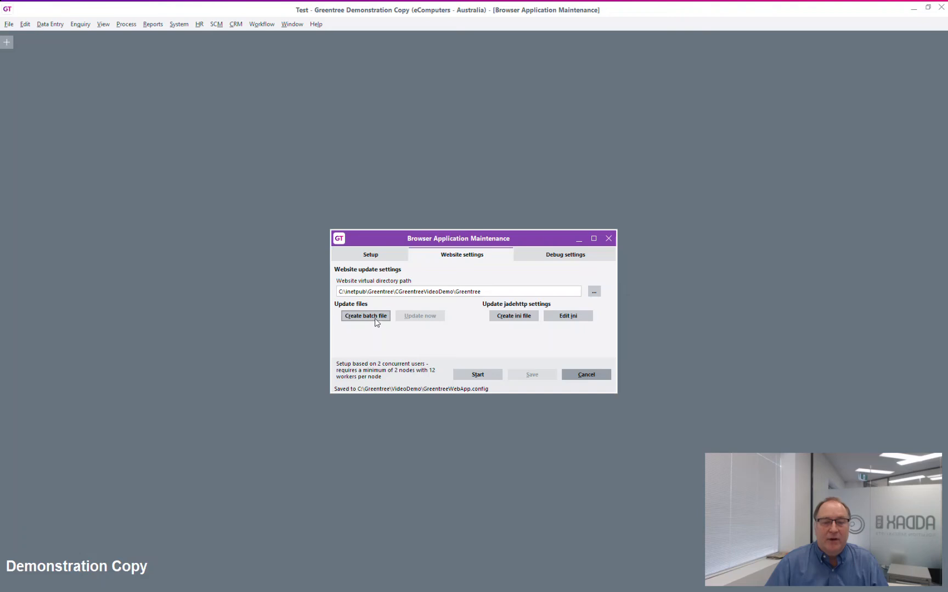
left_click(374, 318)
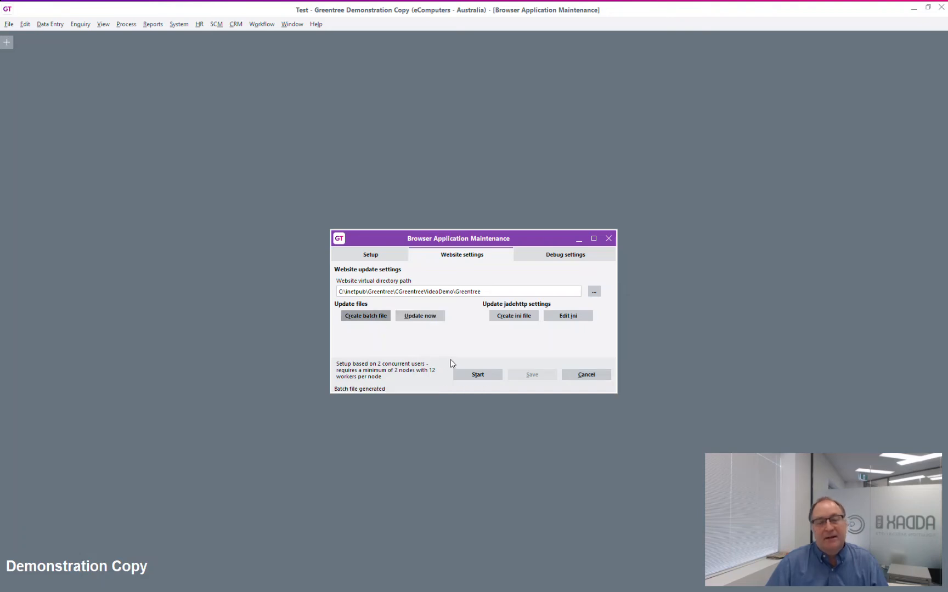
key("alt+Tab")
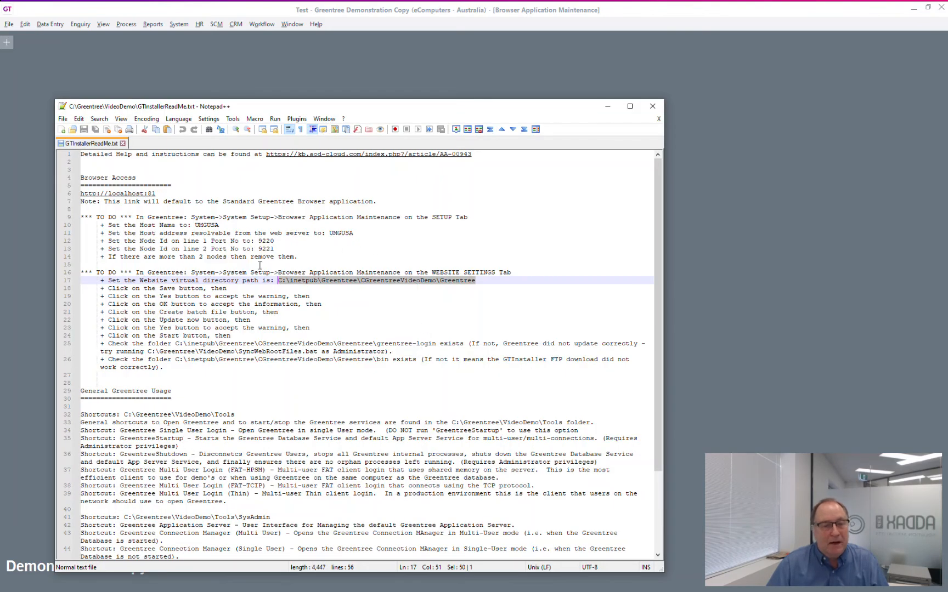
Highlight the ReadMe's save and batch-file steps, then bring the Greentree dialog forward.
left_click_drag(160, 289, 291, 296)
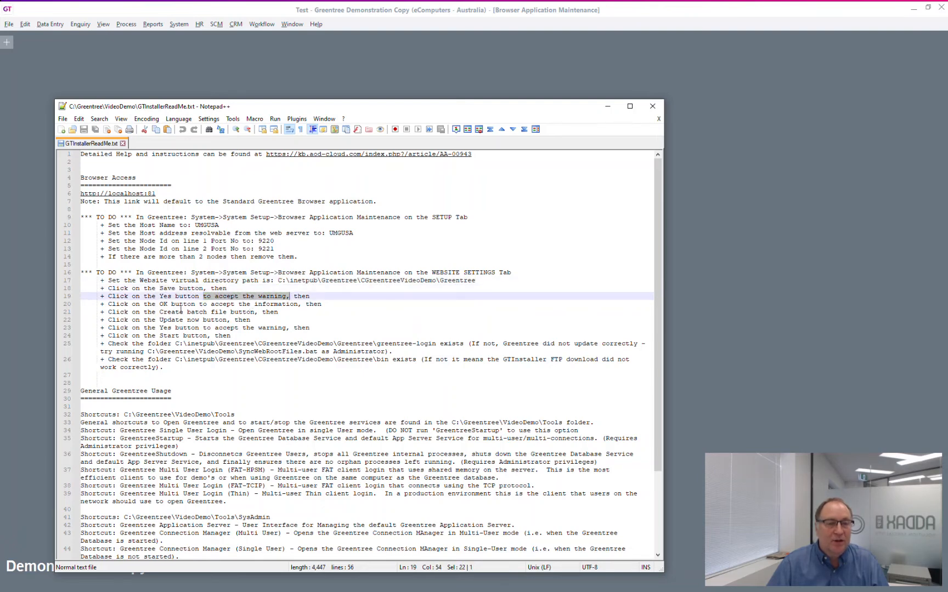
left_click_drag(219, 312, 278, 312)
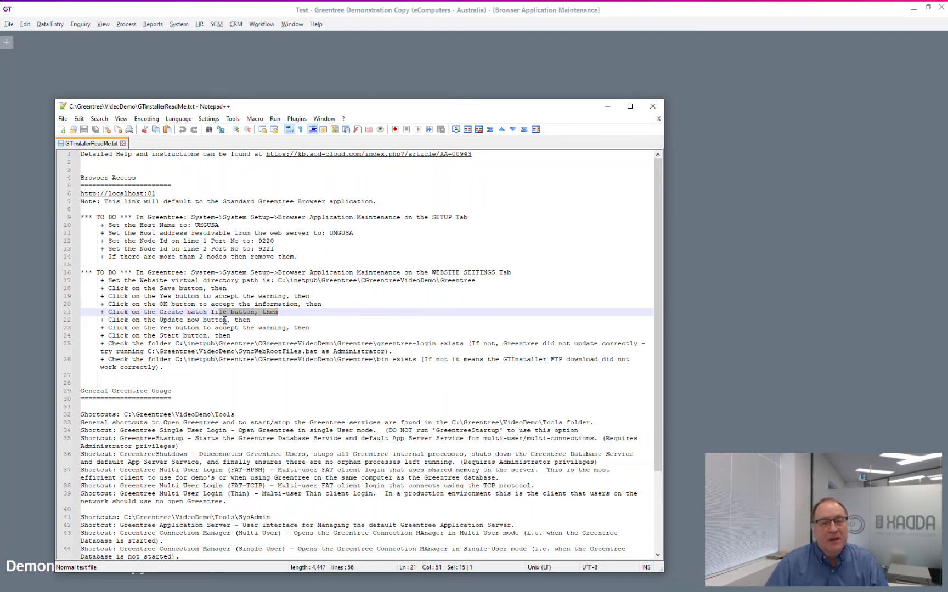
left_click(363, 40)
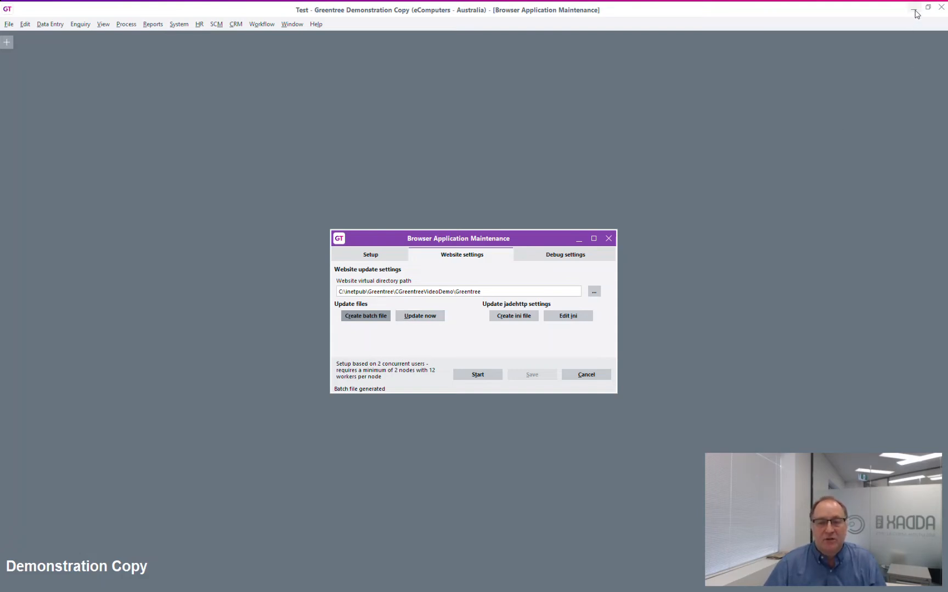
Run SyncWebRootFiles.bat from VideoDemo as administrator, then start the Greentree web nodes.
key("alt+Tab")
key("Tab")
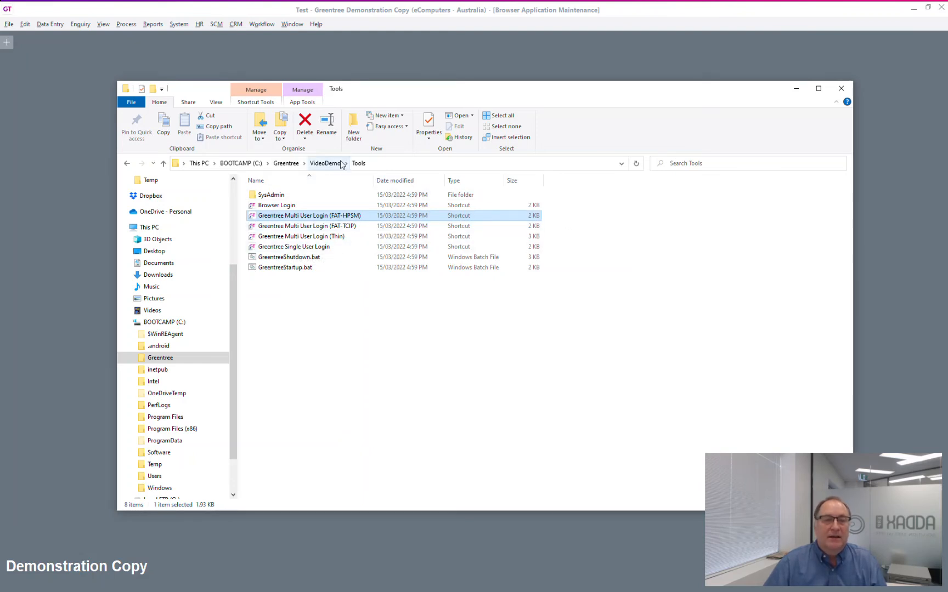
left_click(323, 166)
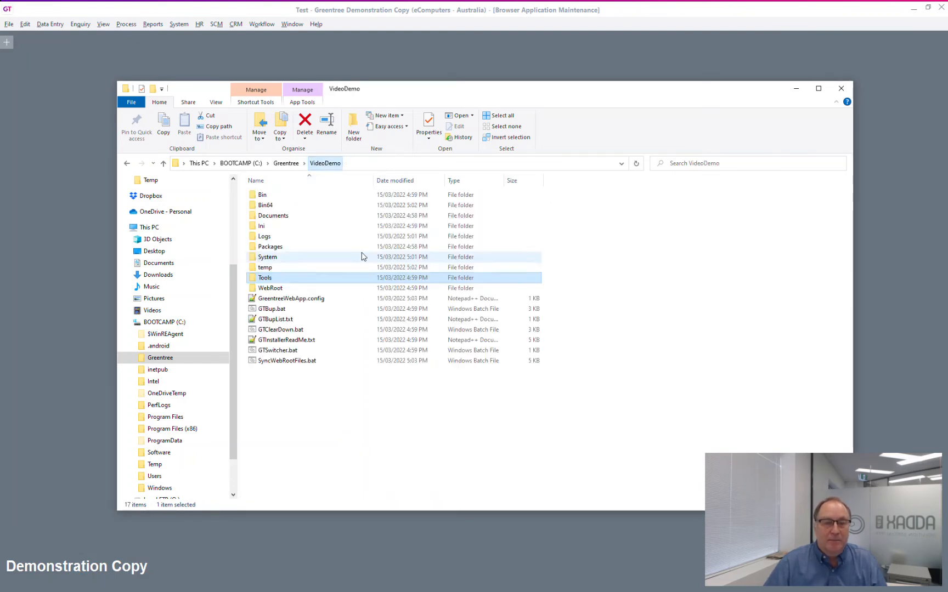
left_click(279, 362)
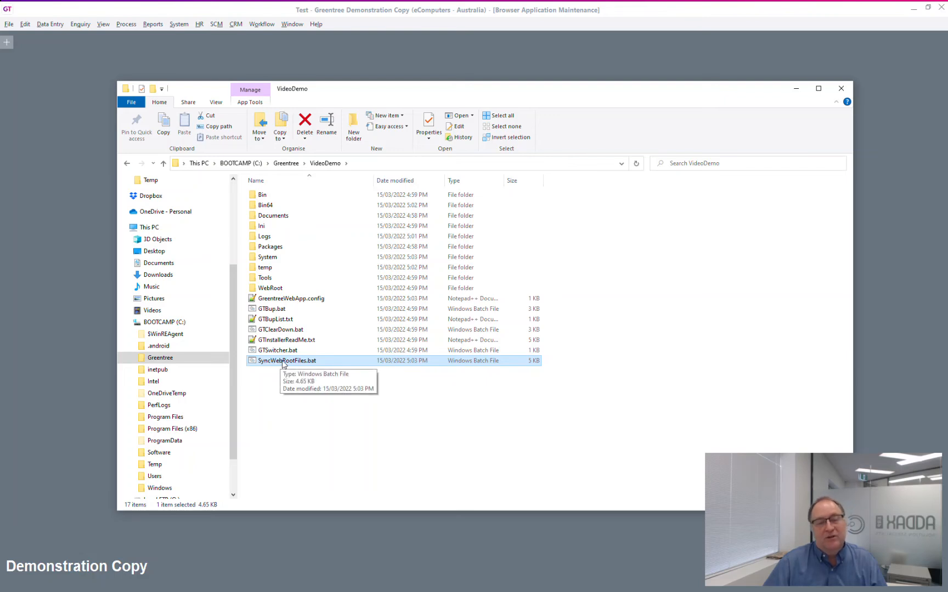
right_click(284, 364)
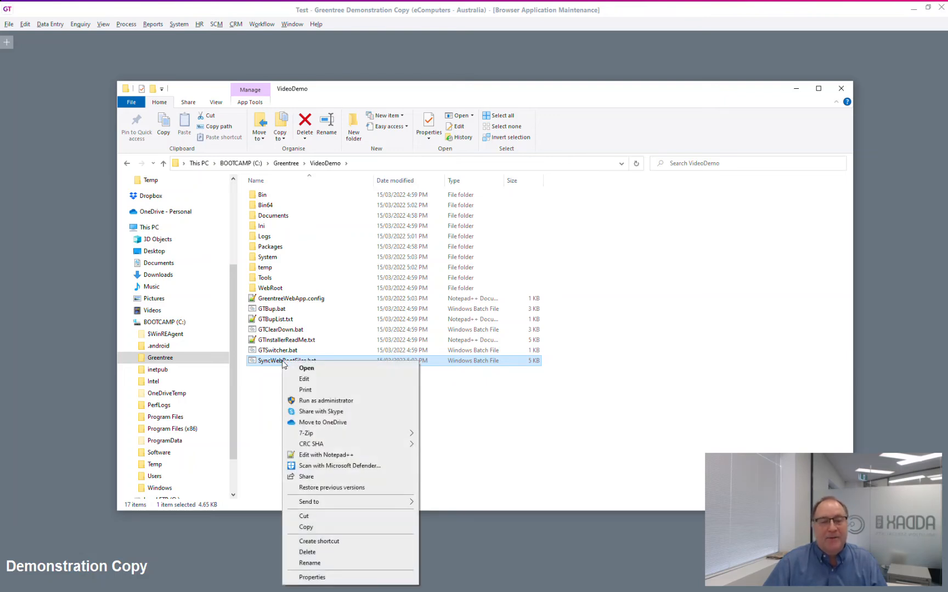
left_click(346, 403)
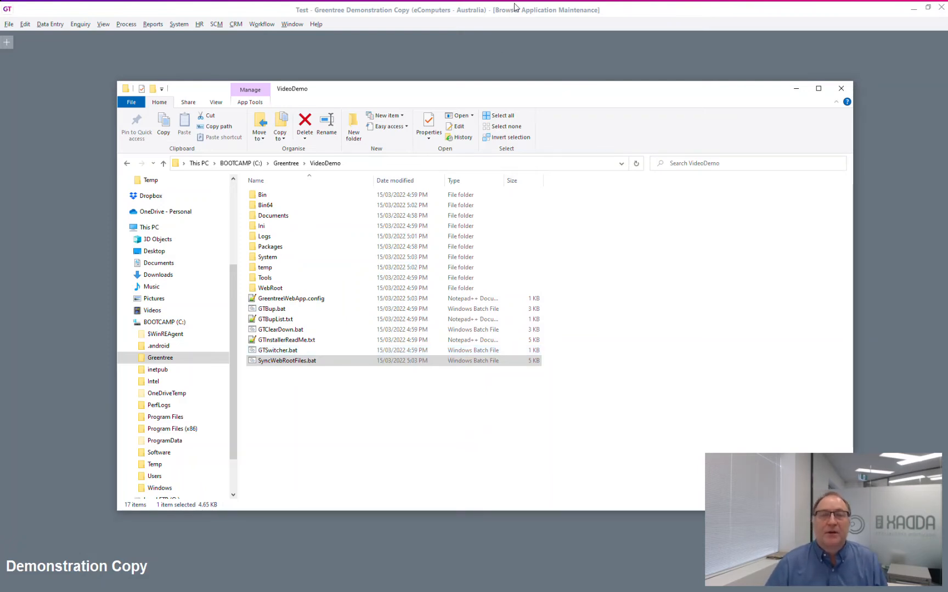
left_click(658, 17)
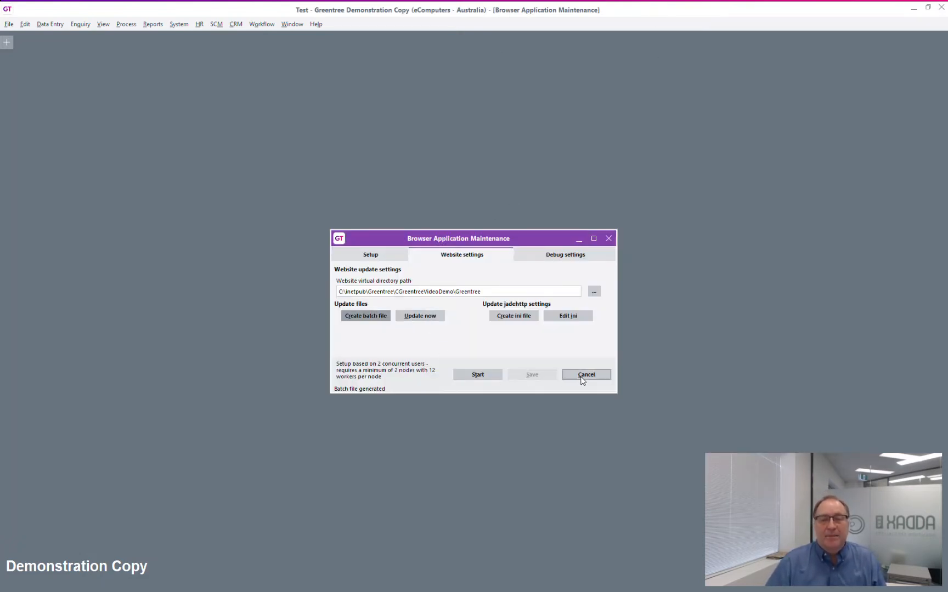
left_click(476, 375)
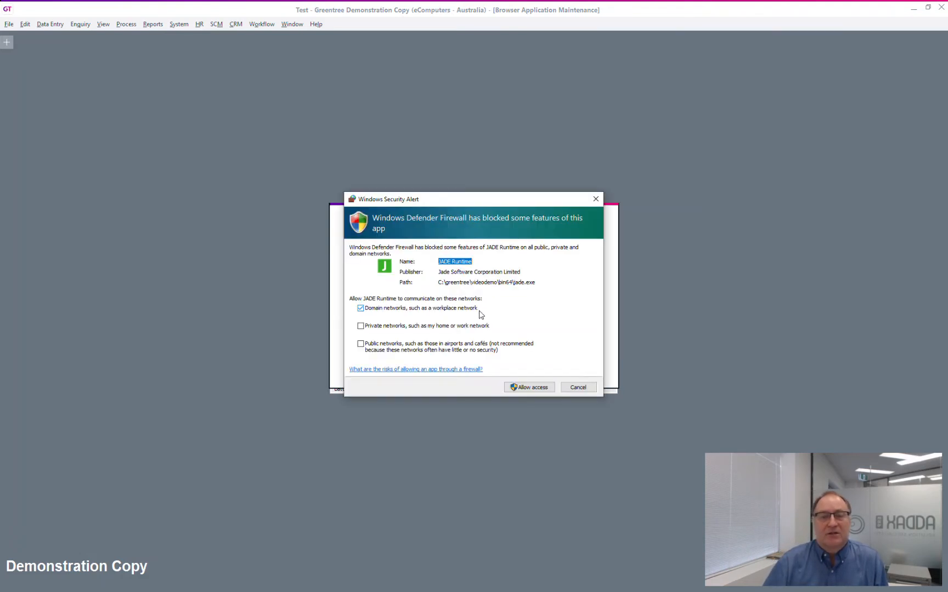
Allow JADE Runtime on private and public networks, then close Browser Application Maintenance.
left_click(361, 326)
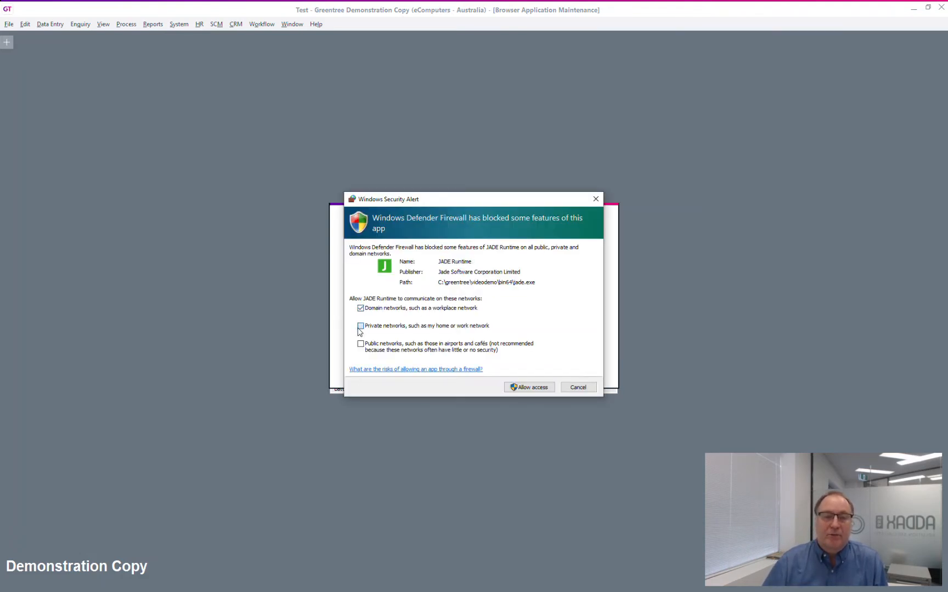
left_click(361, 344)
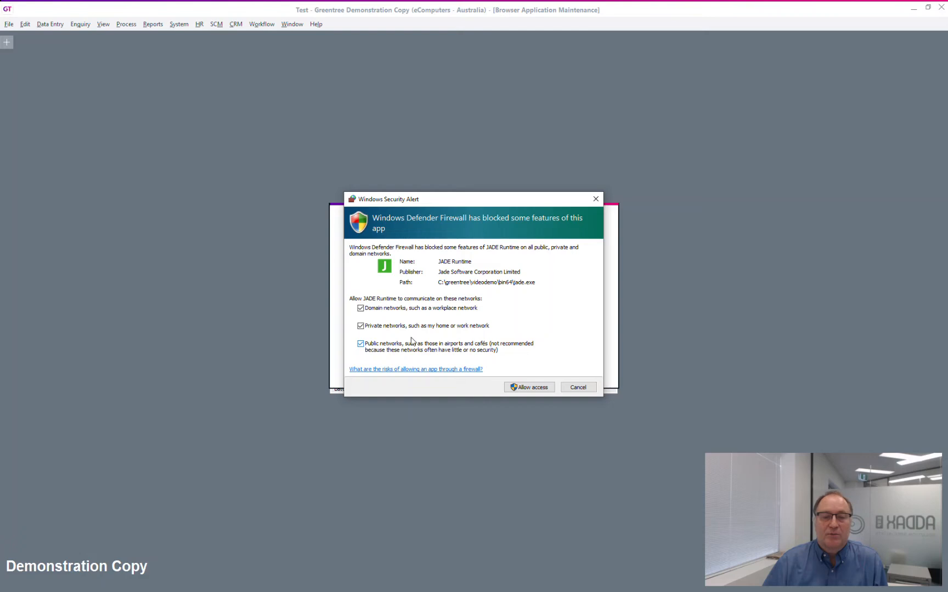
left_click(527, 389)
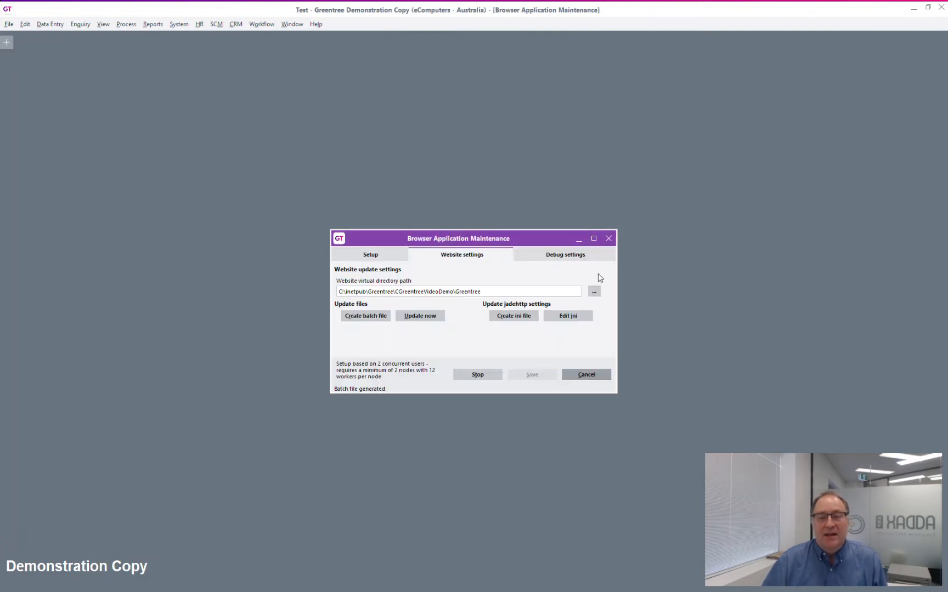
left_click(607, 246)
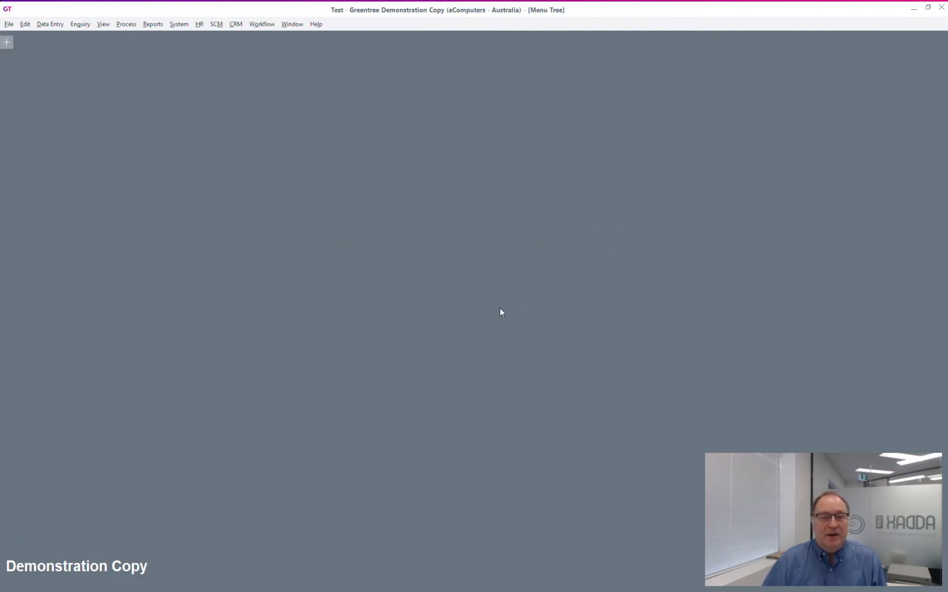
Launch Browser Login from the Tools folder and log in with the account password.
key("alt+Tab")
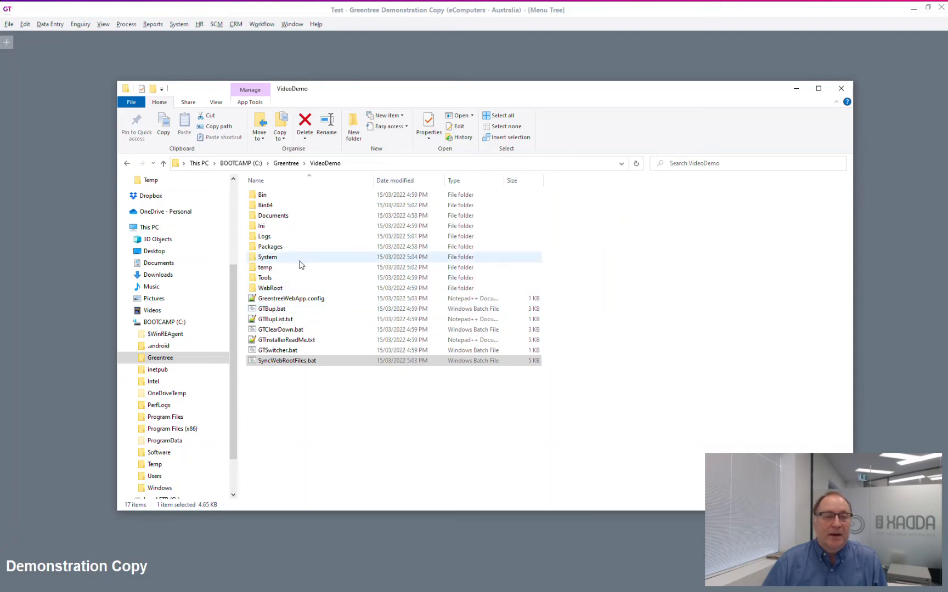
left_click(267, 279)
double_click(268, 282)
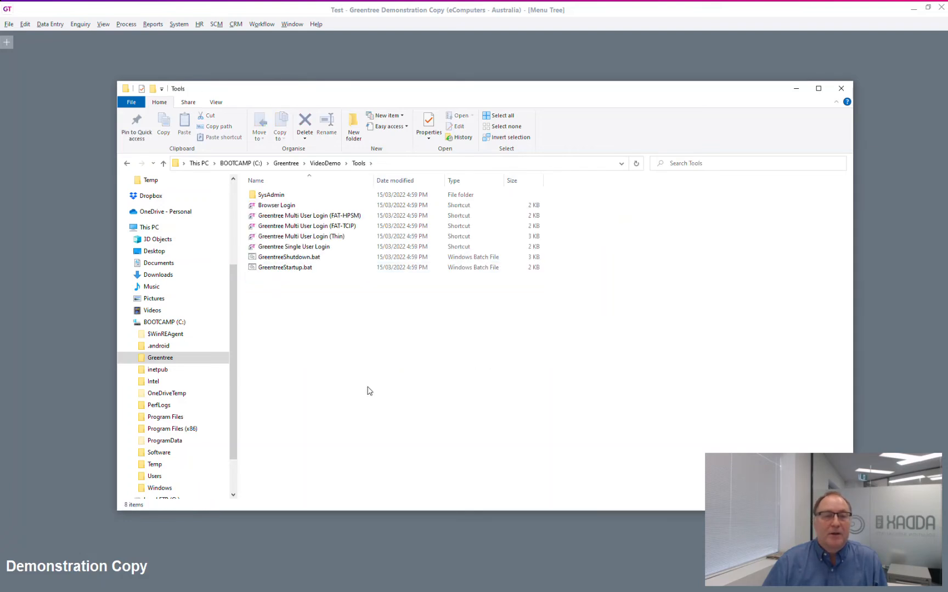
left_click(279, 207)
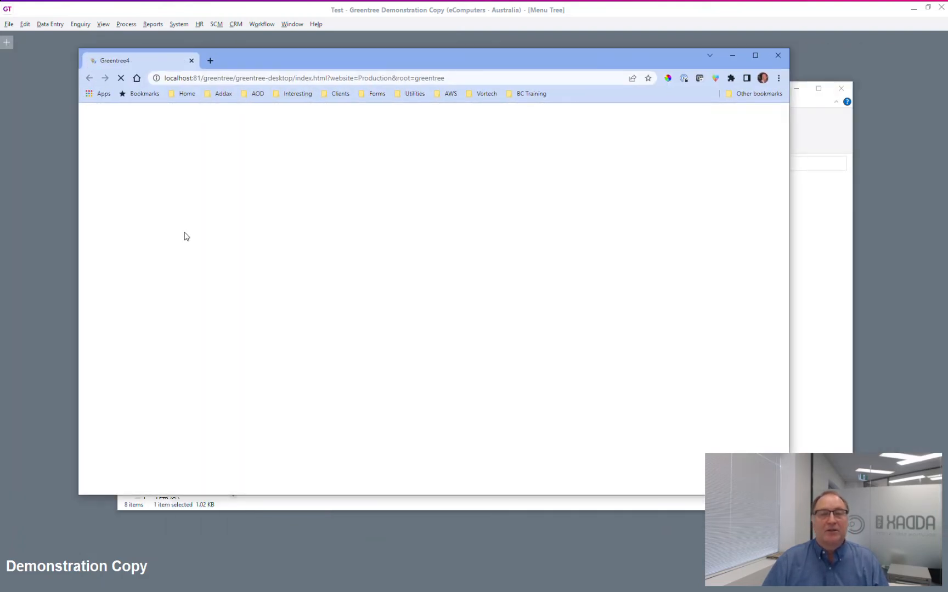
left_click(755, 55)
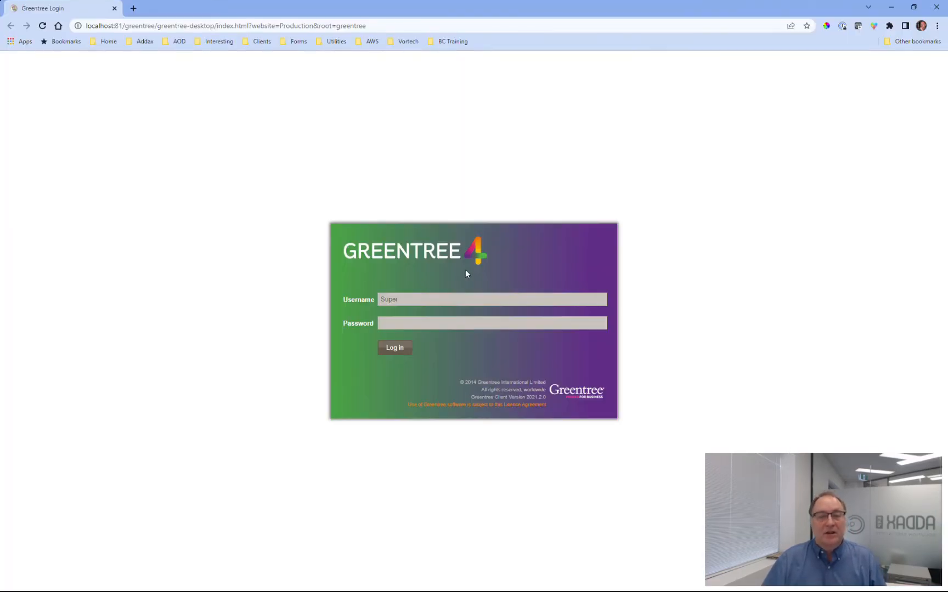
left_click(448, 325)
type("super")
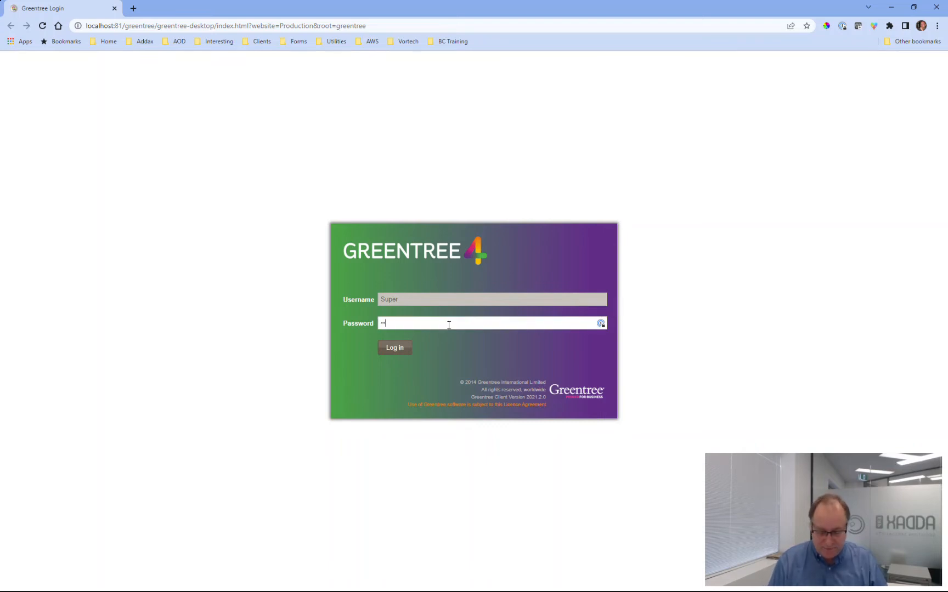
left_click(388, 350)
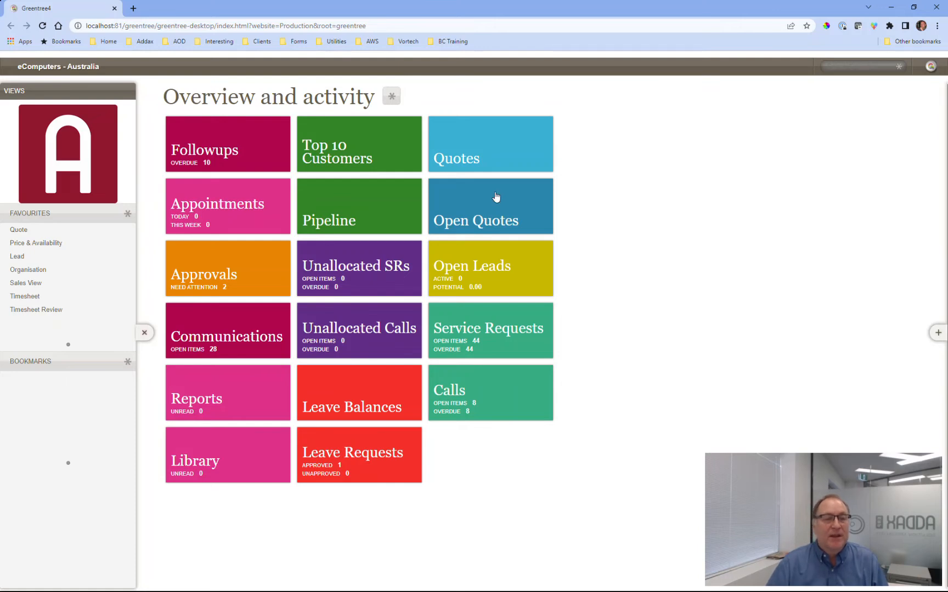
Log out of the Greentree browser client and close the browser.
left_click(83, 67)
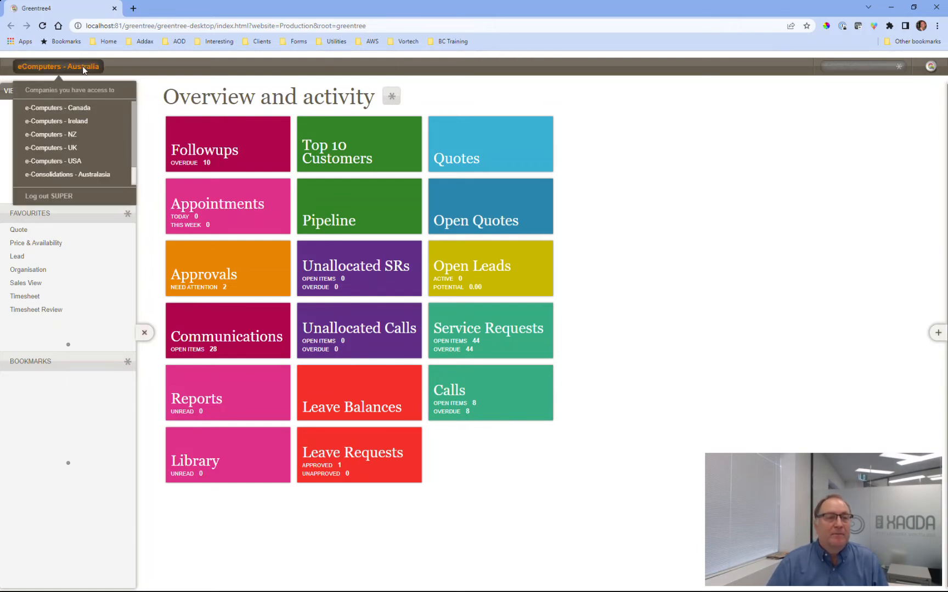
left_click(71, 199)
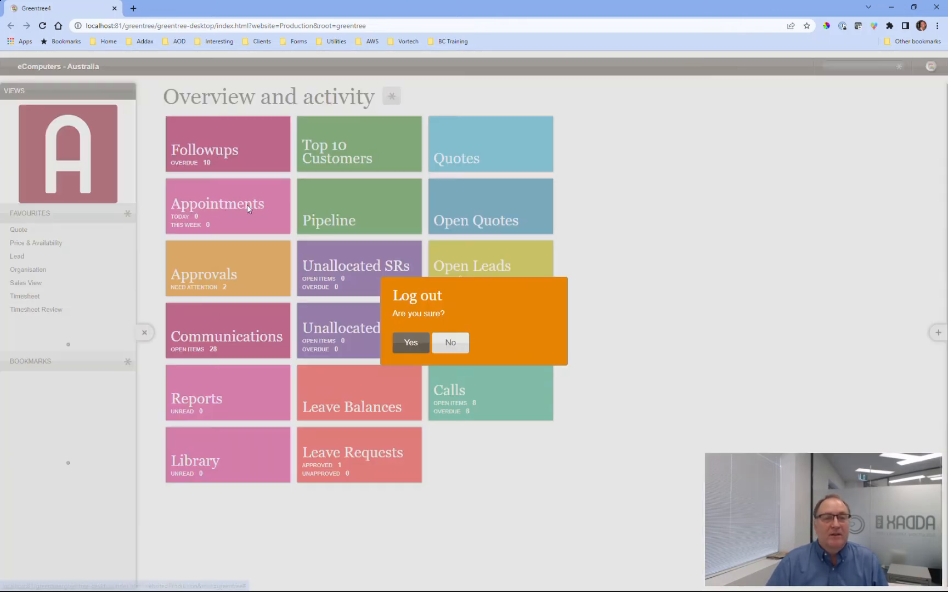
left_click(412, 343)
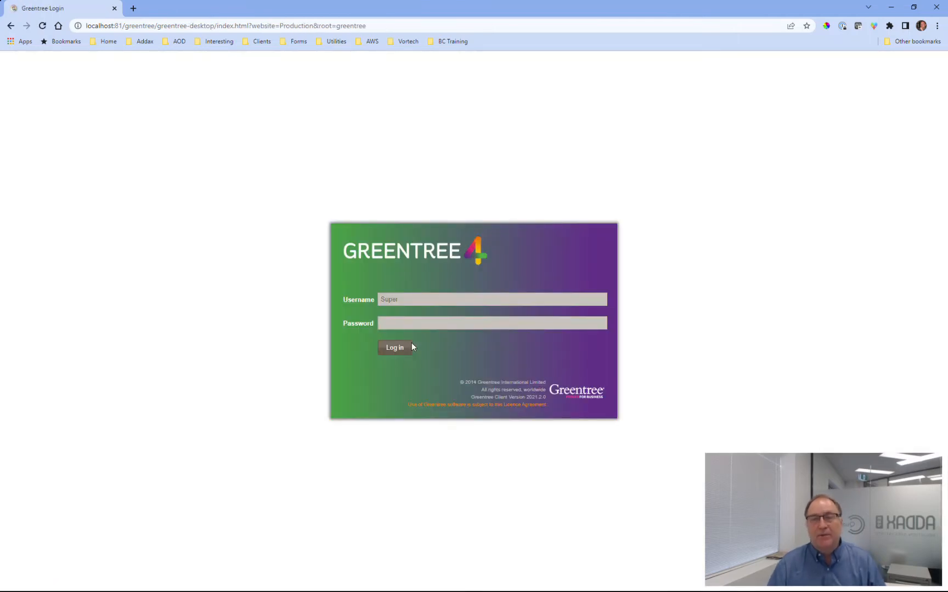
left_click(936, 7)
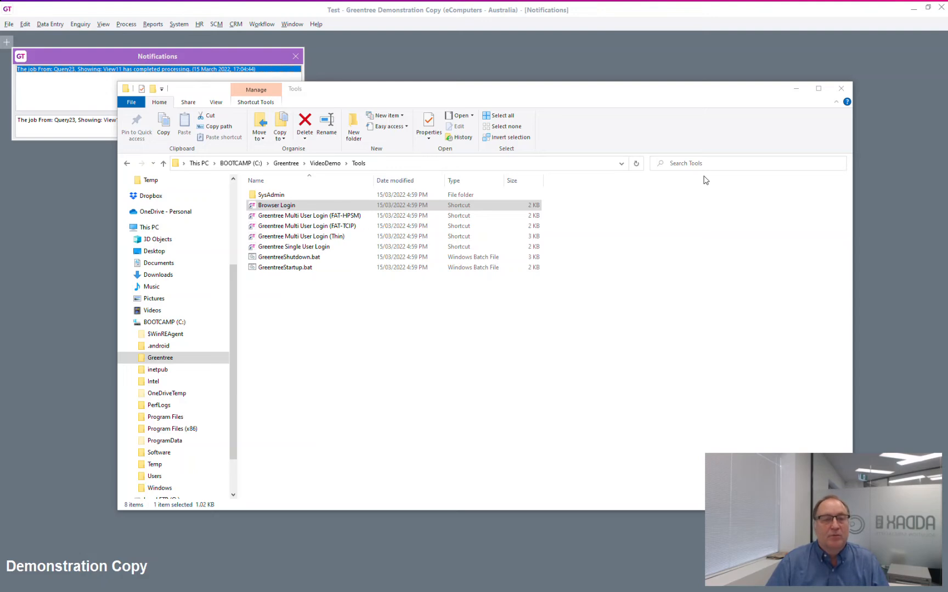
Check the GT Database Server and GT App Server VideoDemo services in Windows Services.
double_click(265, 196)
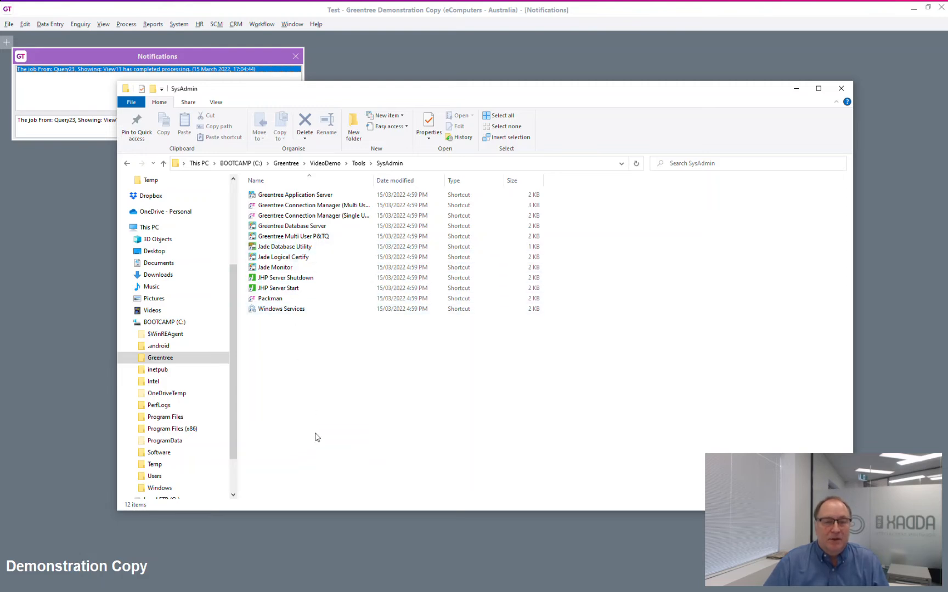
double_click(297, 311)
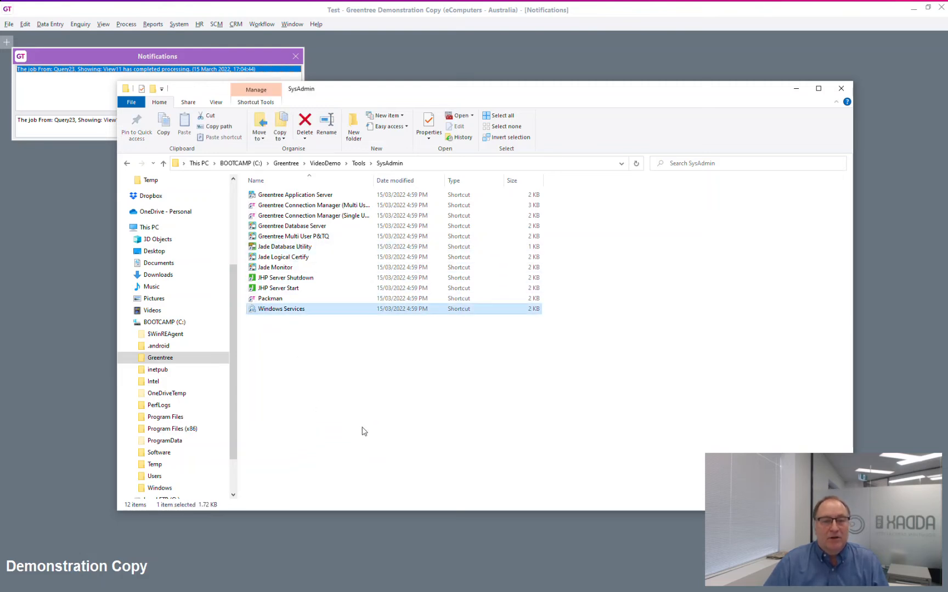
left_click(265, 223)
scroll(266, 226, "down", 10)
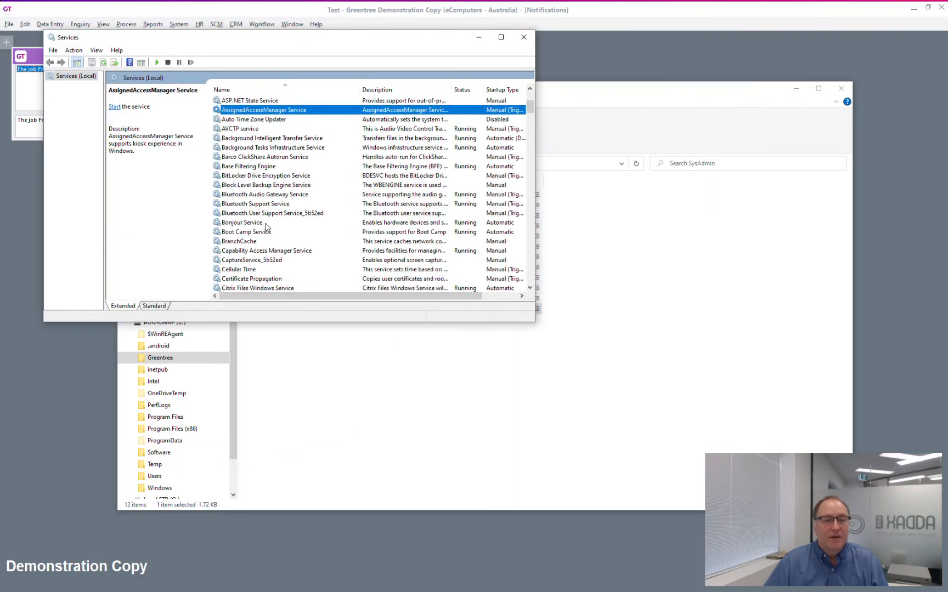
left_click(266, 223)
key("g")
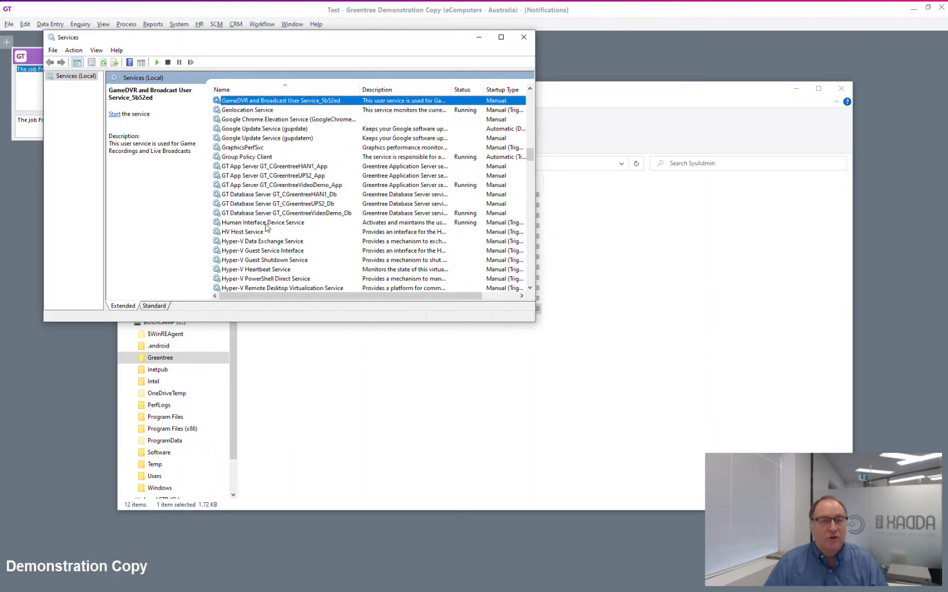
left_click(316, 214)
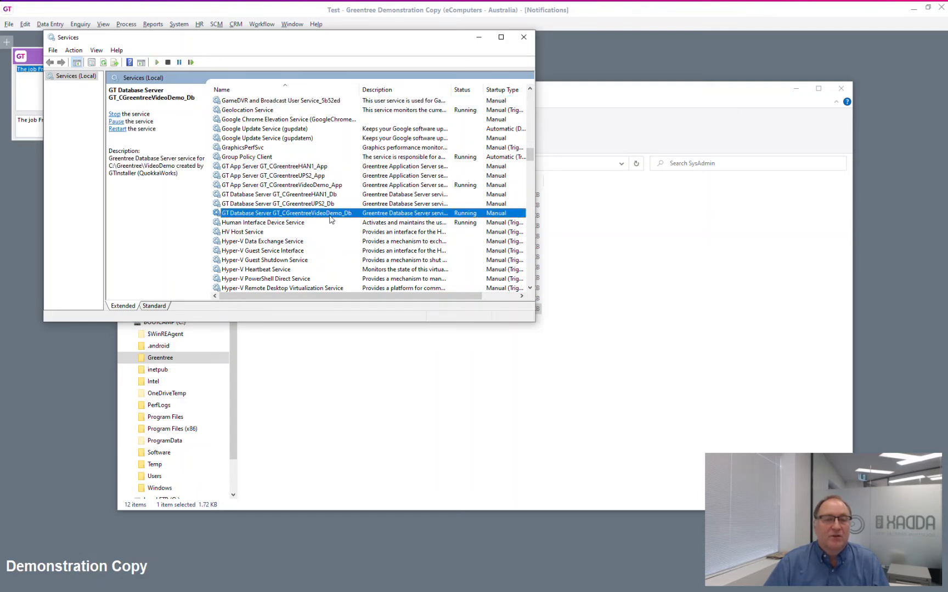
left_click(323, 187)
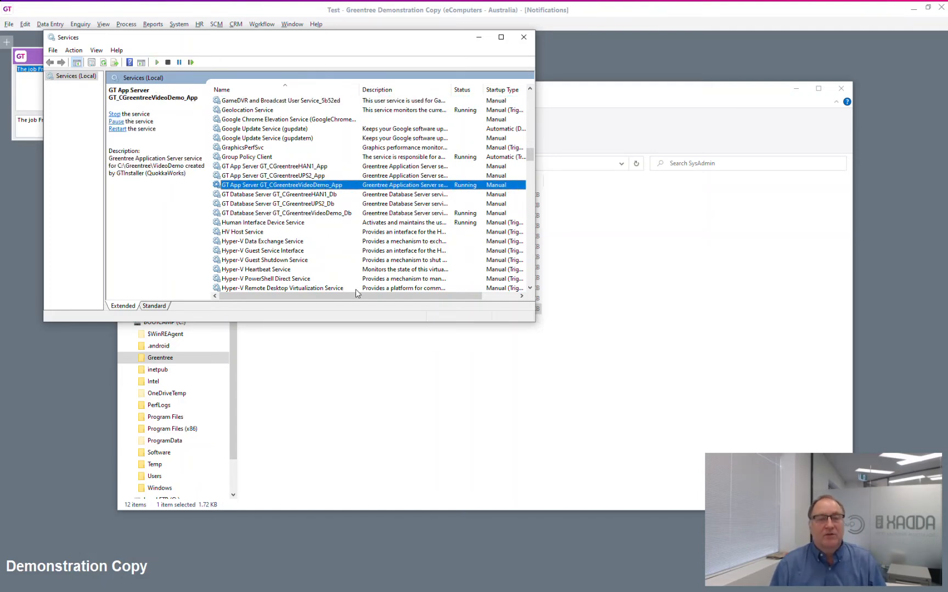
Close the Services console and request to exit Greentree.
left_click(524, 39)
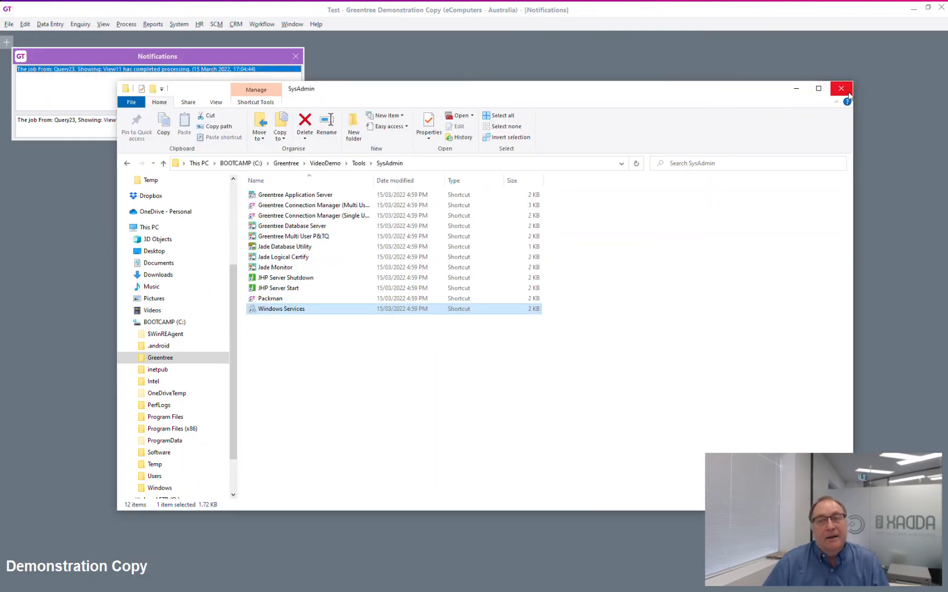
left_click(833, 18)
left_click(942, 7)
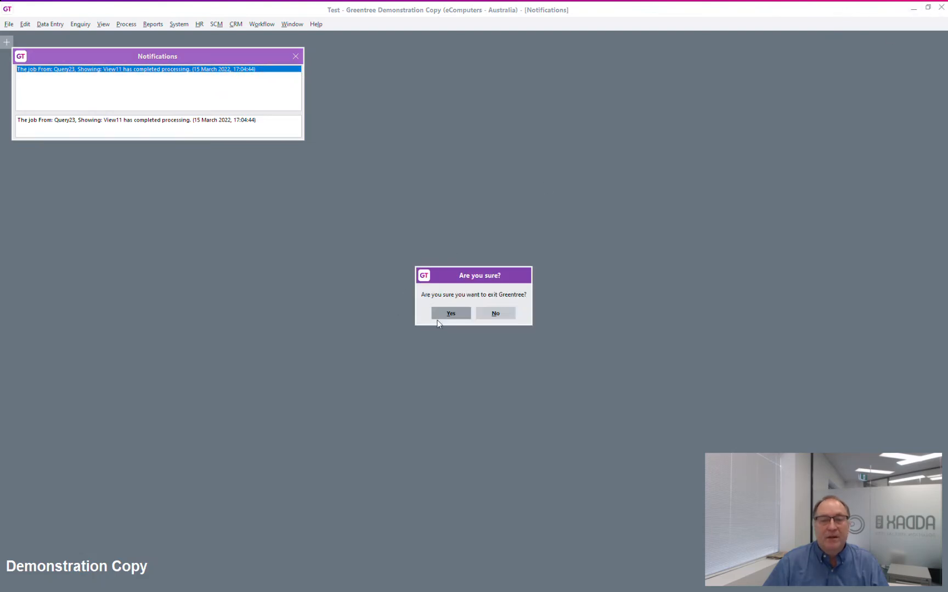
Confirm exiting Greentree and close the ReadMe and Notepad++.
left_click(442, 316)
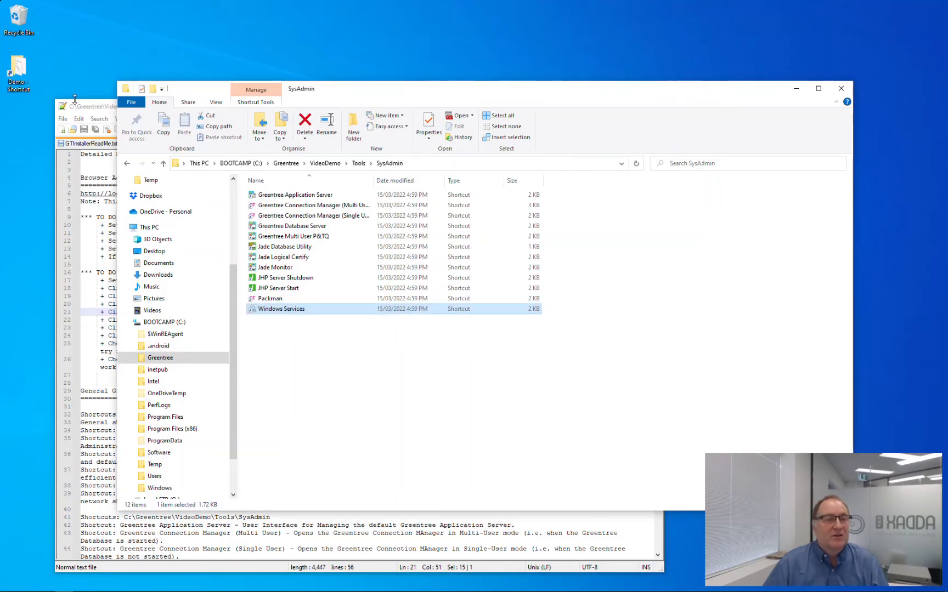
left_click(93, 107)
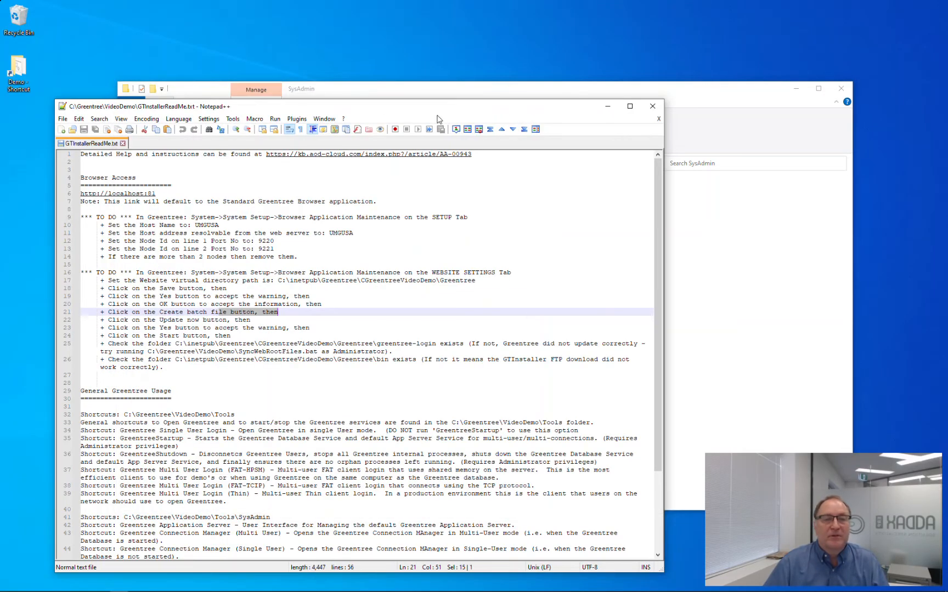
left_click(658, 119)
left_click(652, 106)
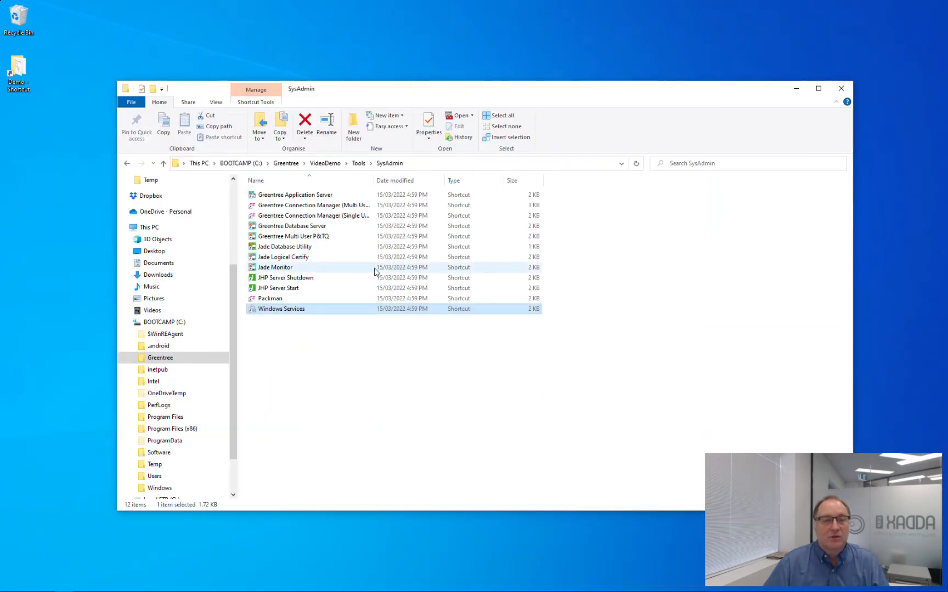
Go up to the VideoDemo folder and run GTBup.bat.
left_click(360, 163)
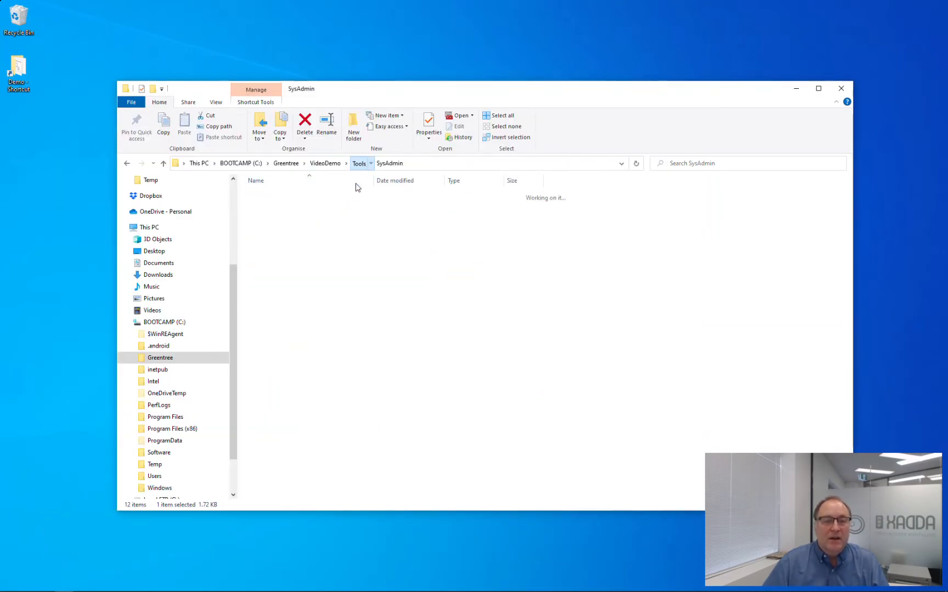
left_click(326, 163)
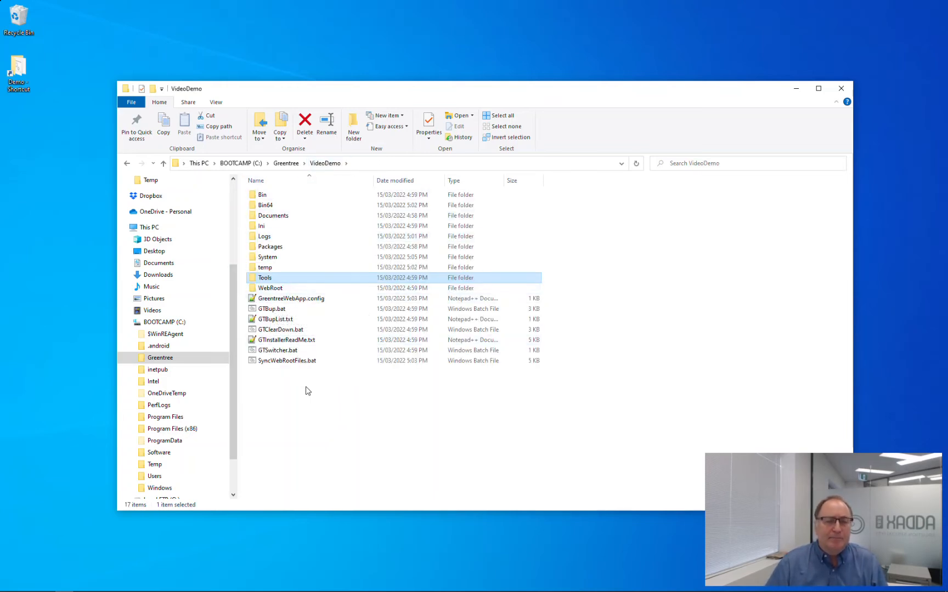
left_click(295, 331)
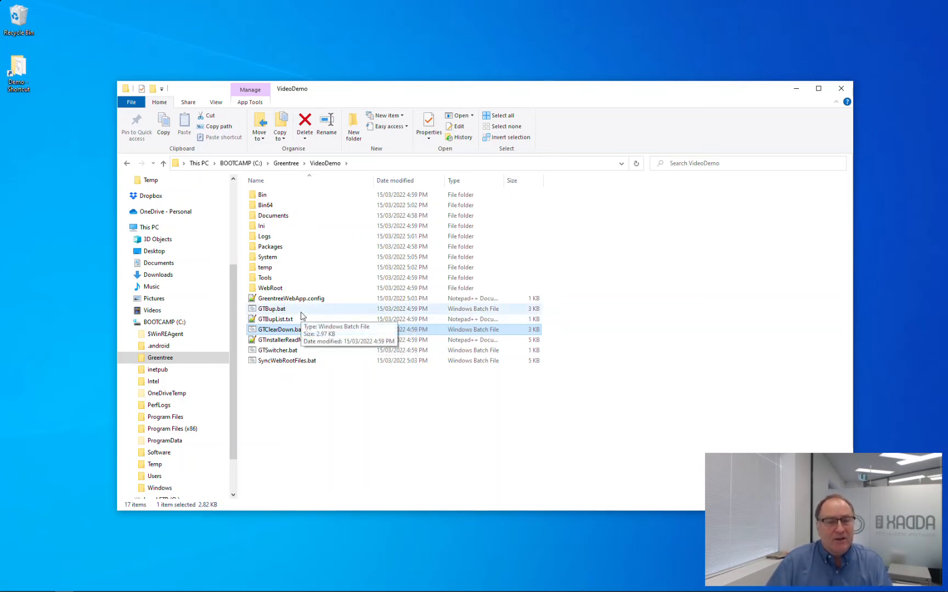
left_click(300, 311)
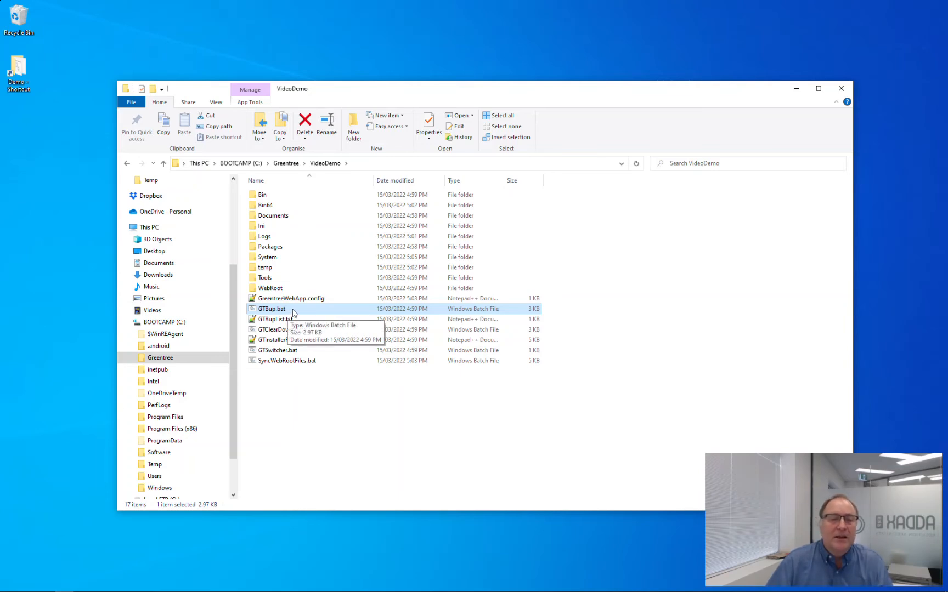
double_click(292, 310)
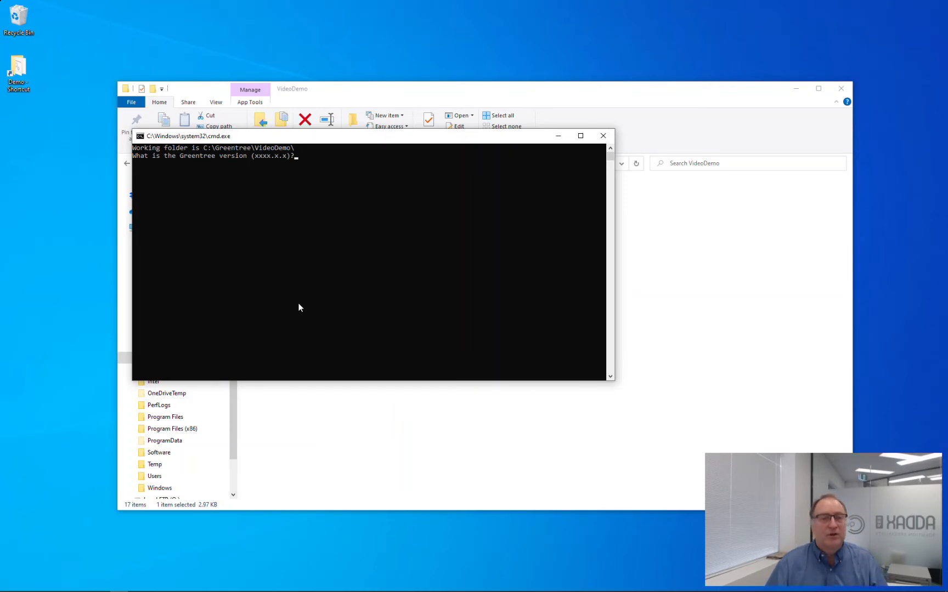
Enter version 2021.2.0 and backup name MyDemo, then close the console without running it.
type("201")
key("BackSpace")
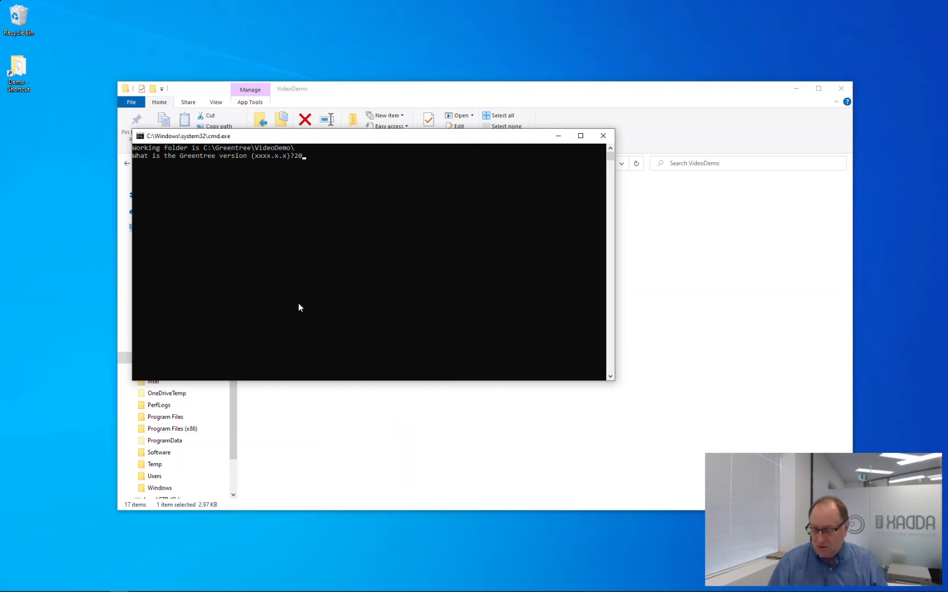
type("21")
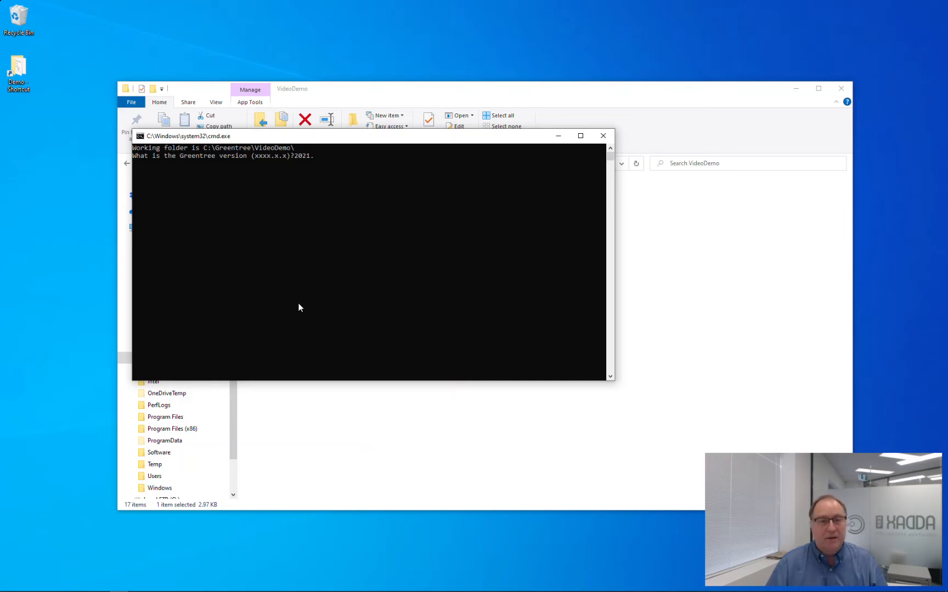
type(".4")
key("BackSpace")
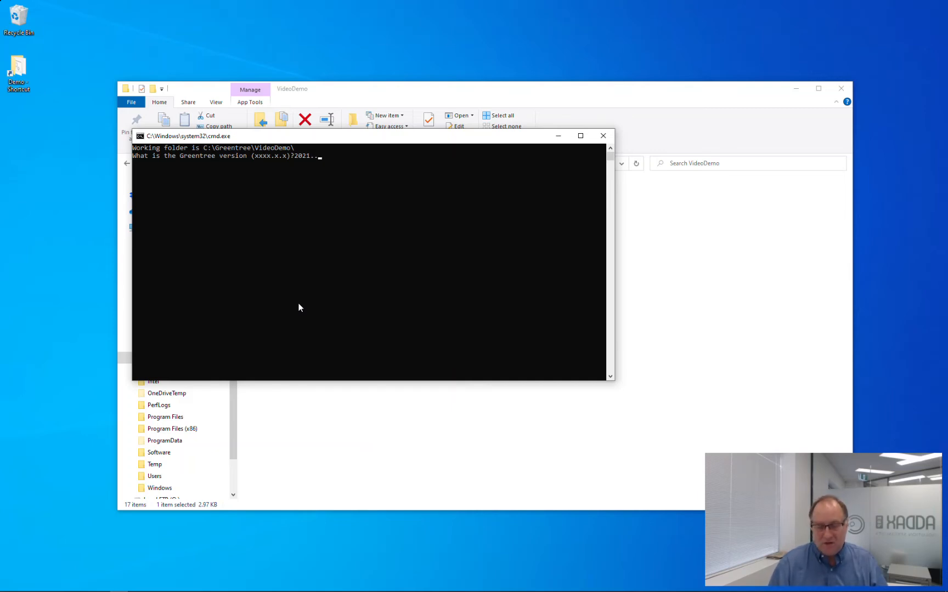
type("2")
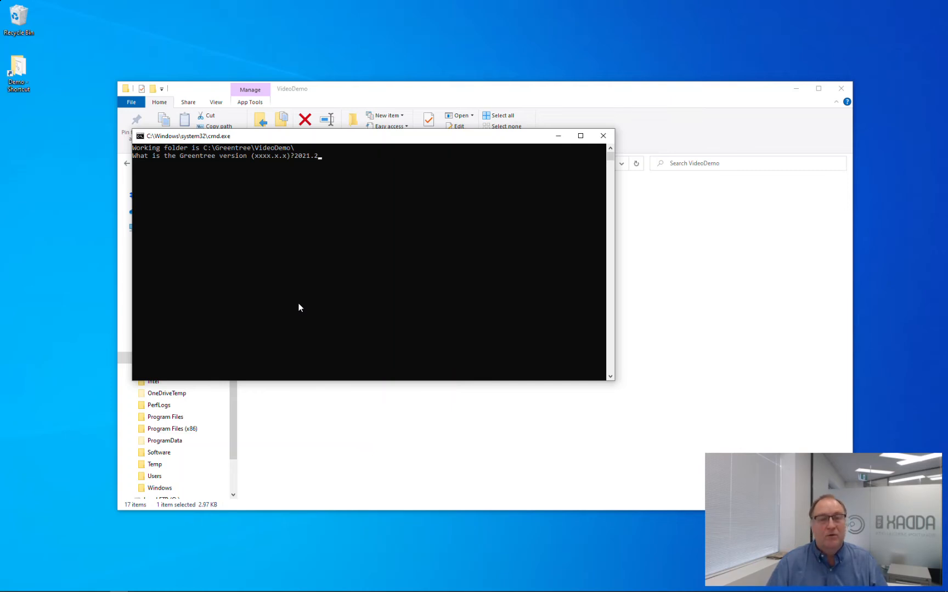
type(".0")
key("Return")
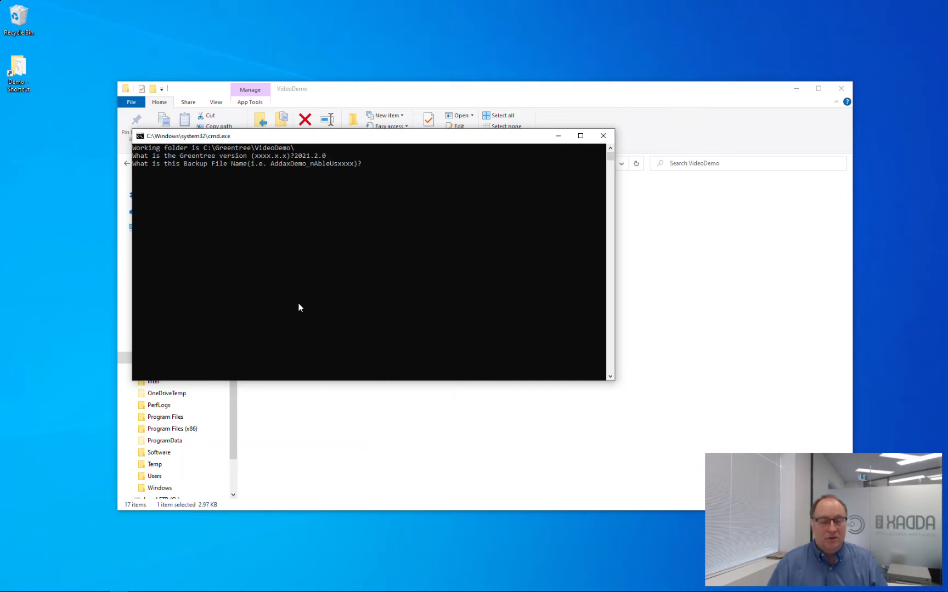
type("MyDemo")
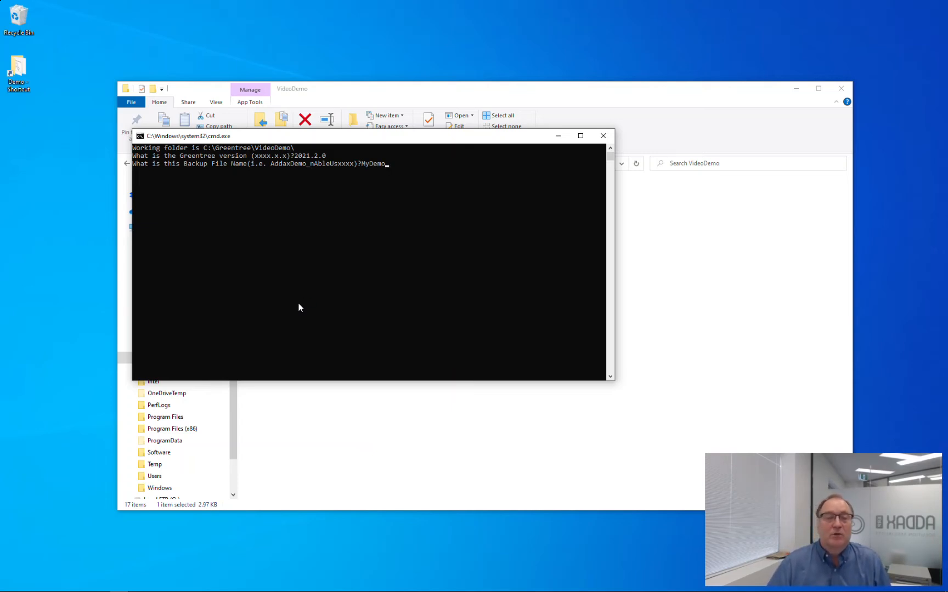
left_click(603, 136)
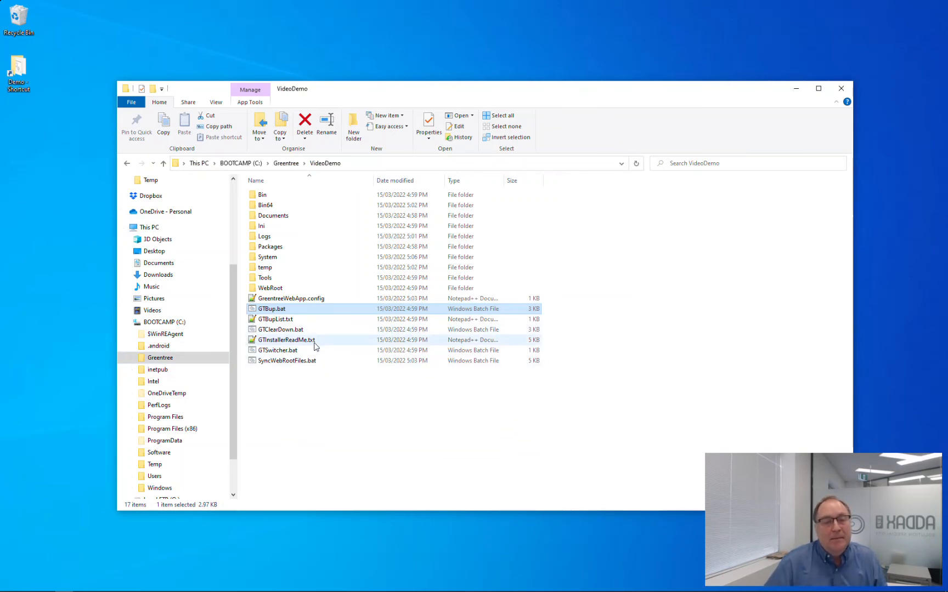
Run GTClearDown.bat as administrator and confirm Yes to clear down the VideoDemo system.
left_click(305, 336)
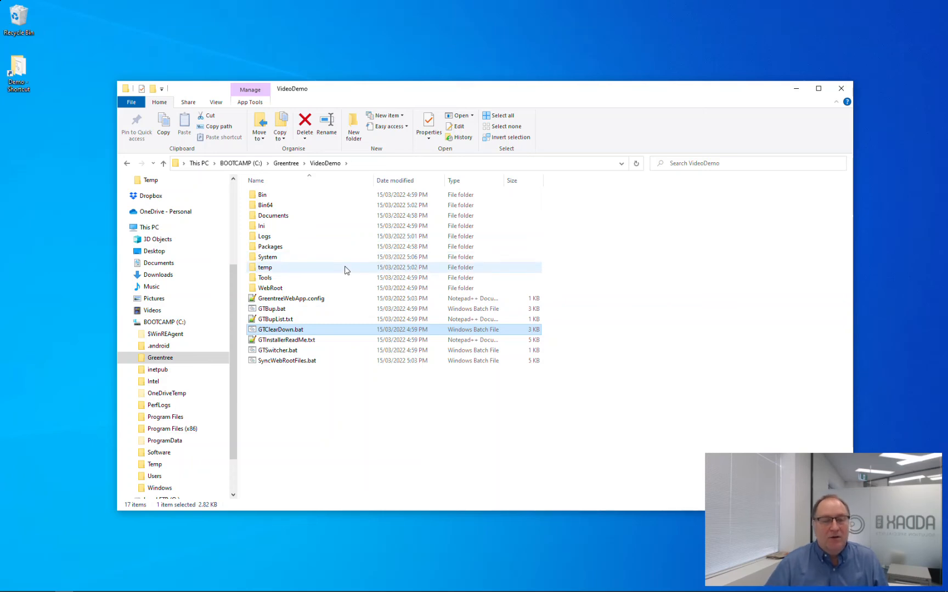
right_click(307, 329)
left_click(333, 367)
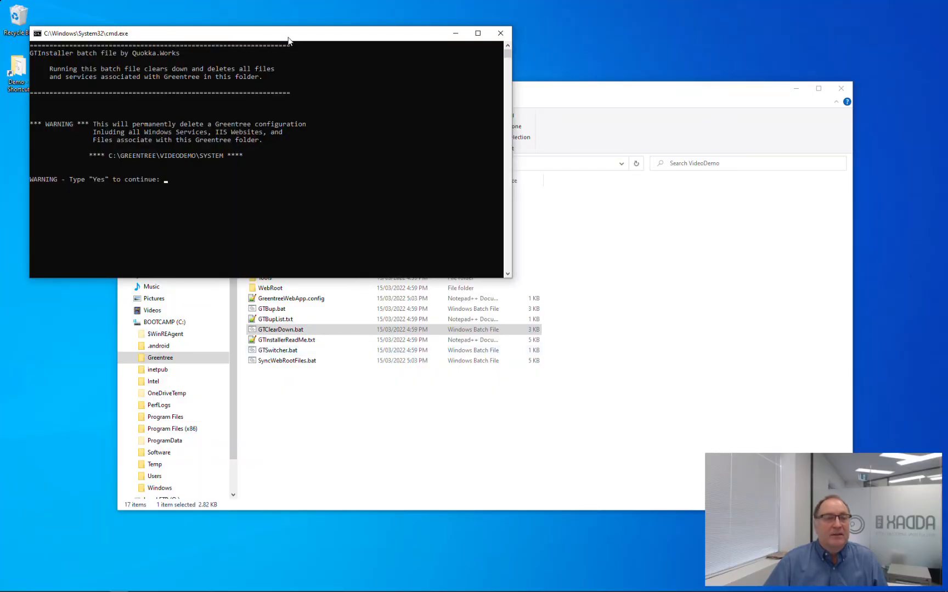
left_click_drag(289, 38, 499, 156)
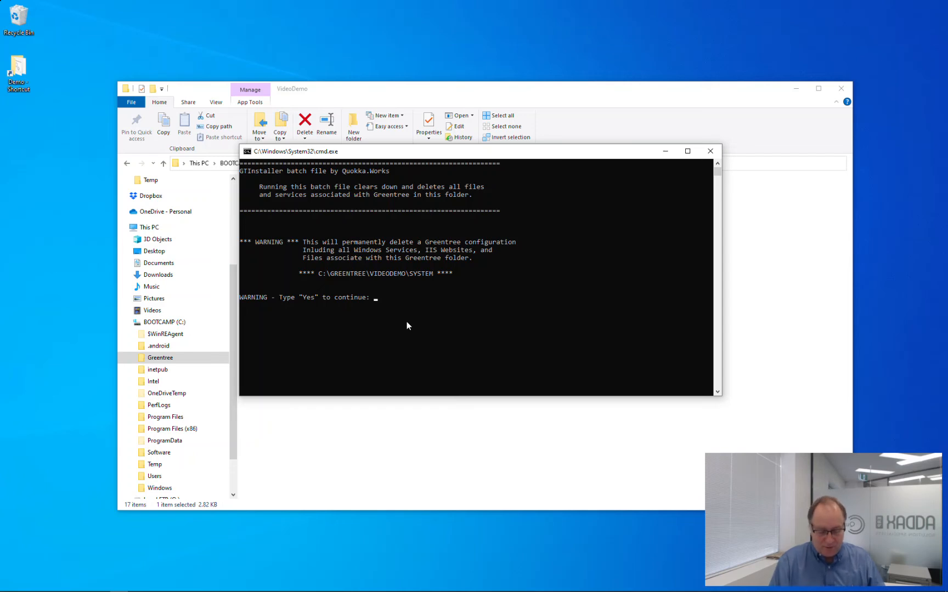
type("es")
key("Return")
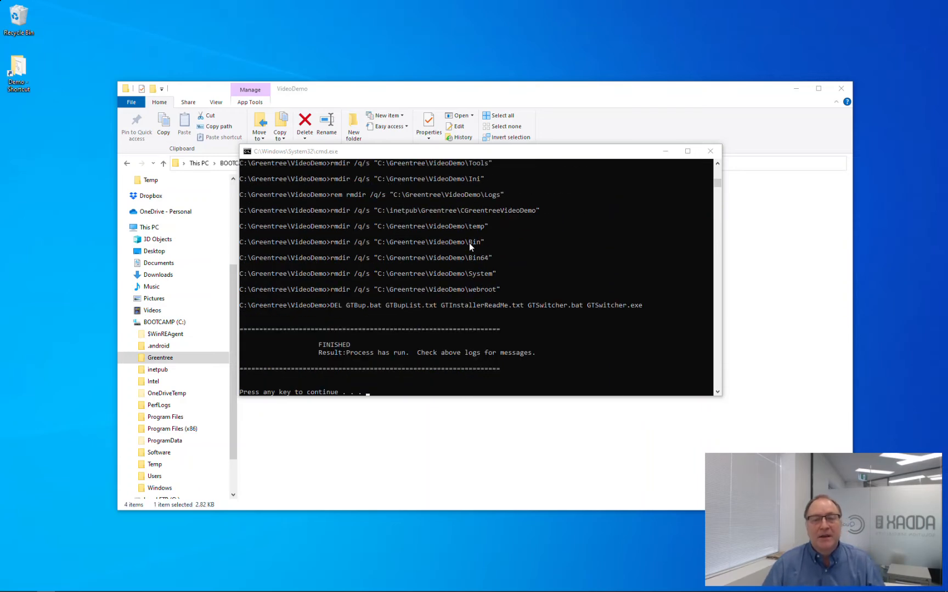
Dismiss the finished clear-down console and open the remaining Logs folder.
left_click(485, 153)
key("Return")
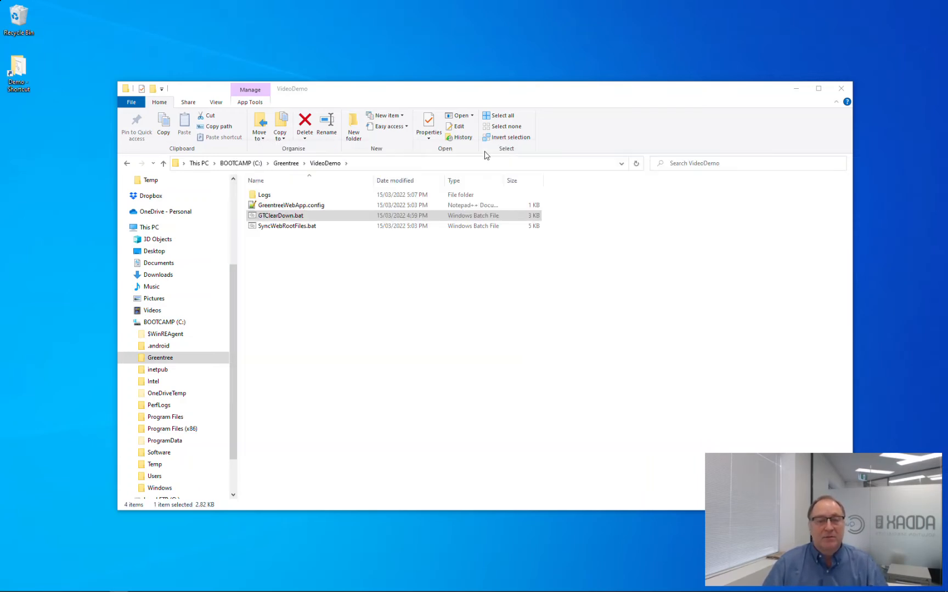
left_click(284, 198)
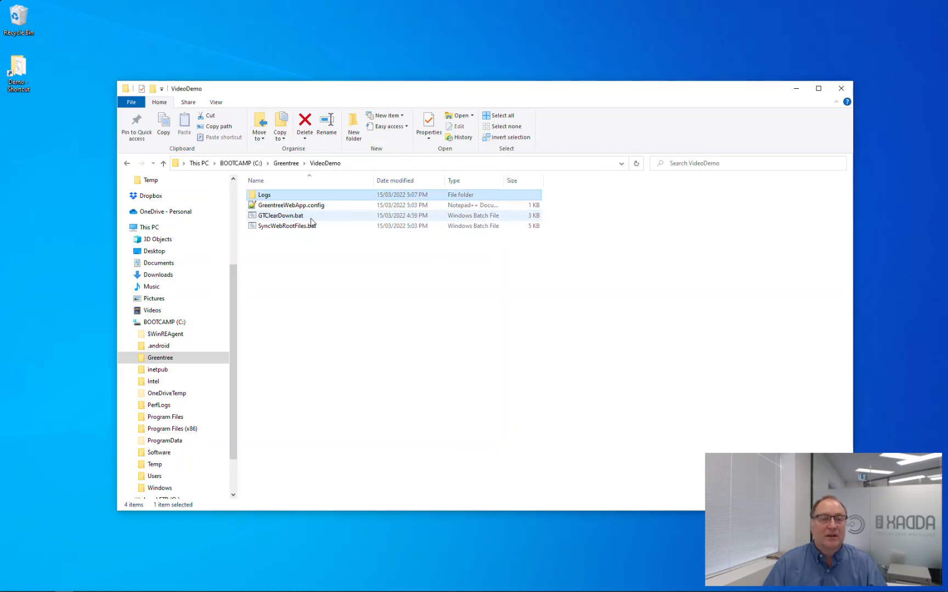
double_click(279, 196)
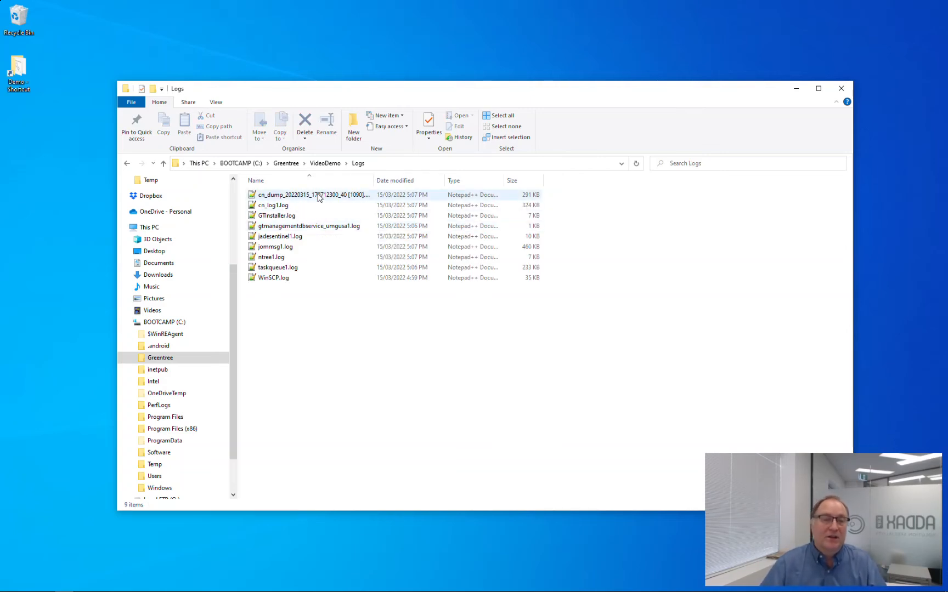
Go up to C:\Greentree and delete the VideoDemo folder.
left_click(325, 163)
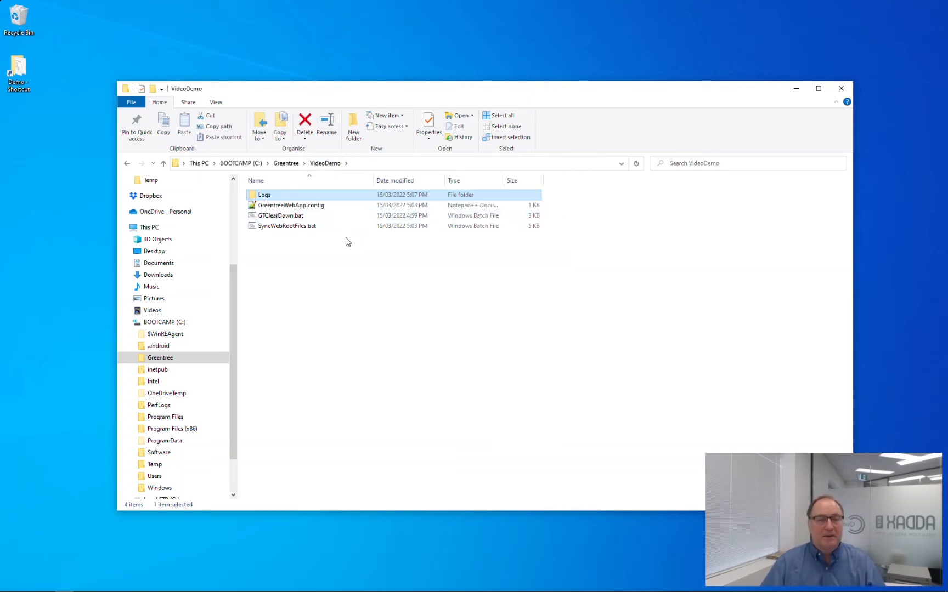
left_click(287, 164)
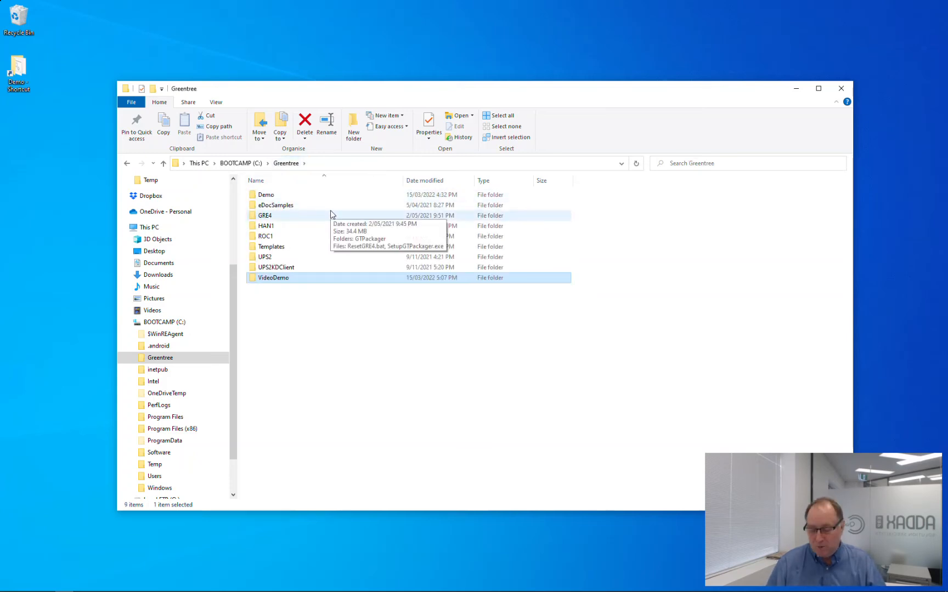
key("Delete")
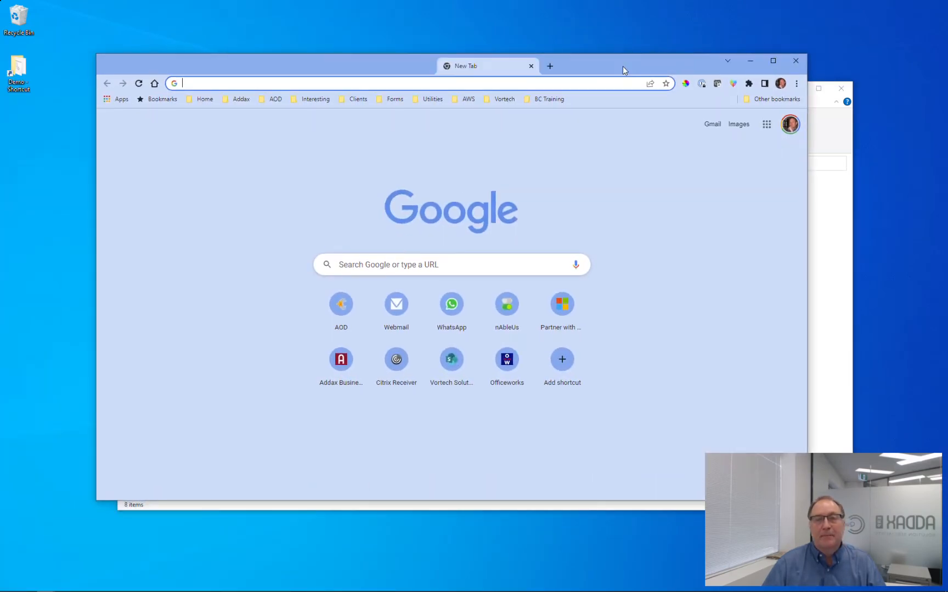
Maximize Chrome and load the kb.aod-cloud.com knowledge base.
left_click(773, 61)
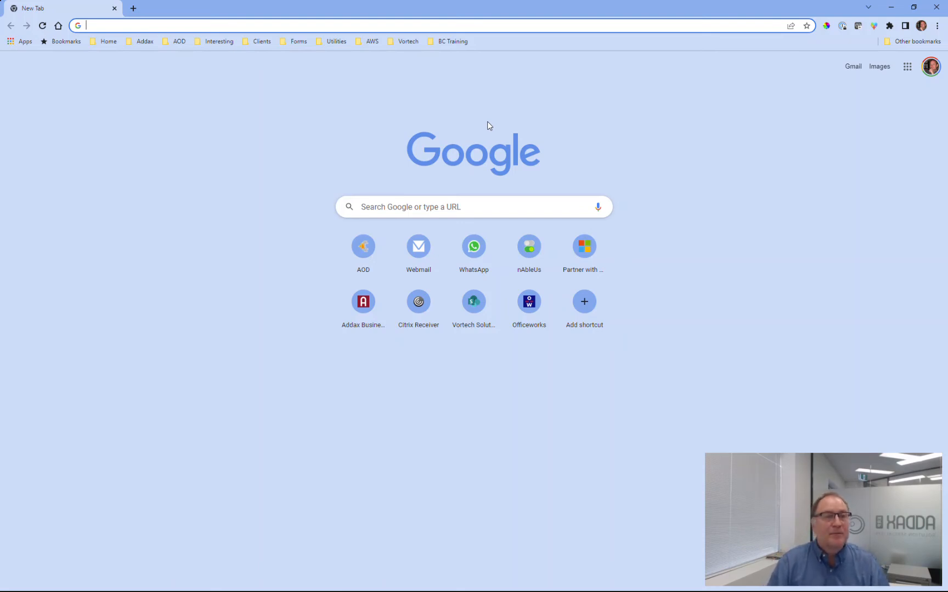
type("kb")
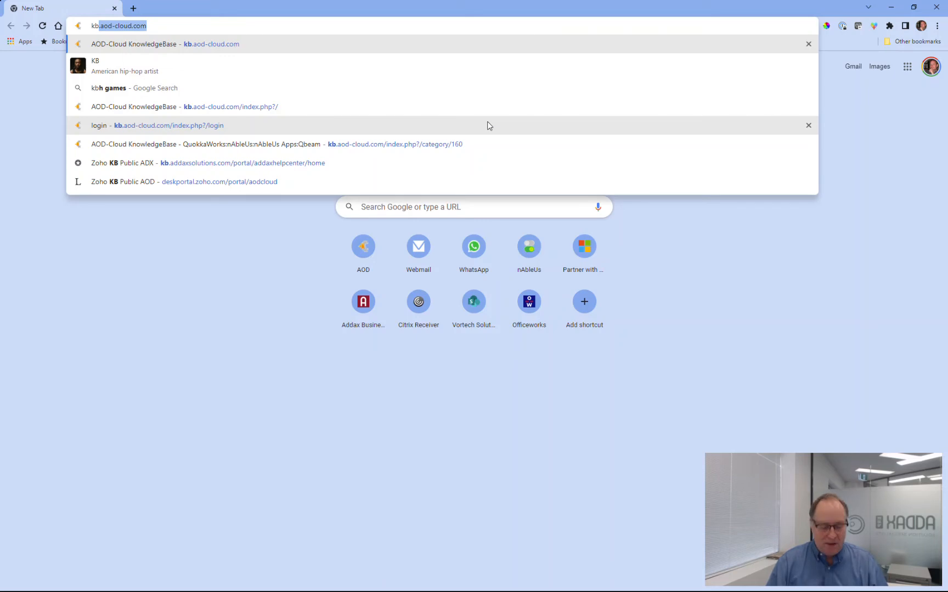
type(".aod-cloud.com")
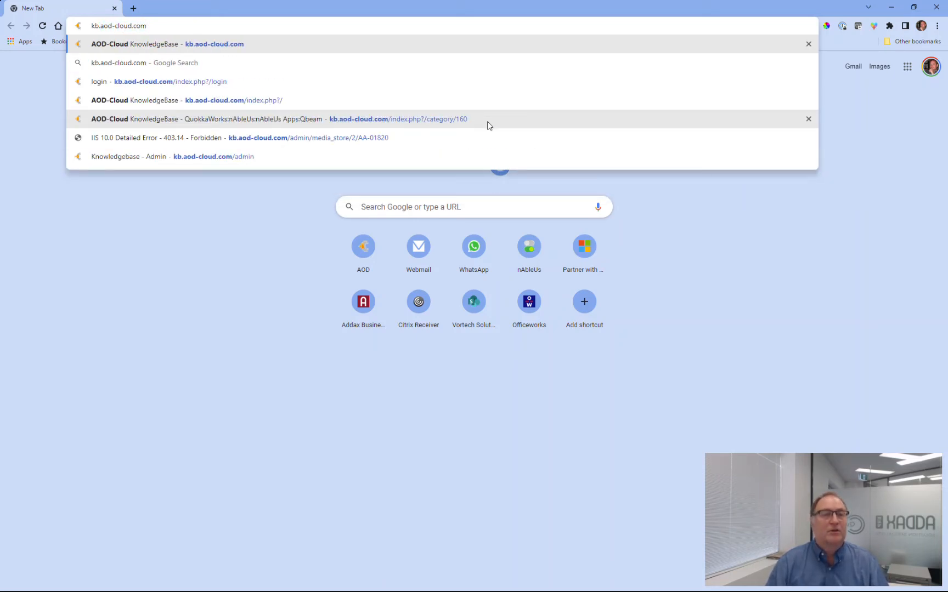
key("Return")
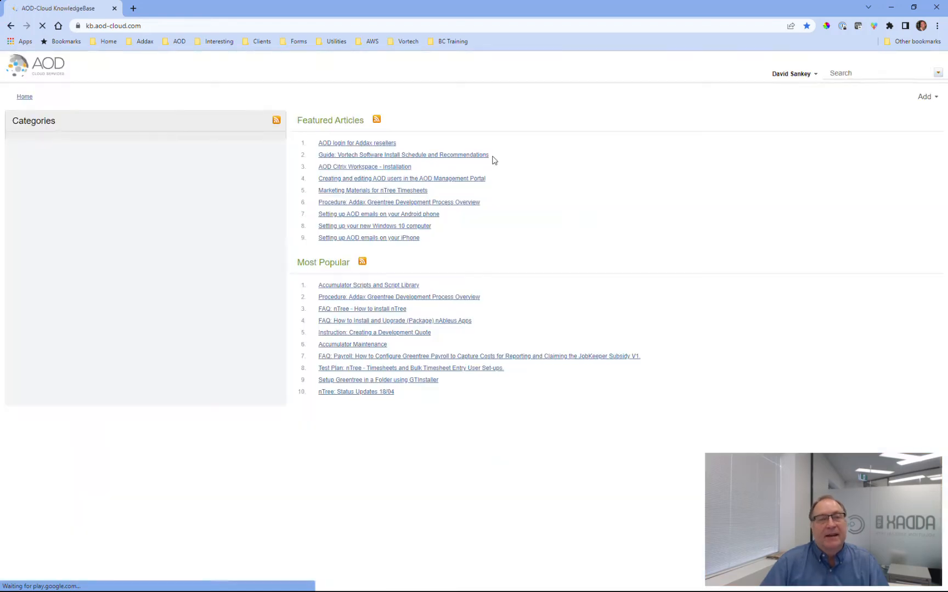
Search for 'gtinstaller' and open the 'Setup Greentree in a Folder using GTInstaller' article.
left_click(782, 74)
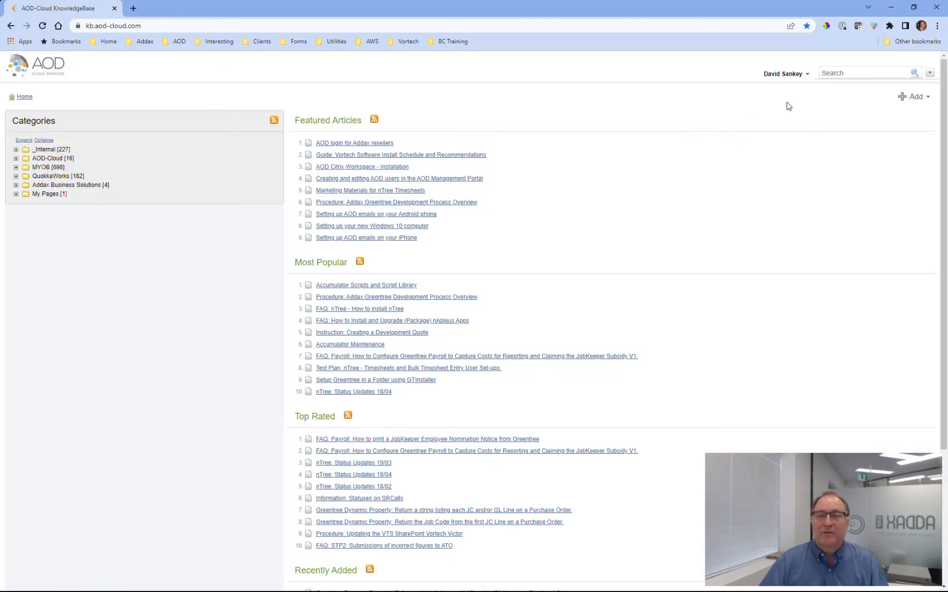
mouse_move(804, 81)
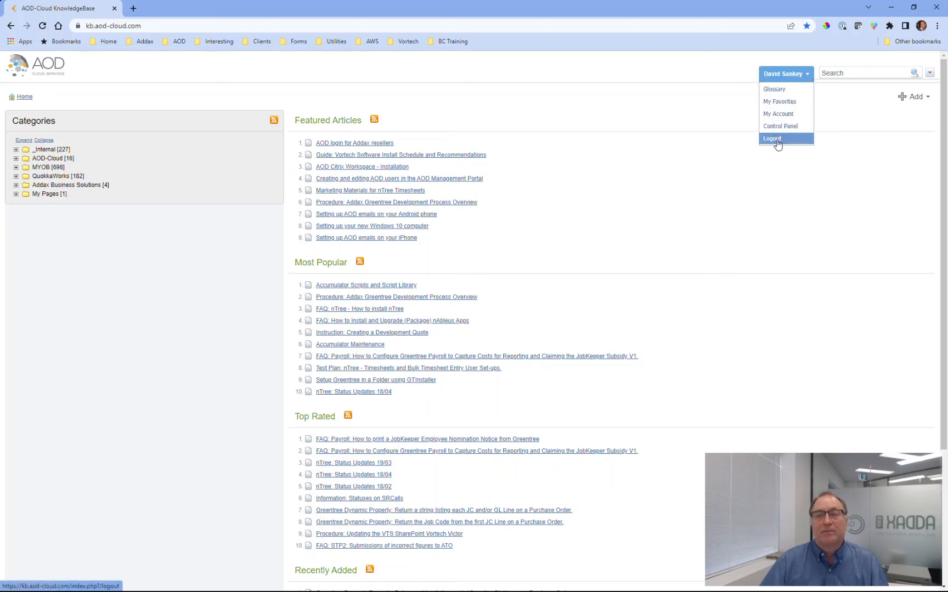
left_click(852, 70)
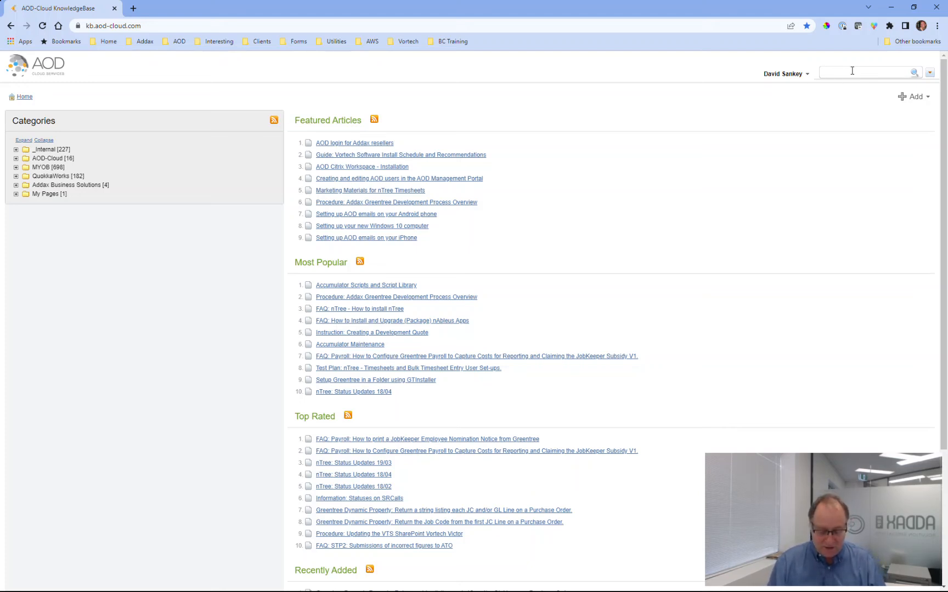
type("gtin")
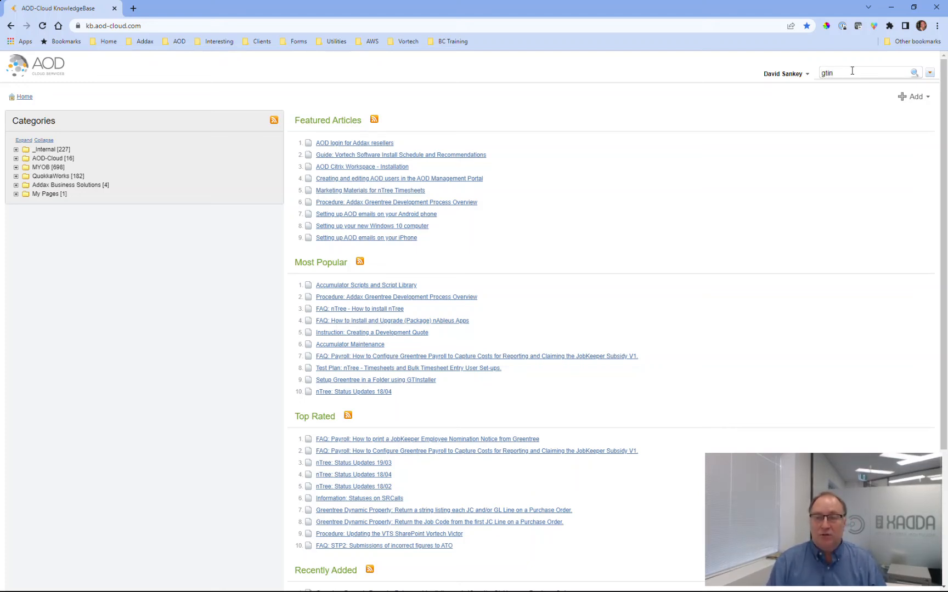
type("staller")
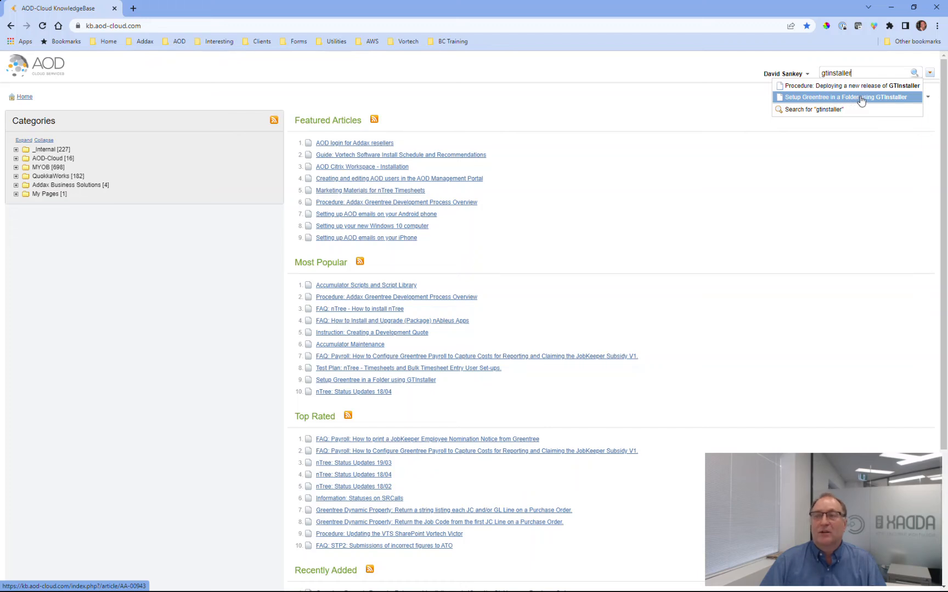
left_click(861, 99)
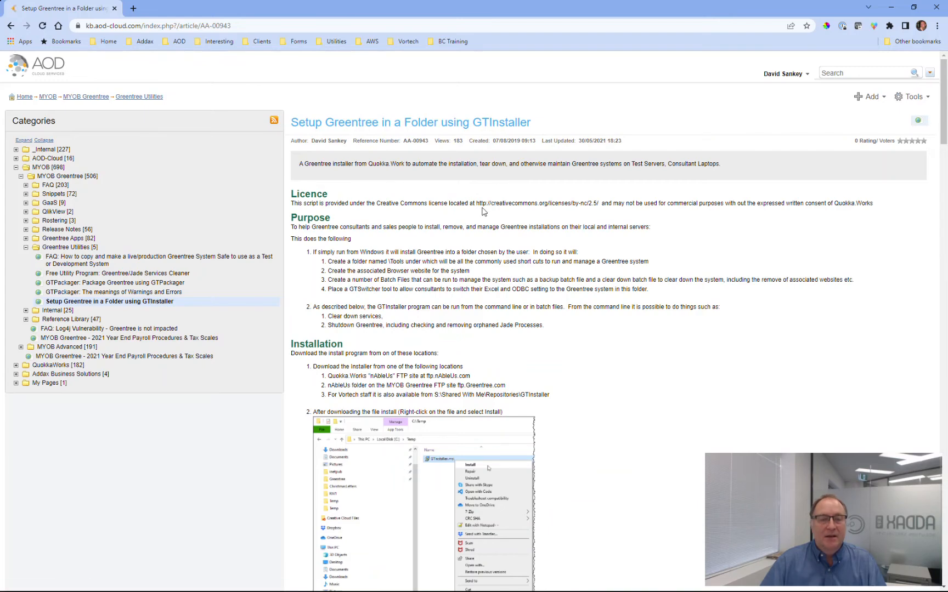
Read through the article's INI File Options section, then close Chrome.
scroll(482, 211, "down", 1)
scroll(482, 212, "down", 8)
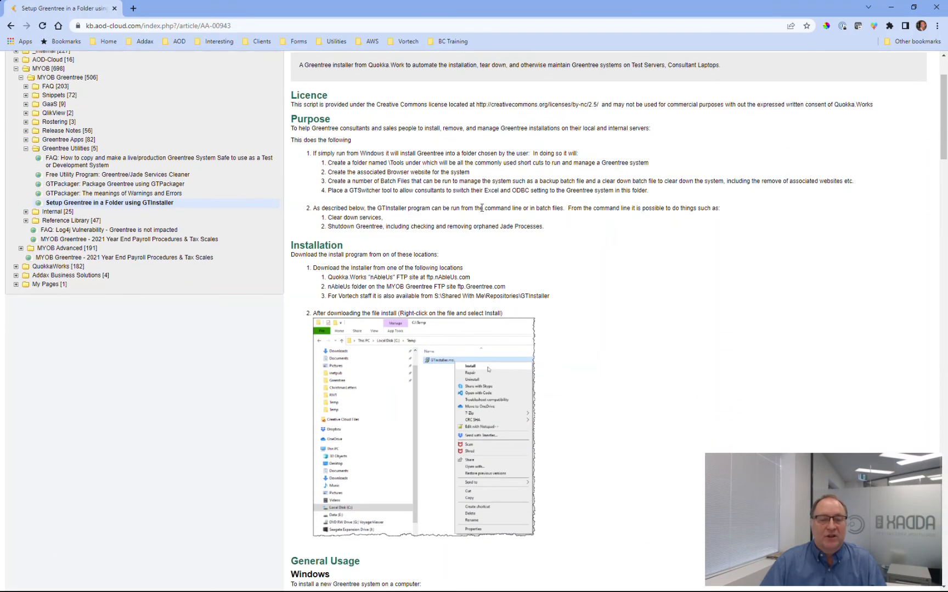
scroll(482, 208, "down", 11)
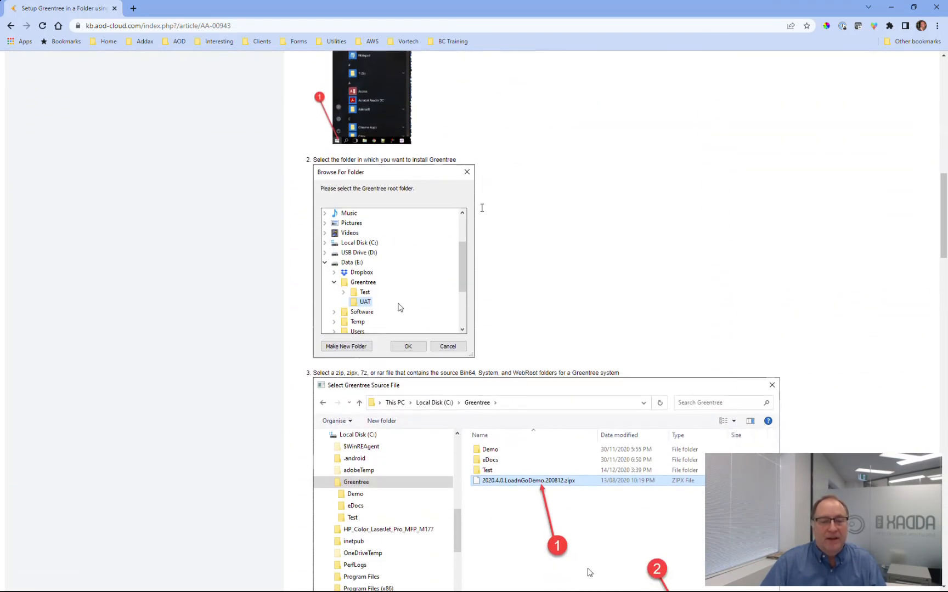
scroll(476, 225, "down", 2)
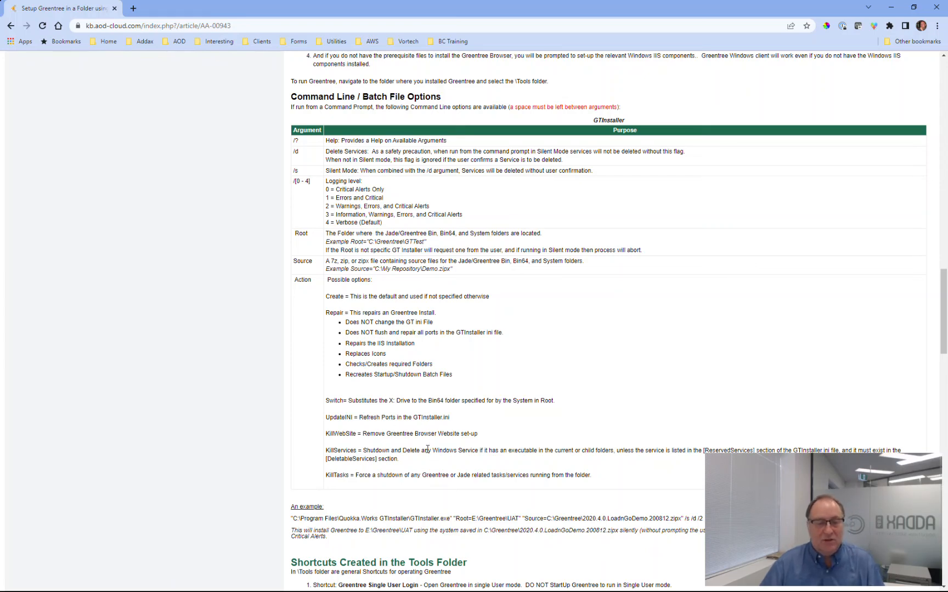
scroll(427, 449, "down", 5)
scroll(427, 450, "down", 1)
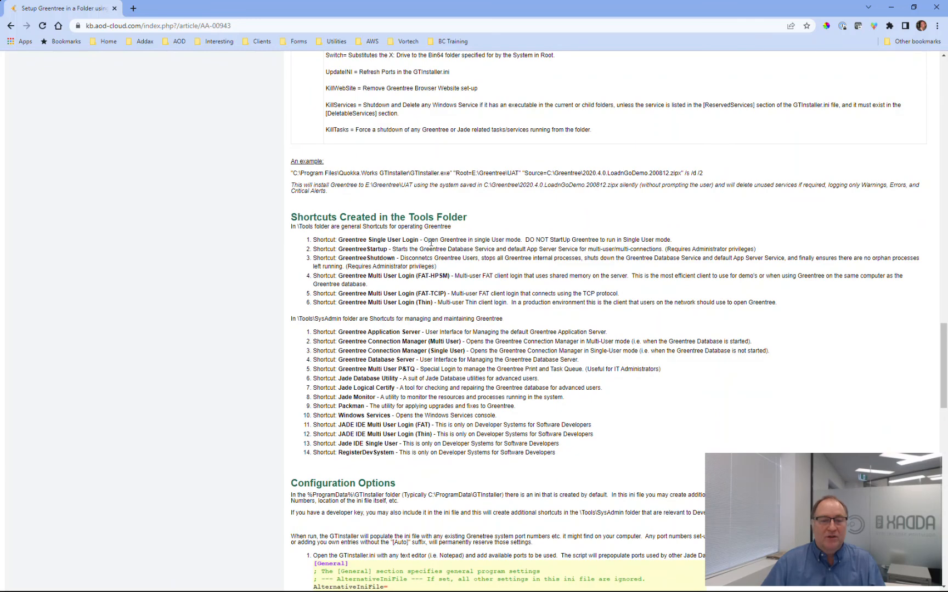
scroll(426, 323, "down", 3)
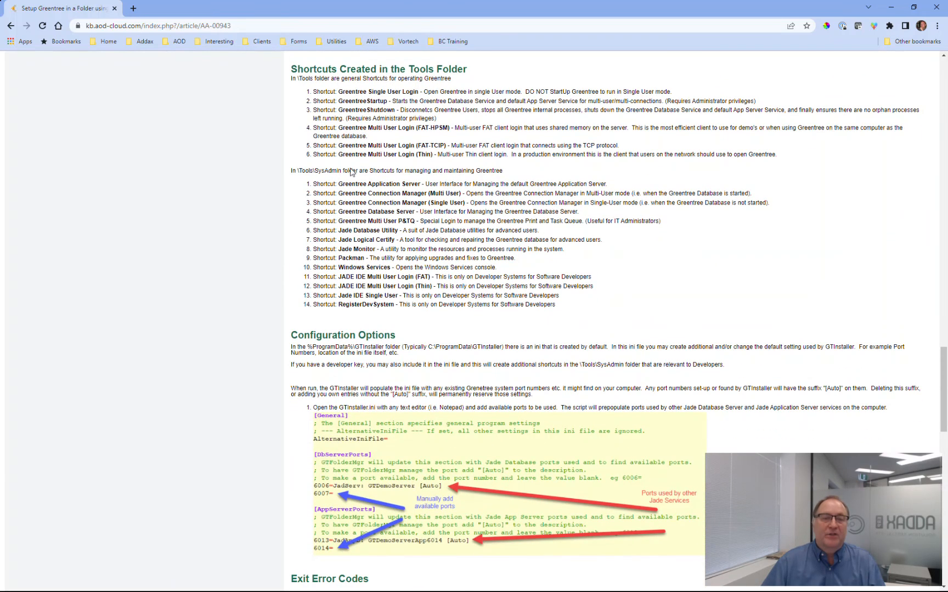
scroll(360, 265, "down", 3)
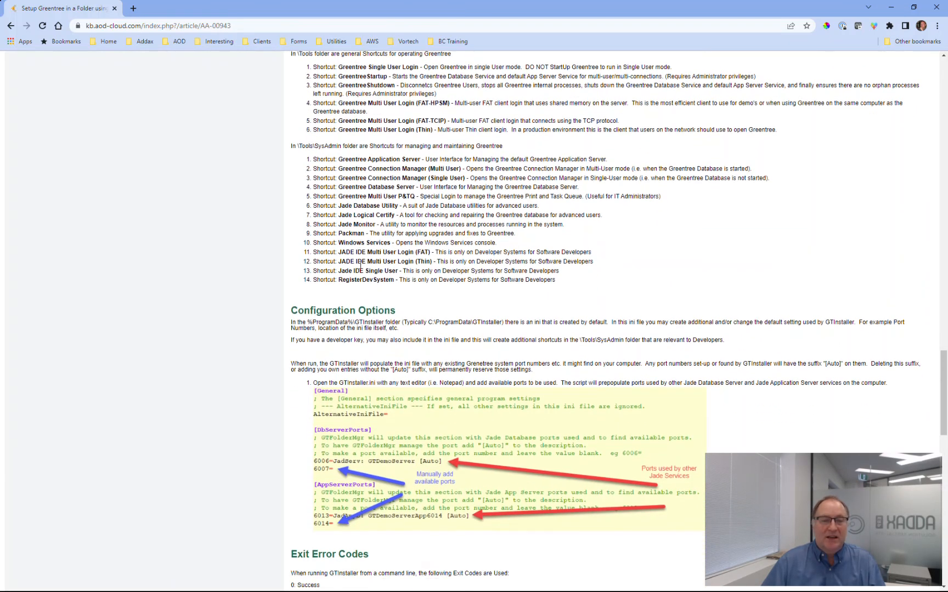
scroll(523, 324, "down", 8)
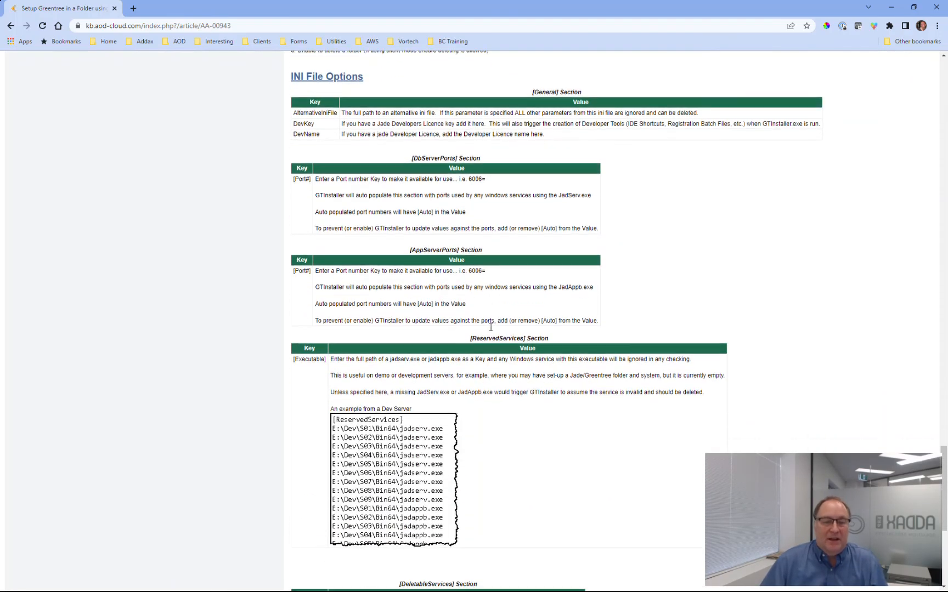
scroll(490, 327, "up", 18)
scroll(491, 327, "up", 20)
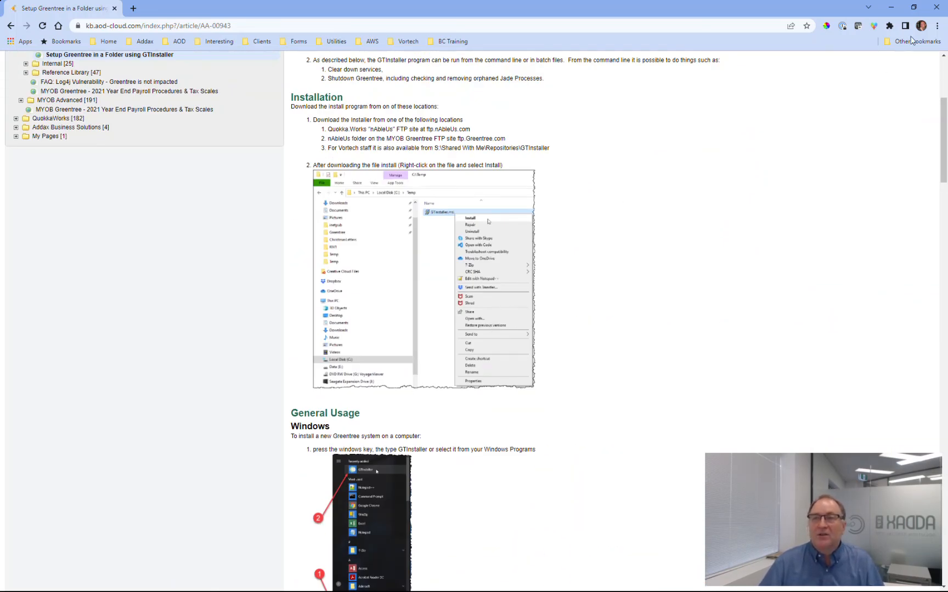
left_click(936, 8)
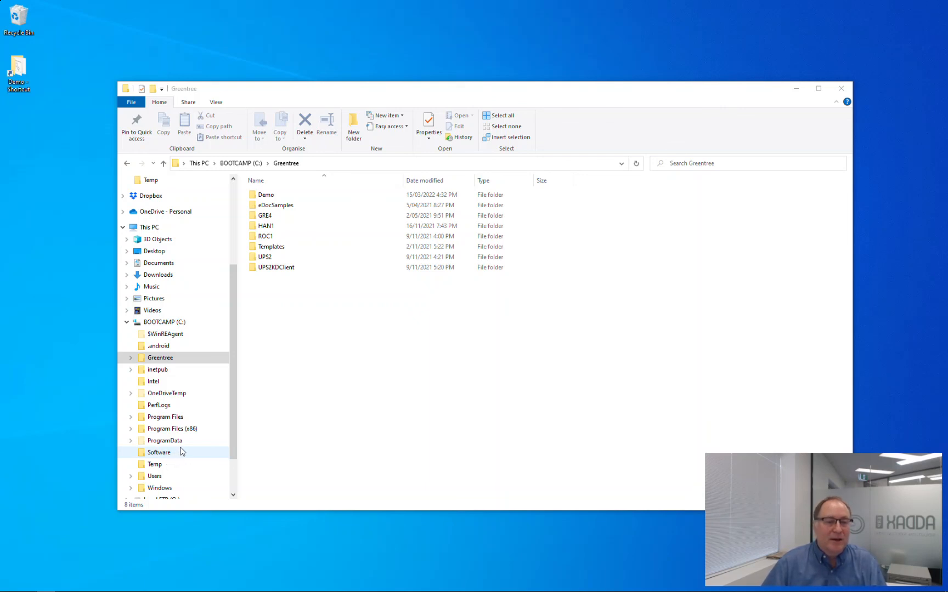
Open C:\ProgramData\GTInstaller\GTInstaller.ini in Notepad++.
left_click(165, 441)
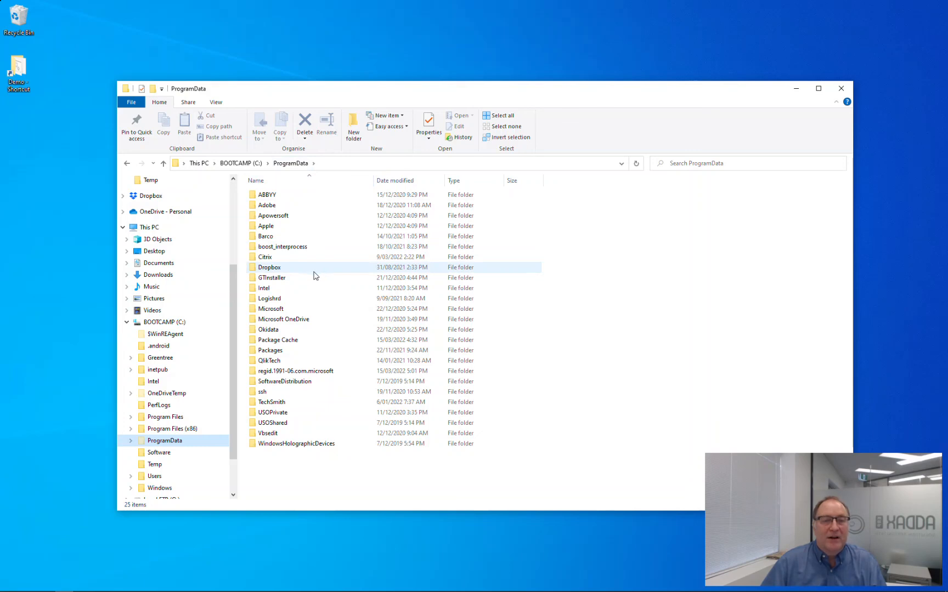
double_click(277, 278)
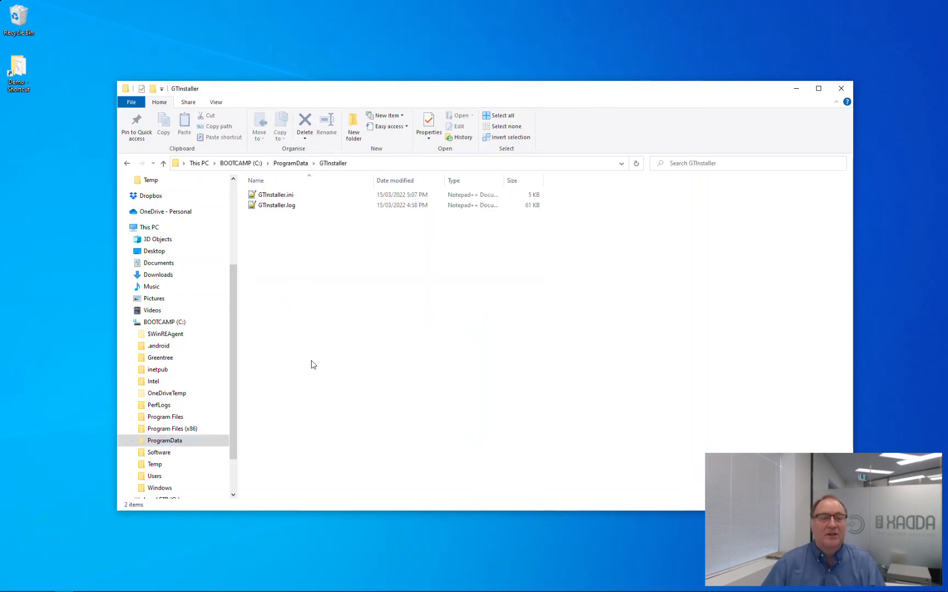
left_click(284, 199)
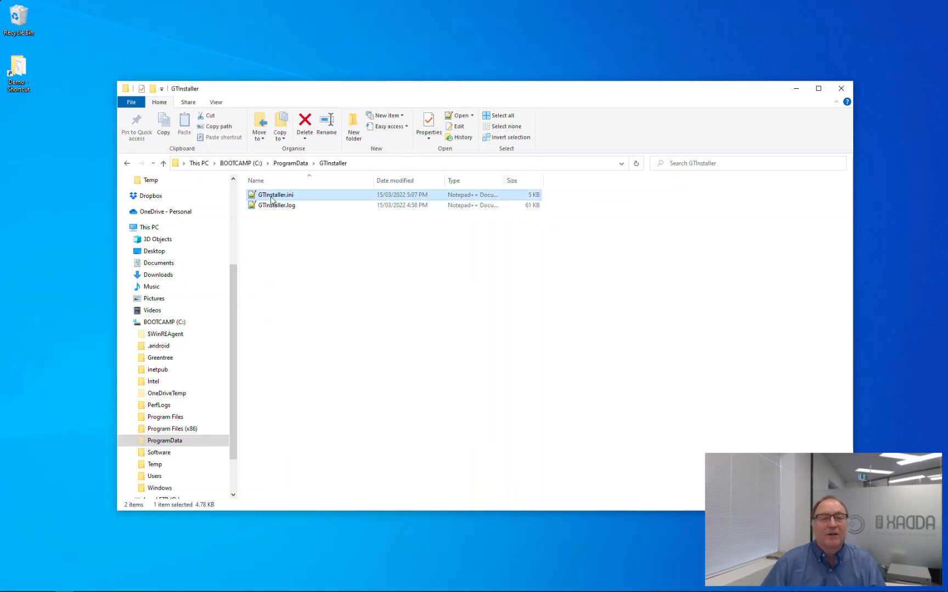
double_click(277, 197)
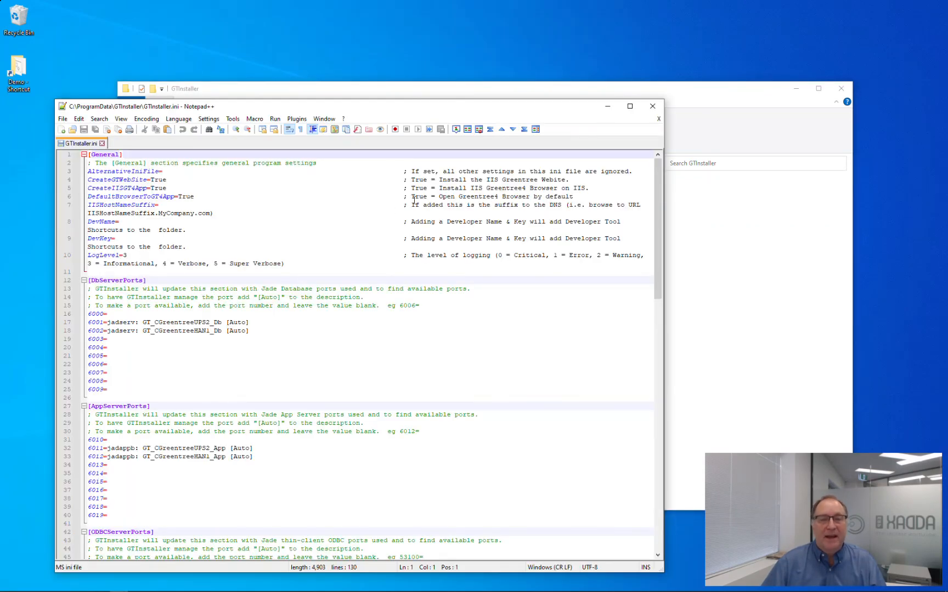
Move and enlarge the Notepad++ window, then review the AlternativeIniFile and CreateGTWebSite settings.
left_click_drag(449, 106, 483, 24)
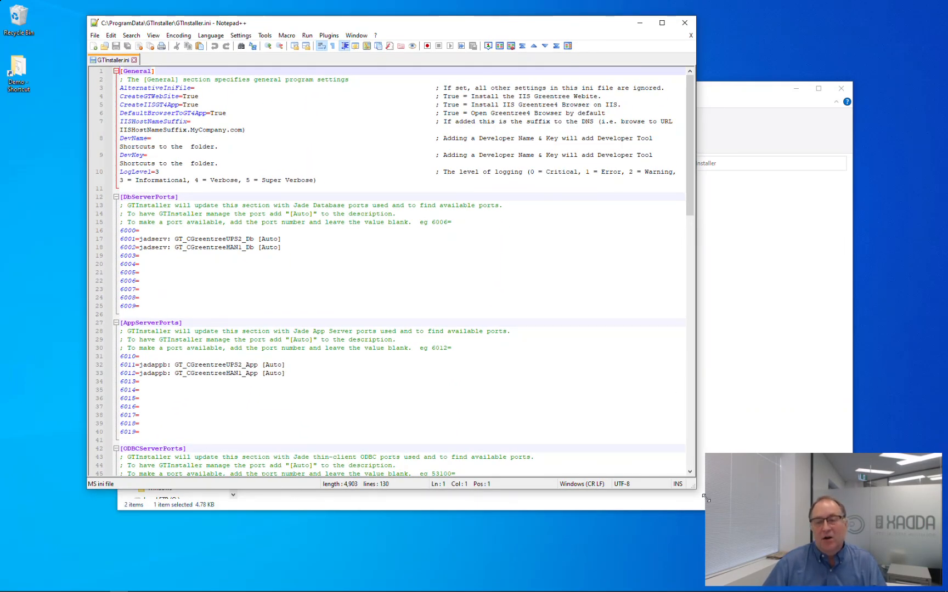
left_click_drag(697, 492, 932, 588)
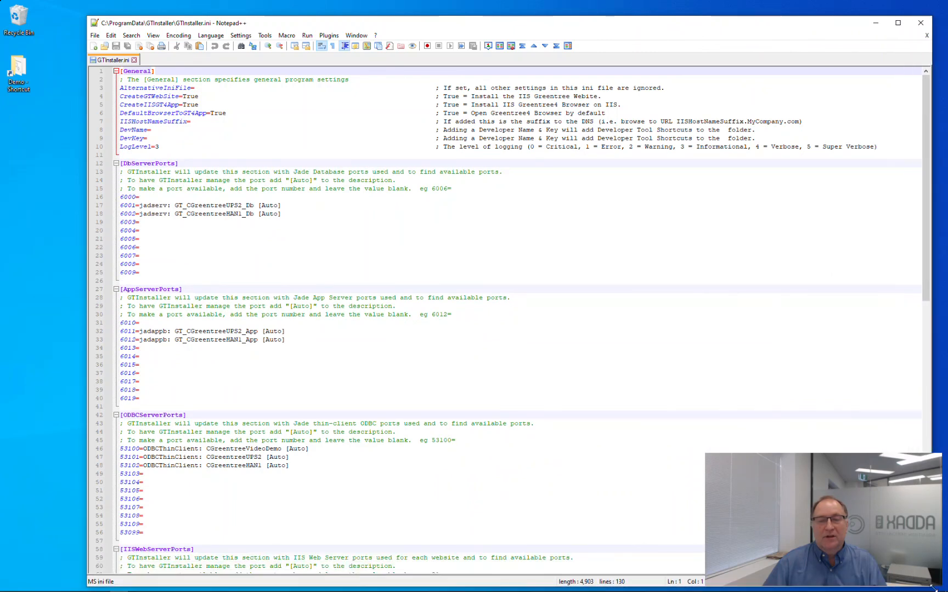
left_click(202, 88)
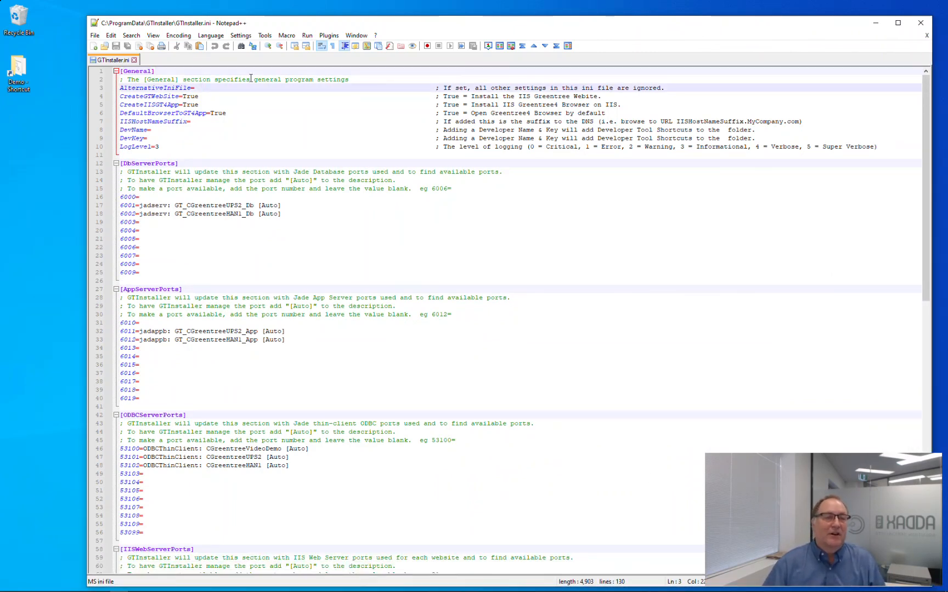
left_click(156, 97)
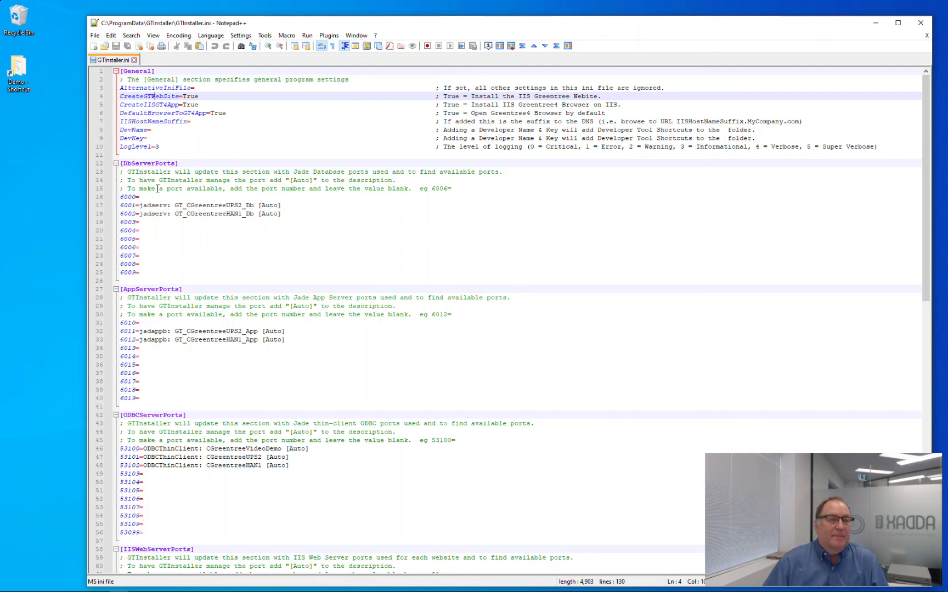
scroll(154, 203, "down", 1)
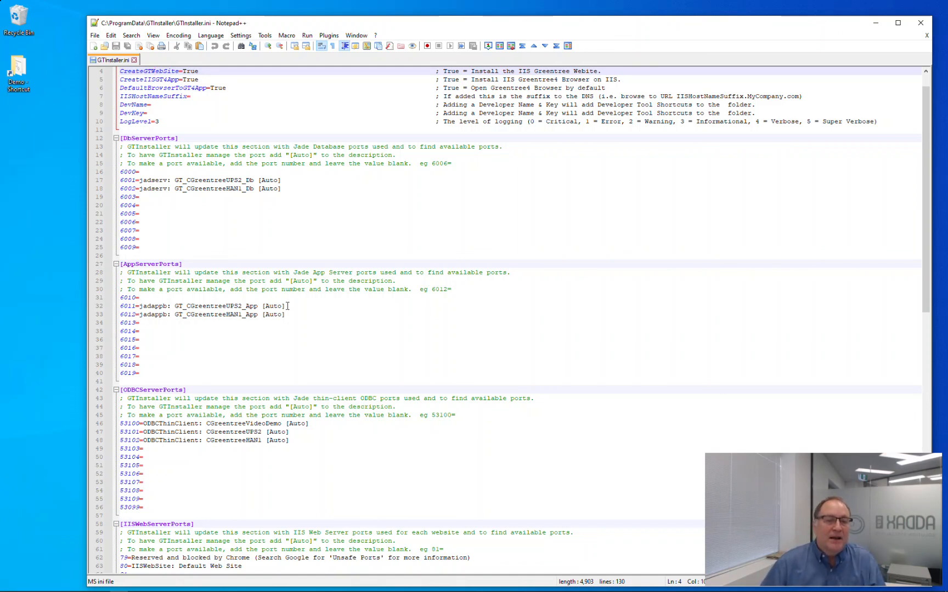
Delete the [Auto] tag from the 6001 and 6011 port entries.
left_click(209, 177)
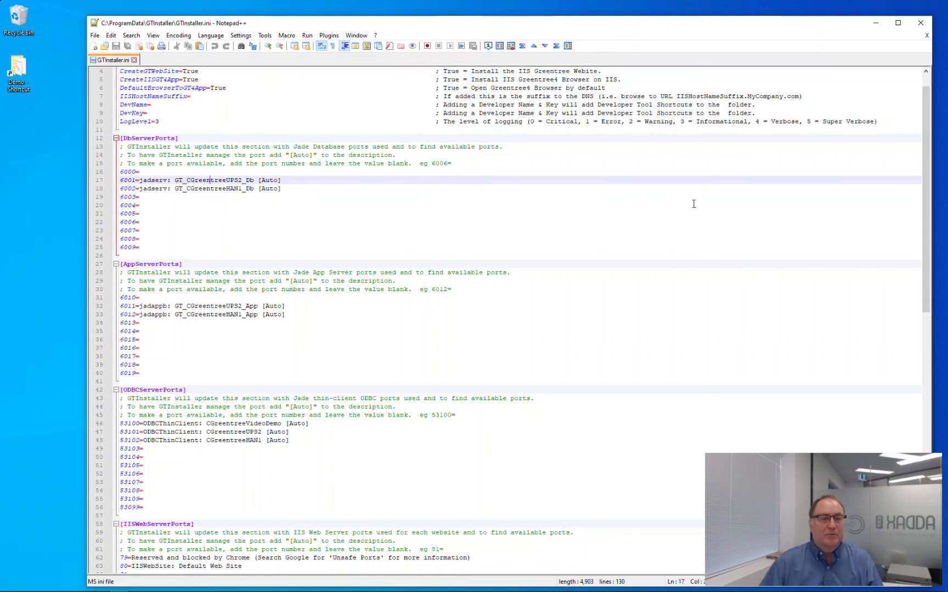
key("End")
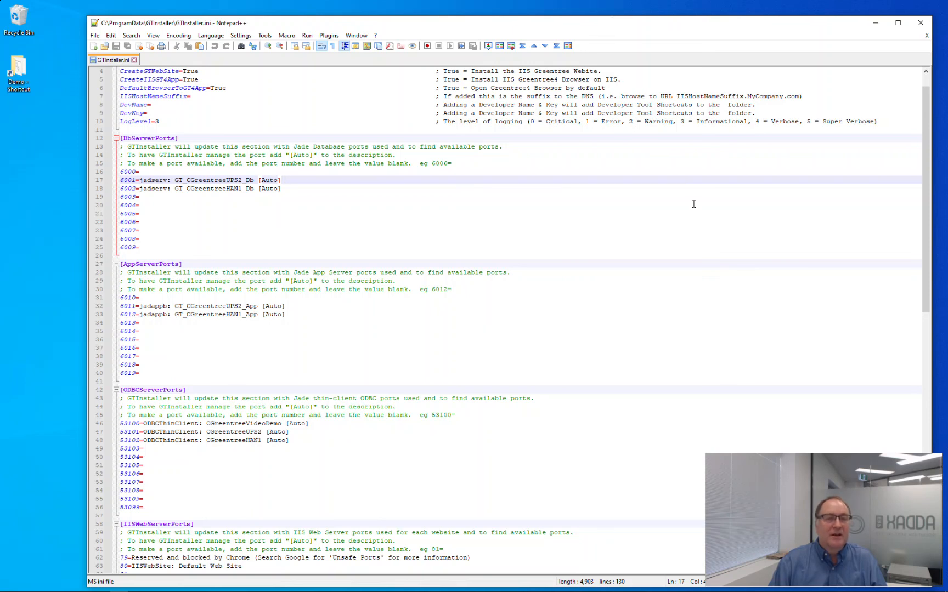
key("BackSpace")
key("BackSpace")
key("BackSpace")
key("BackSpace")
key("BackSpace")
key("BackSpace")
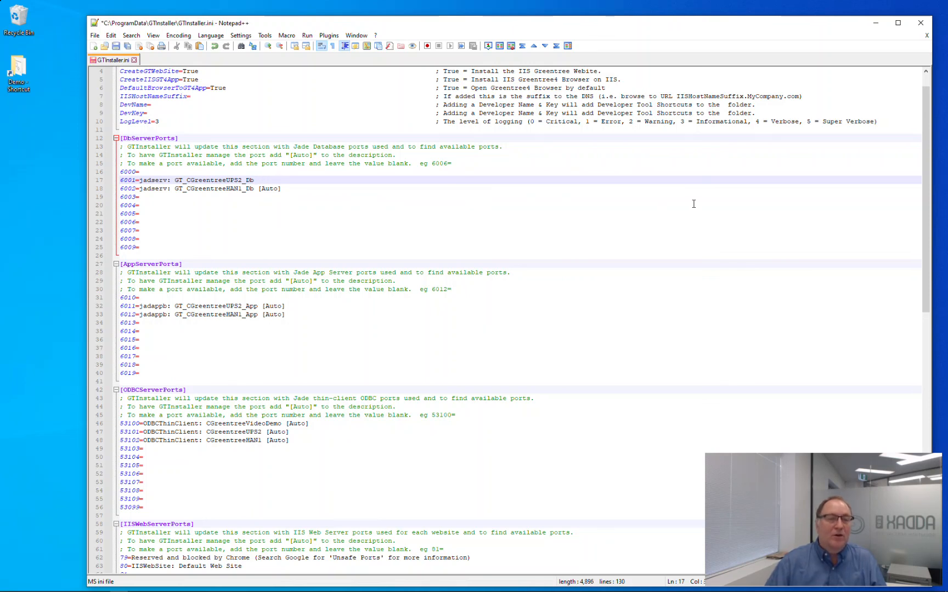
left_click(288, 306)
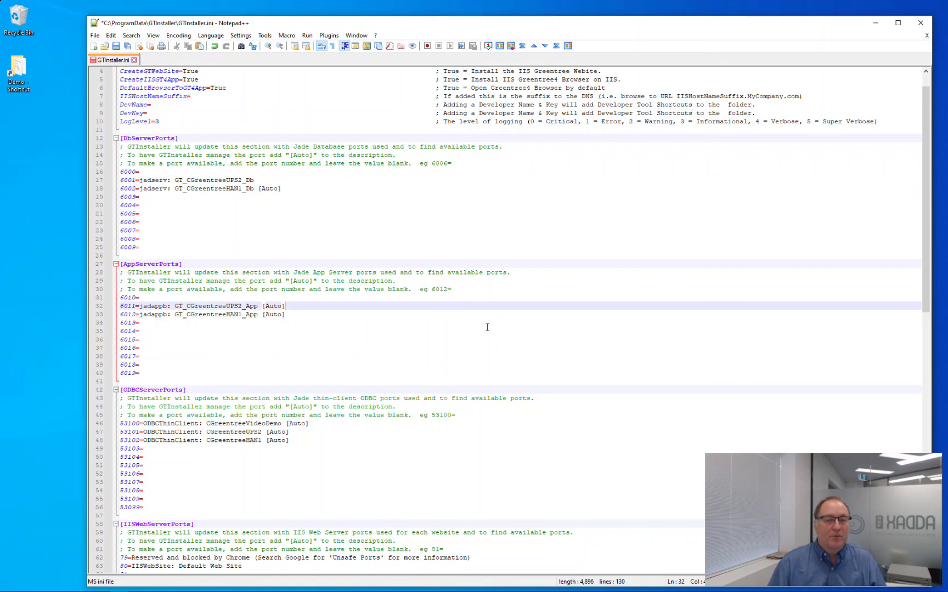
key("BackSpace")
key("BackSpace")
key("BackSpace")
key("BackSpace")
key("BackSpace")
key("BackSpace")
key("BackSpace")
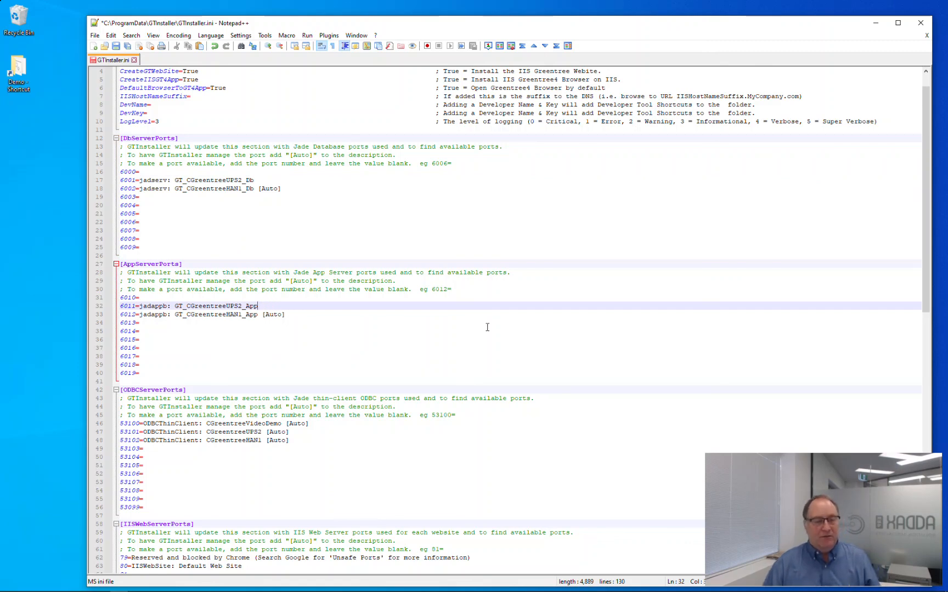
scroll(487, 327, "down", 12)
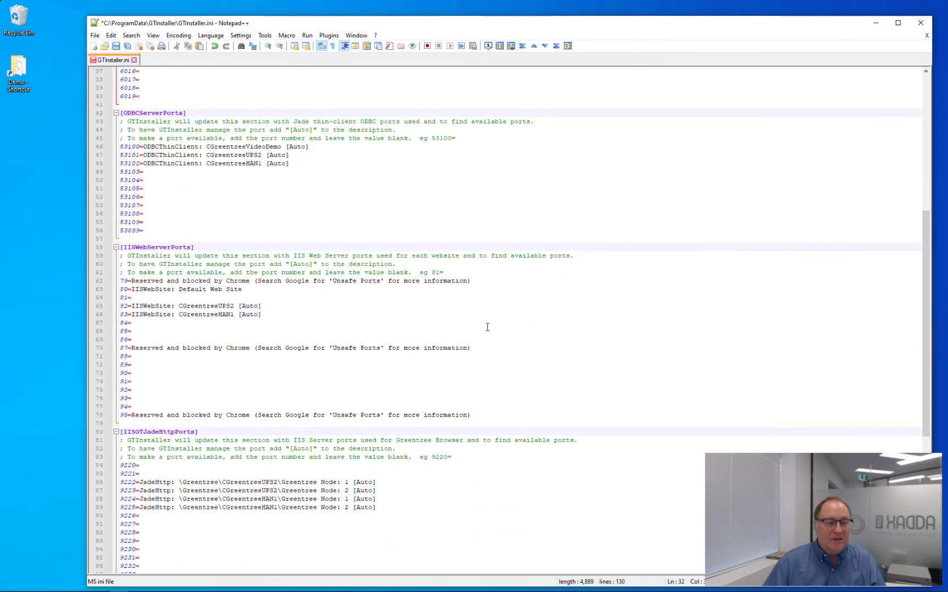
scroll(487, 327, "down", 10)
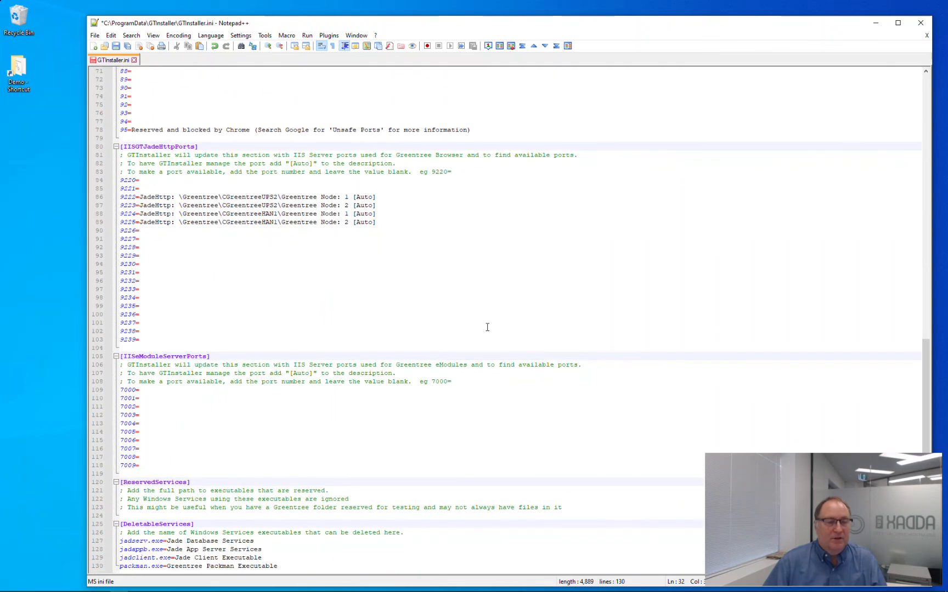
scroll(487, 328, "up", 20)
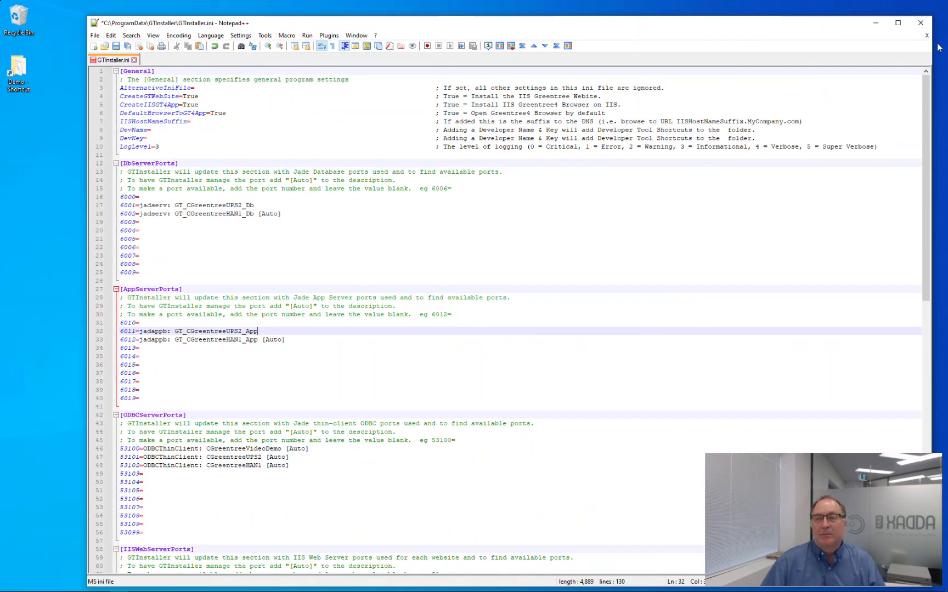
Close GTInstaller.ini without saving and exit Notepad++.
left_click(926, 28)
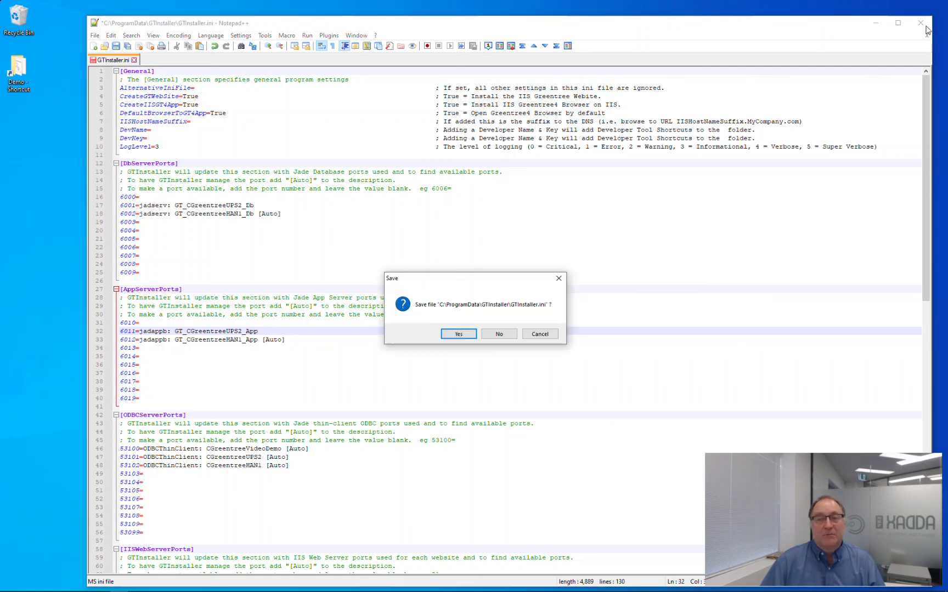
left_click(499, 334)
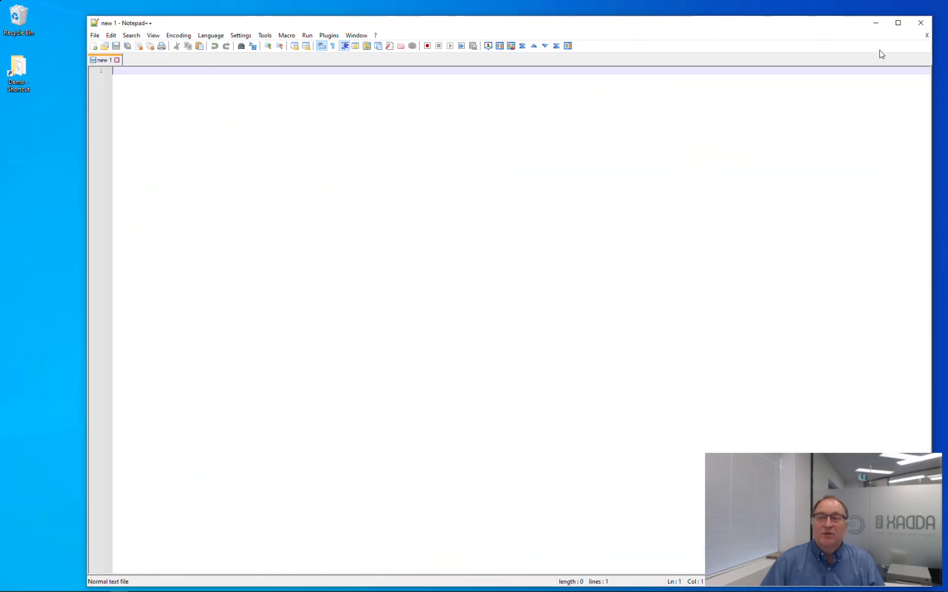
left_click(920, 22)
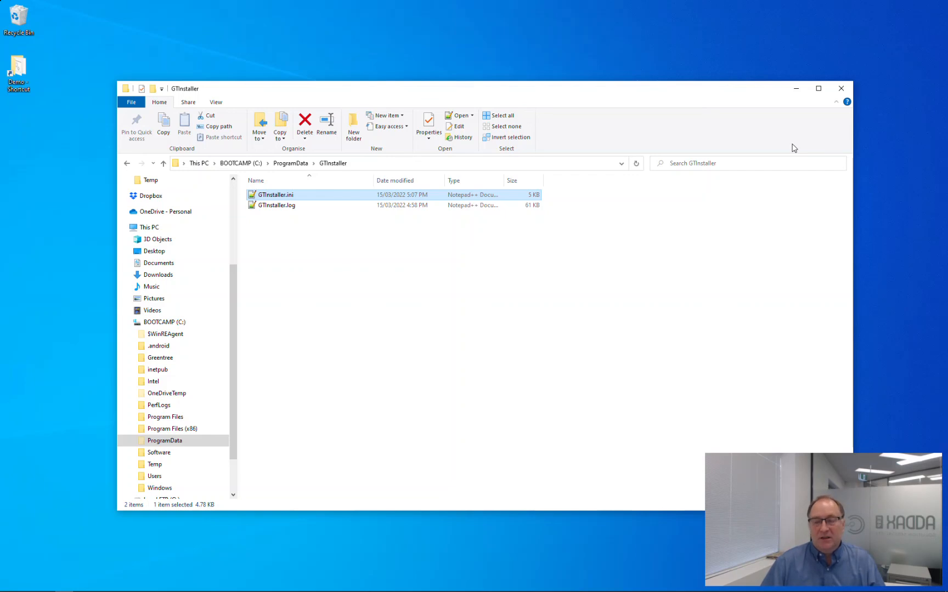